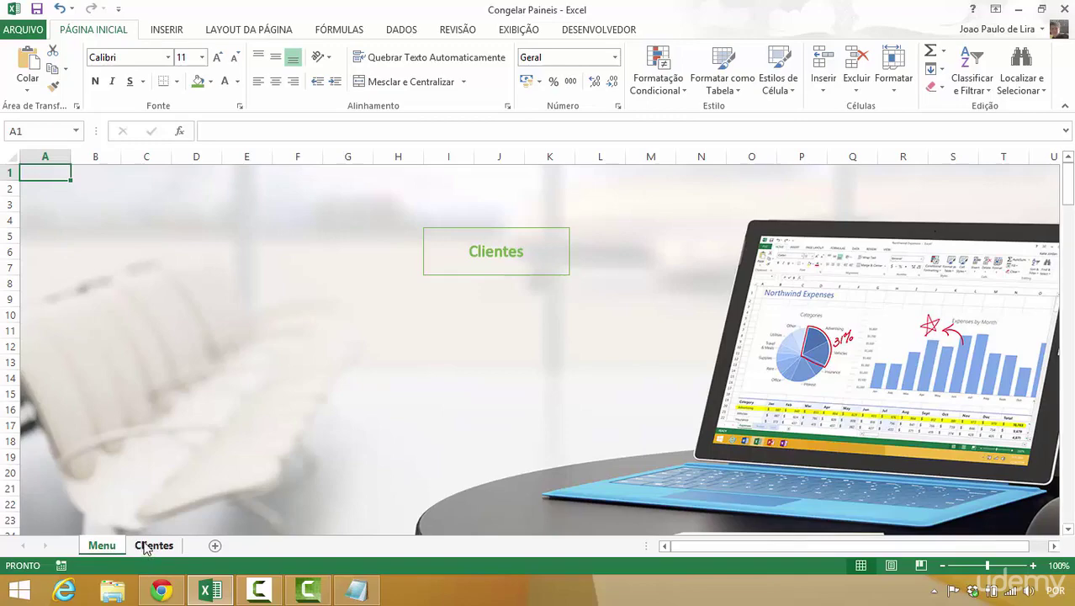
# - Move between the Clientes and Menu sheets, ending on the client table opened from the Menu's Clientes link
pyautogui.click(144, 548)
pyautogui.click(97, 545)
pyautogui.hotkey('alt', 's')
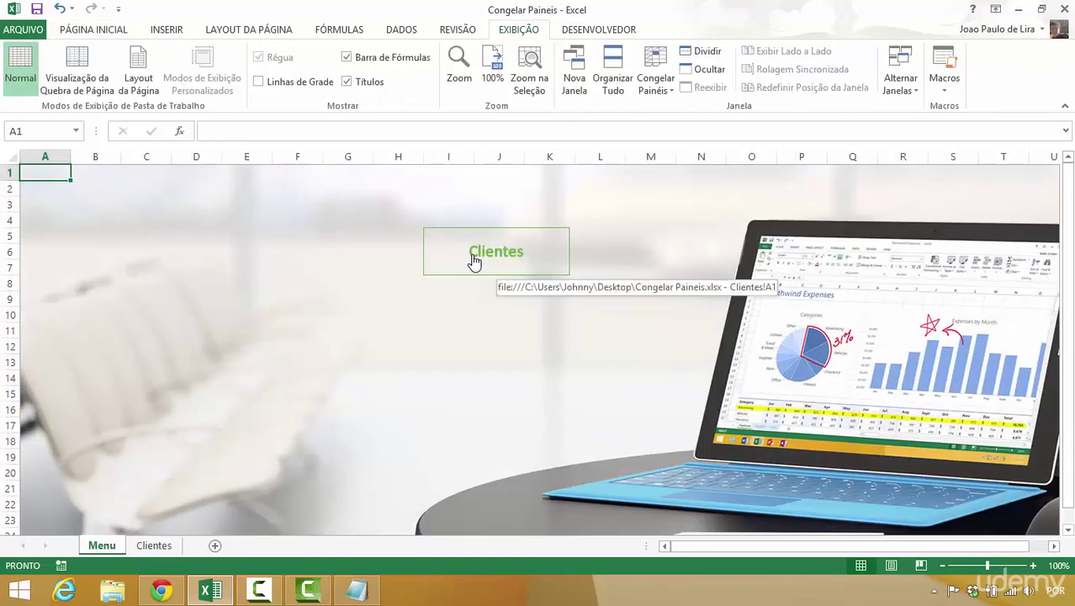
pyautogui.click(474, 262)
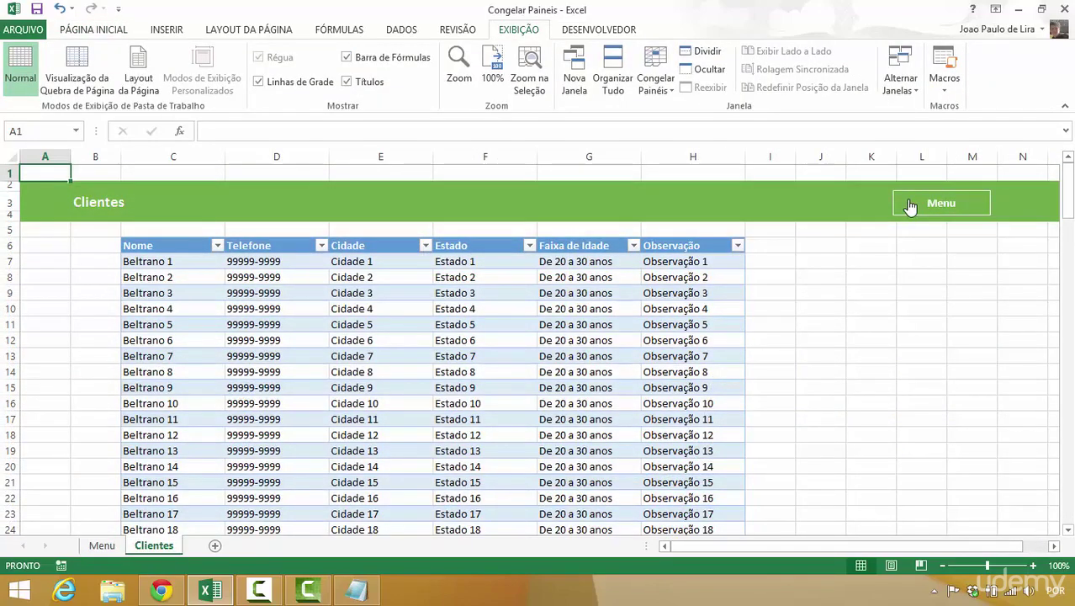
pyautogui.click(906, 207)
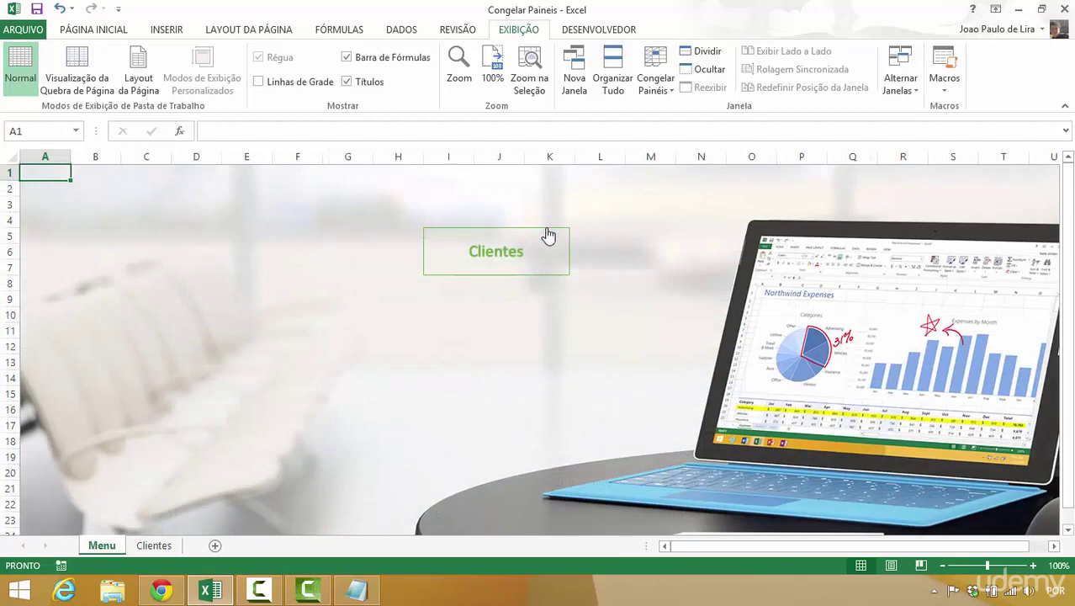
pyautogui.click(548, 232)
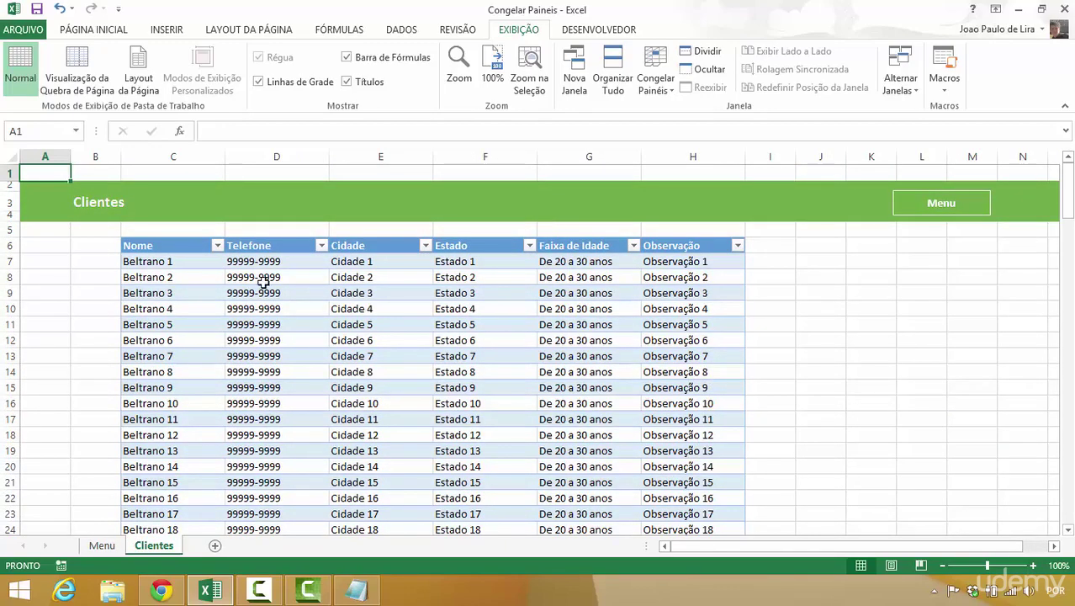
pyautogui.click(92, 289)
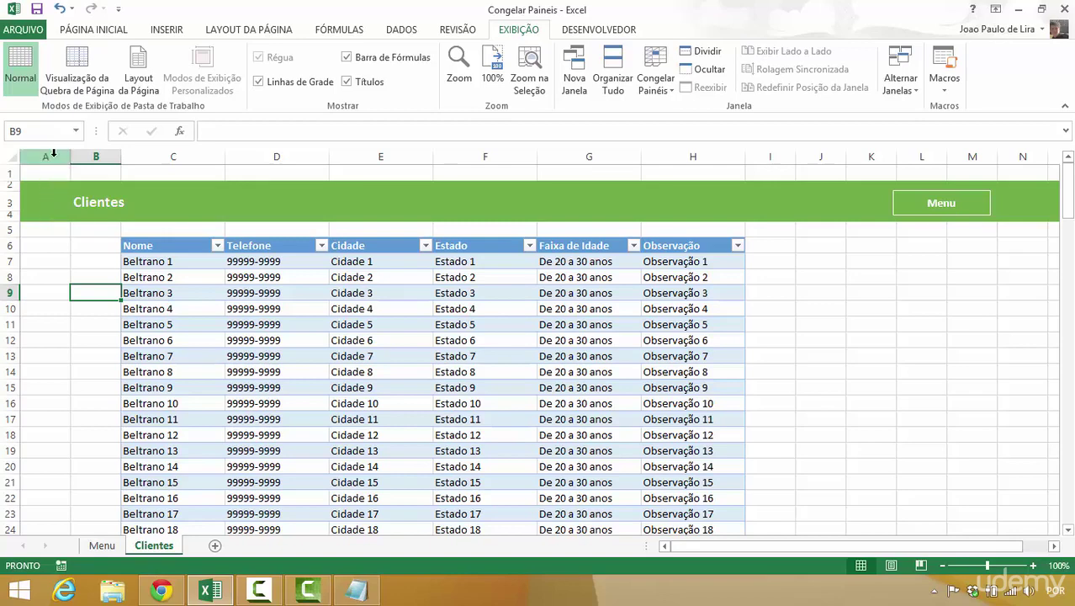
pyautogui.moveTo(53, 152); pyautogui.dragTo(94, 159)
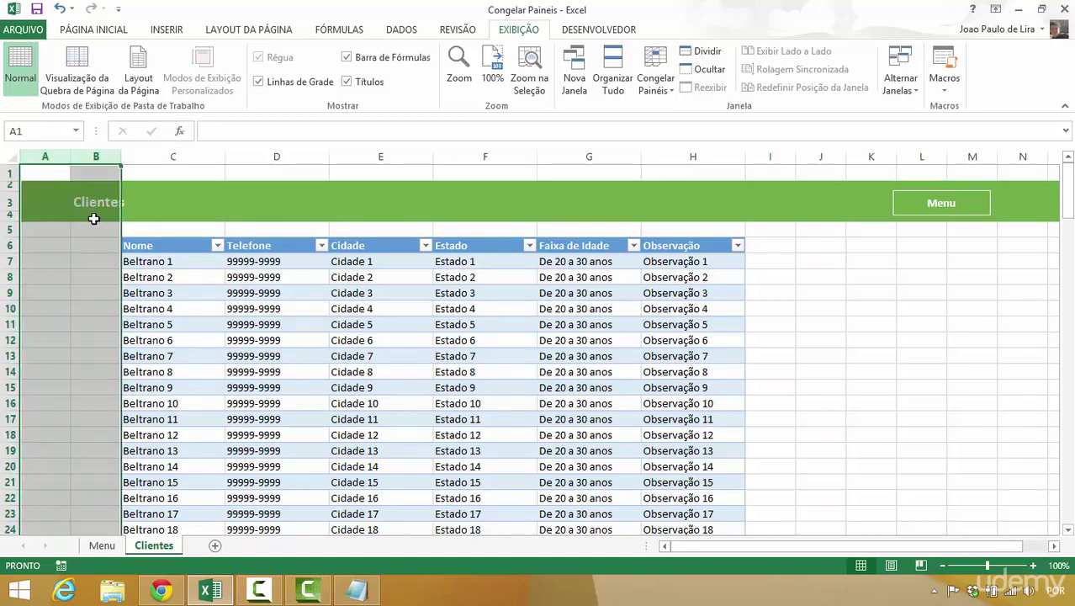
pyautogui.moveTo(6, 173); pyautogui.dragTo(5, 243)
pyautogui.click(94, 306)
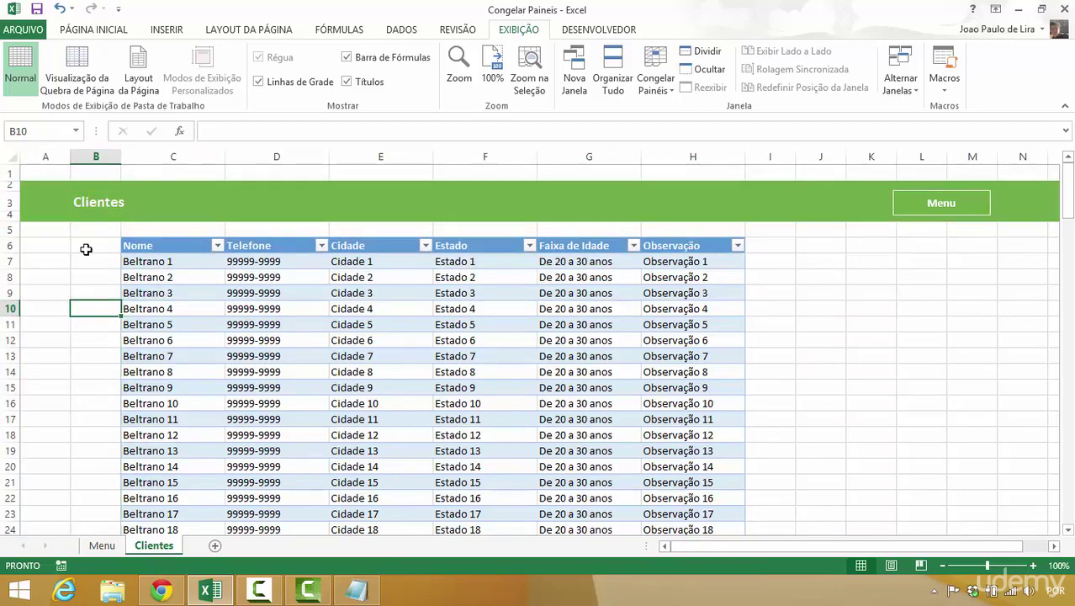
pyautogui.moveTo(7, 245); pyautogui.dragTo(12, 177)
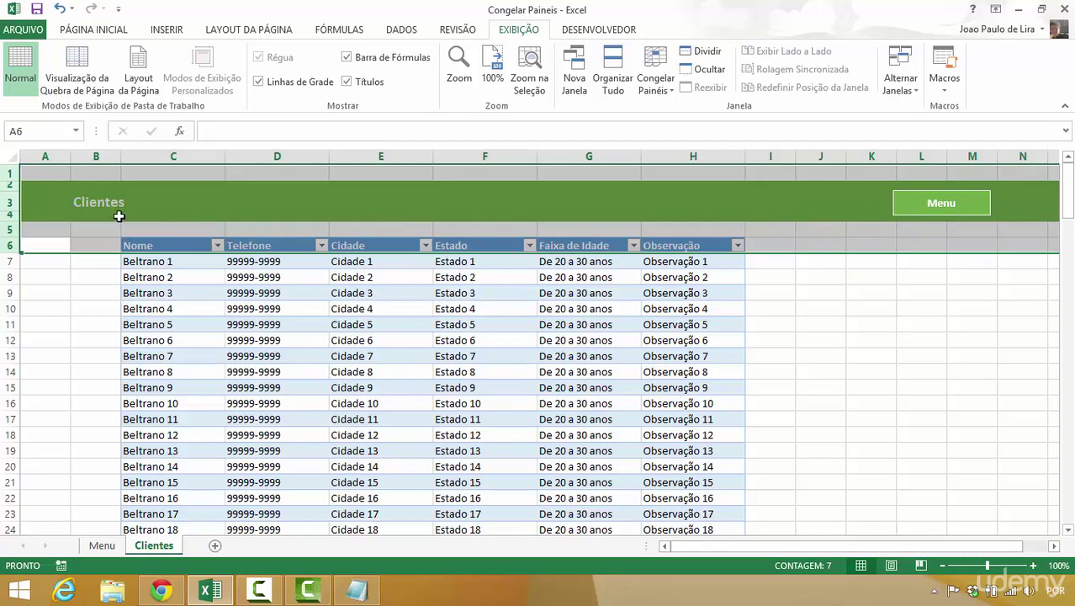
pyautogui.click(77, 272)
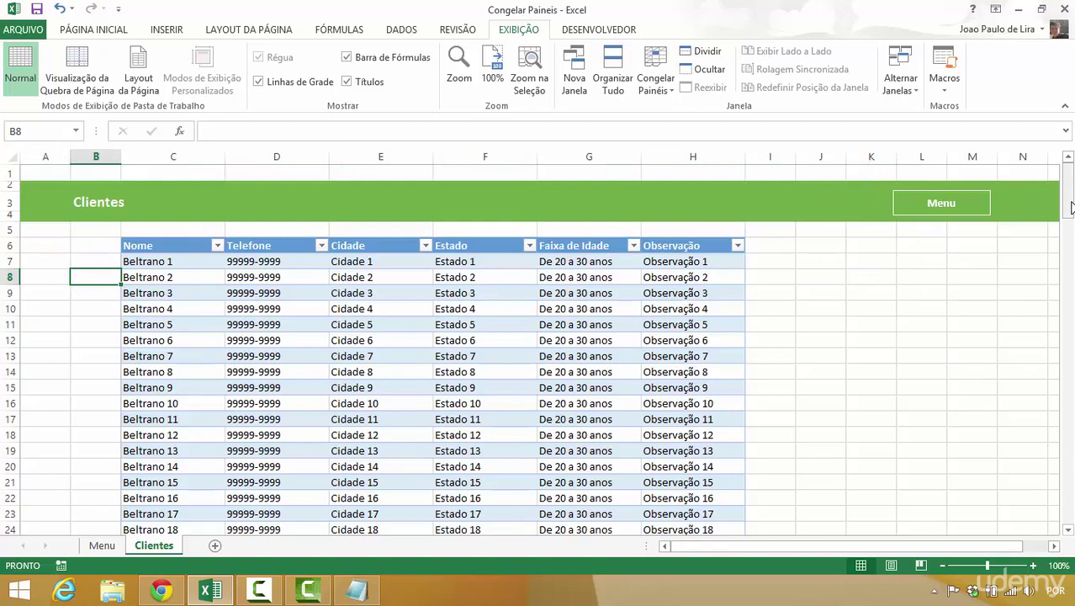
pyautogui.moveTo(1071, 207); pyautogui.dragTo(1070, 204)
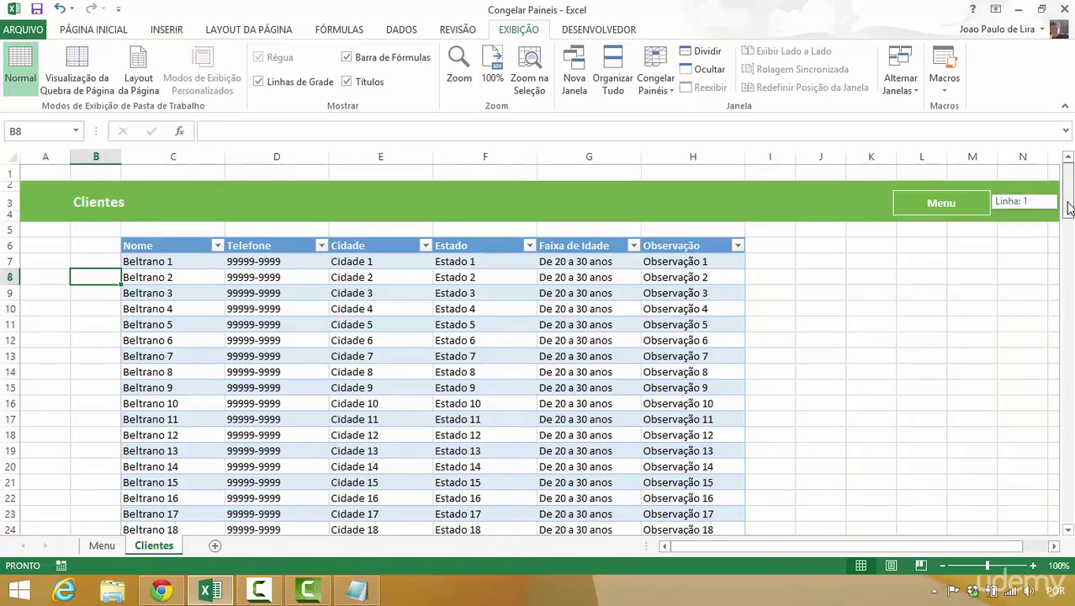
pyautogui.moveTo(1070, 208); pyautogui.dragTo(1066, 261)
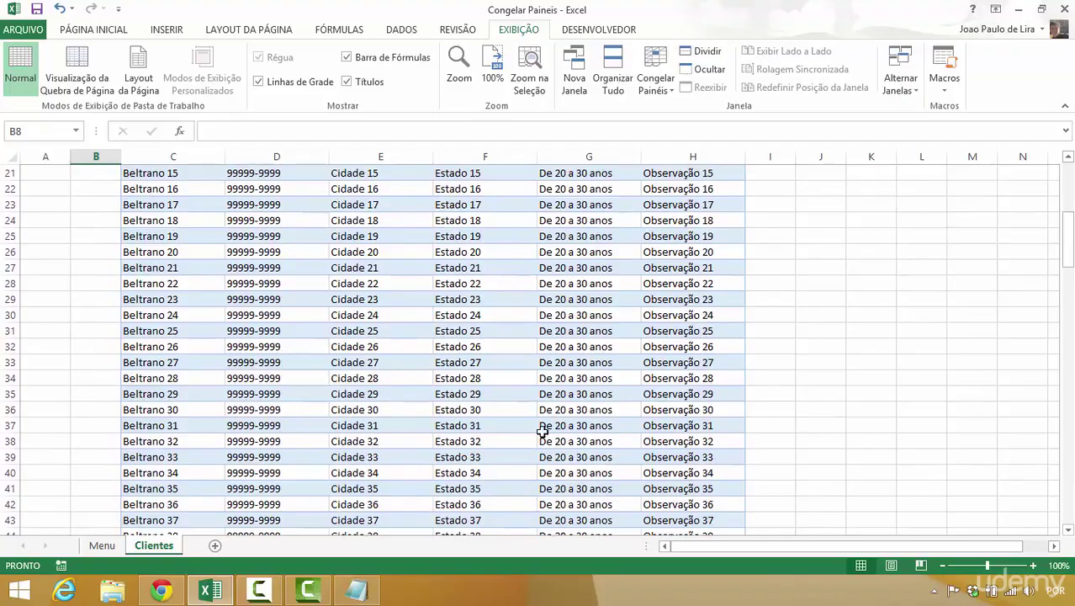
pyautogui.moveTo(1072, 267); pyautogui.dragTo(1046, 179)
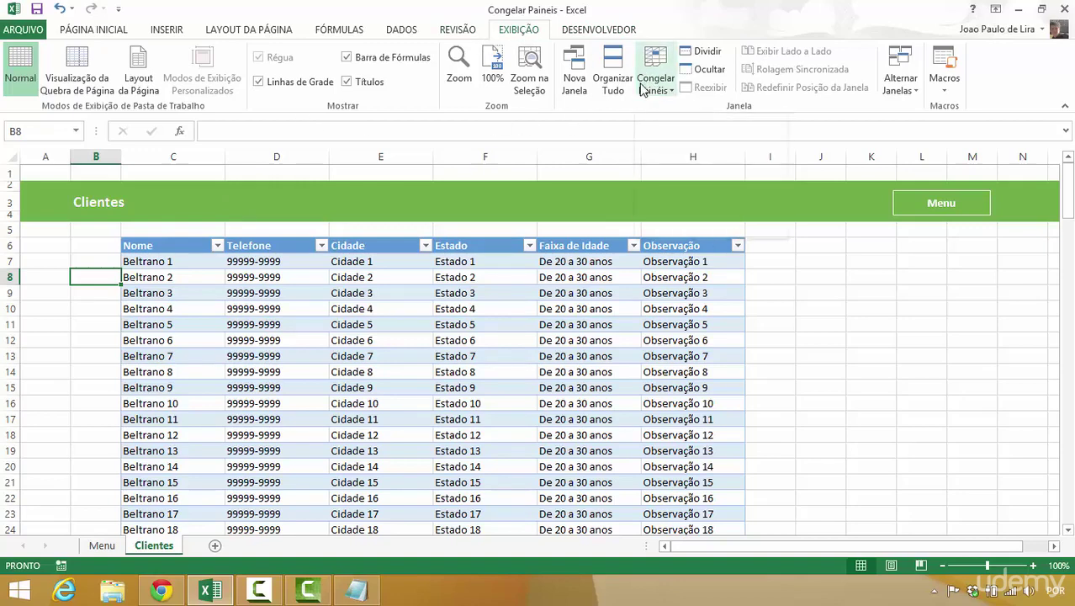
# - Freeze panes at cell I6 so rows 1–6 and columns A–H stay fixed
pyautogui.click(61, 247)
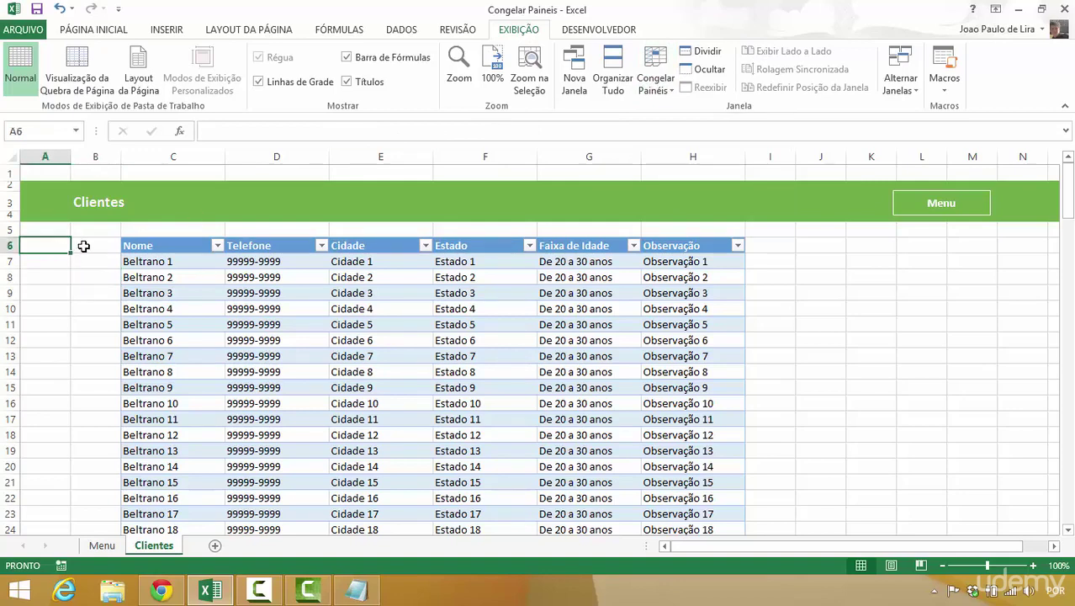
pyautogui.click(657, 81)
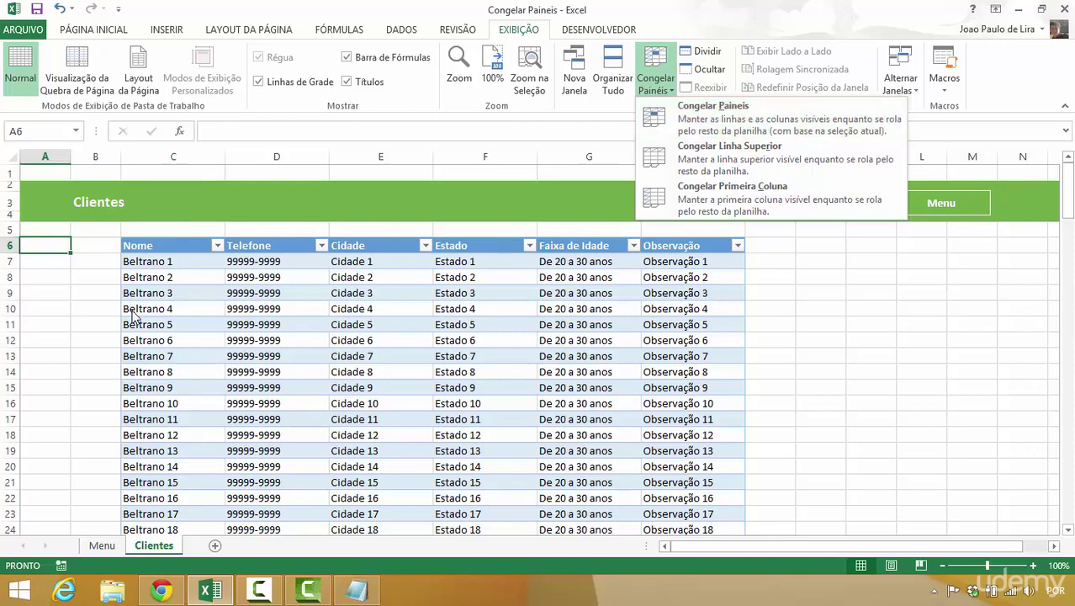
pyautogui.click(67, 251)
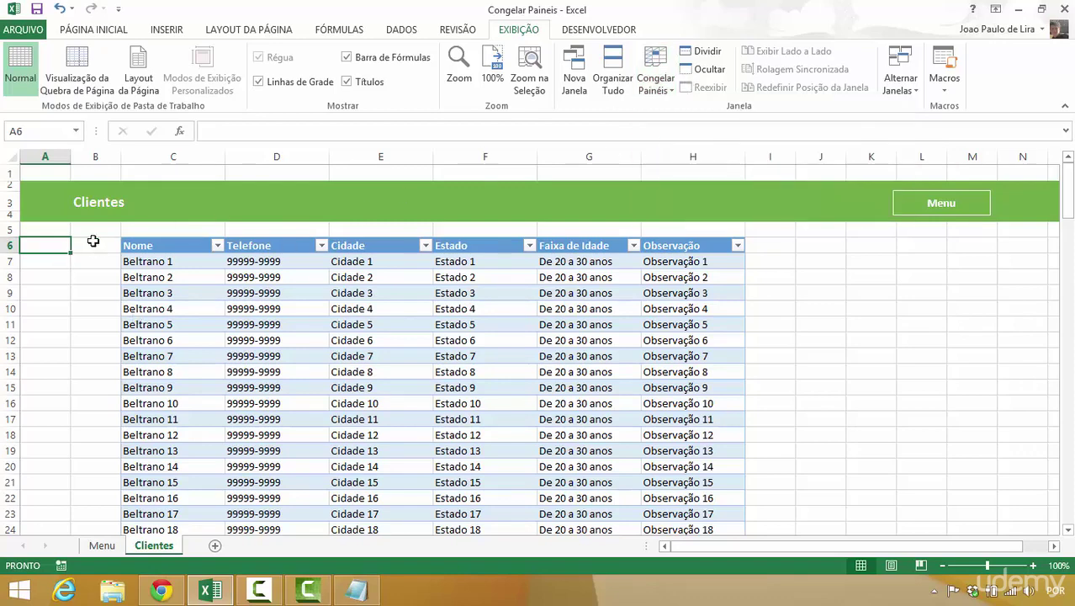
pyautogui.click(767, 252)
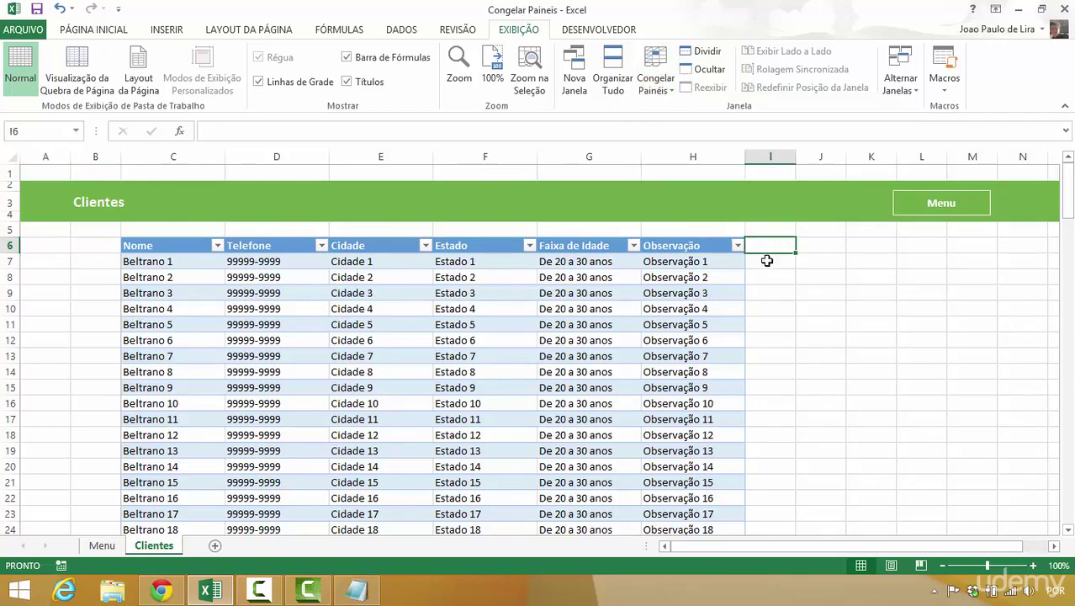
pyautogui.click(656, 76)
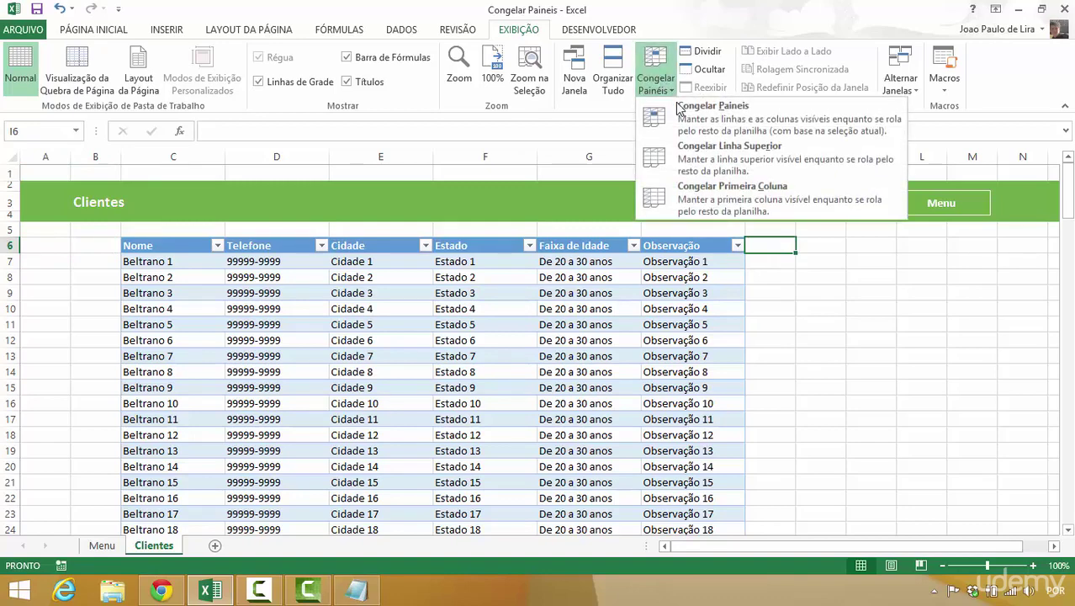
pyautogui.click(681, 118)
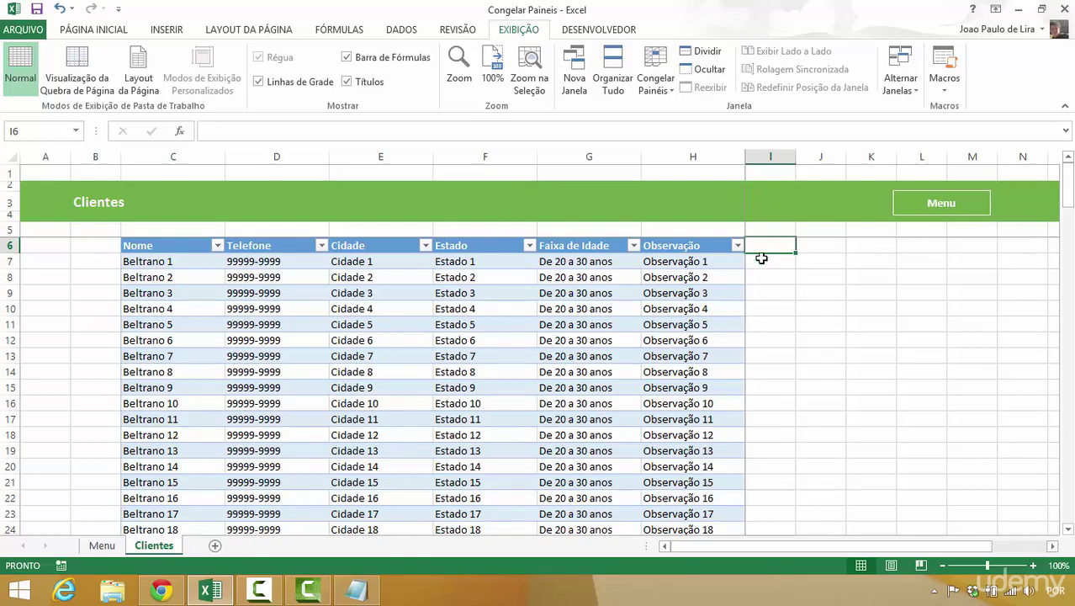
pyautogui.press('Left')
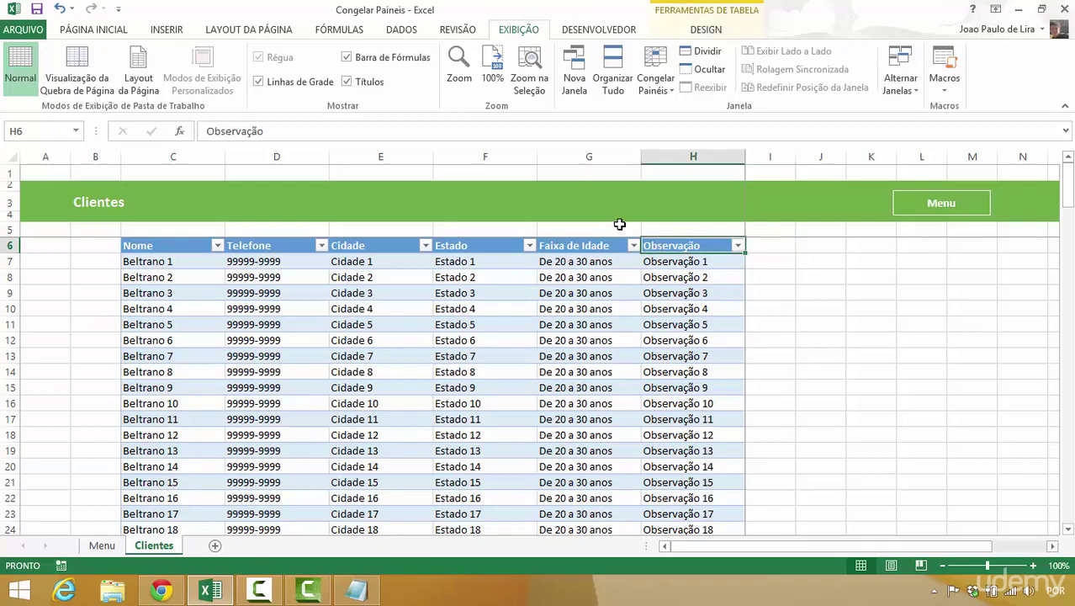
pyautogui.press('Down')
pyautogui.press('Down')
pyautogui.press('Down')
pyautogui.press('Down')
pyautogui.press('Down')
pyautogui.press('Down')
pyautogui.press('Down')
pyautogui.press('Down')
pyautogui.press('Down')
pyautogui.press('Down')
pyautogui.press('Down')
pyautogui.press('Down')
pyautogui.press('Down')
pyautogui.press('Down')
pyautogui.press('Down')
pyautogui.press('Down')
pyautogui.press('Down')
pyautogui.press('Down')
pyautogui.press('Down')
pyautogui.press('Down')
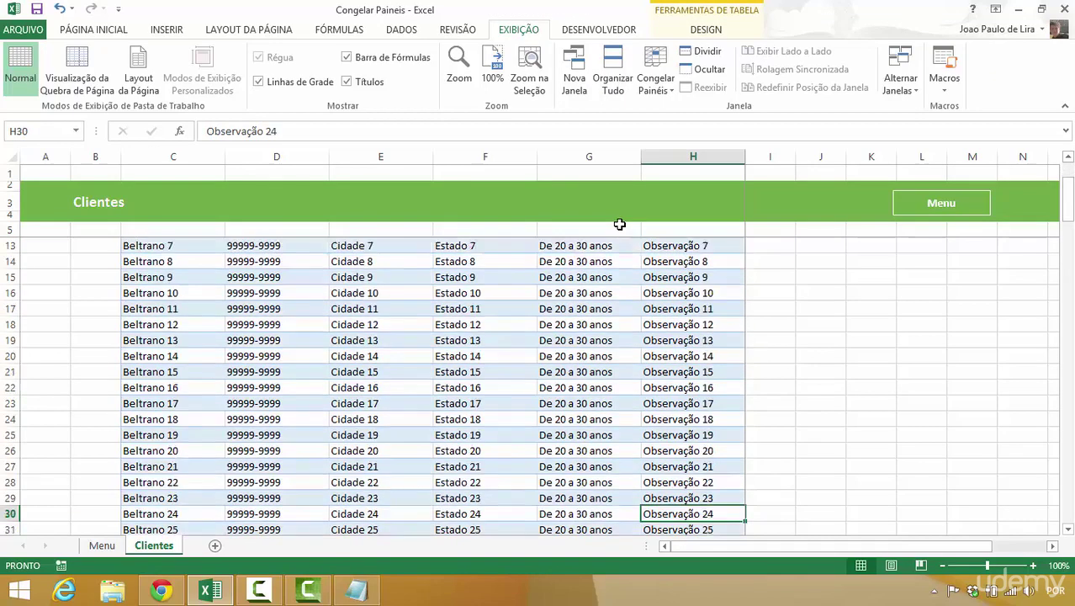
pyautogui.press('Down')
pyautogui.press('Down')
pyautogui.press('Down')
pyautogui.press('Down')
pyautogui.press('Down')
pyautogui.press('Down')
pyautogui.press('Down')
pyautogui.press('Down')
pyautogui.press('Down')
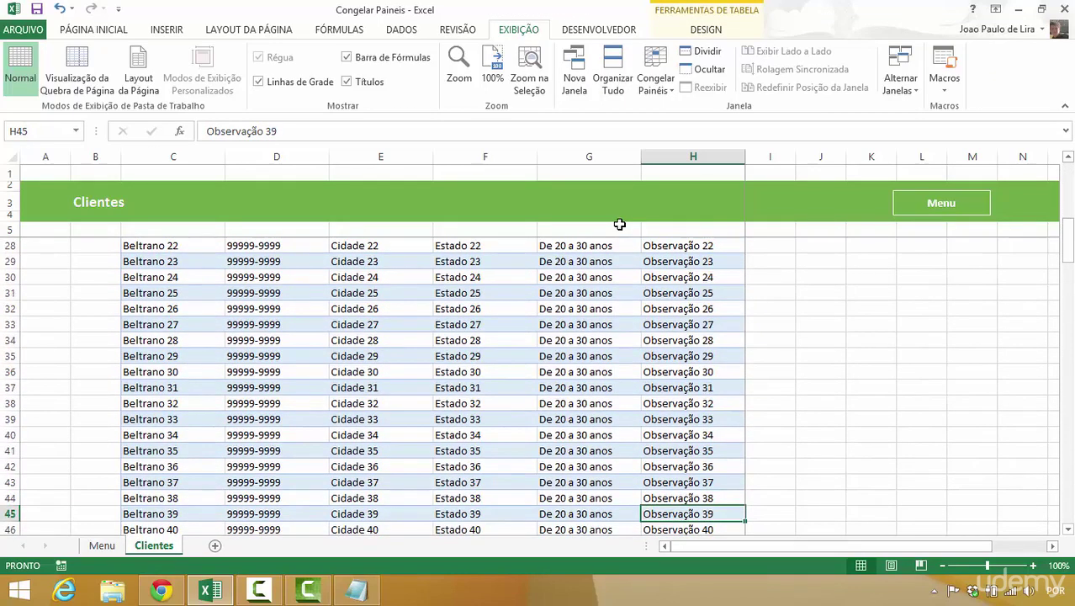
pyautogui.press('Up')
pyautogui.press('Up')
pyautogui.press('Up')
pyautogui.press('Up')
pyautogui.press('Up')
pyautogui.press('Up')
pyautogui.press('Up')
pyautogui.press('Up')
pyautogui.press('Up')
pyautogui.press('Up')
pyautogui.press('Up')
pyautogui.press('Up')
pyautogui.press('Up')
pyautogui.press('Up')
pyautogui.press('Up')
pyautogui.press('Up')
pyautogui.press('Up')
pyautogui.press('Up')
pyautogui.press('Up')
pyautogui.press('Up')
pyautogui.press('Up')
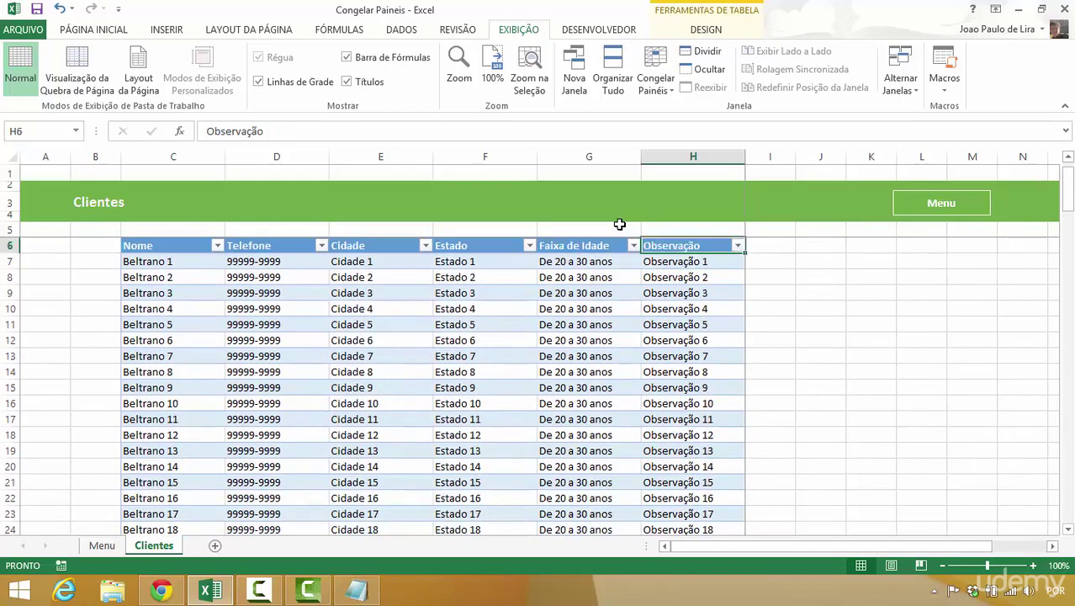
pyautogui.press('Down')
pyautogui.press('Right')
pyautogui.press('Right')
pyautogui.press('Right')
pyautogui.press('Right')
pyautogui.press('Right')
pyautogui.press('Right')
pyautogui.press('Right')
pyautogui.press('Right')
pyautogui.press('Right')
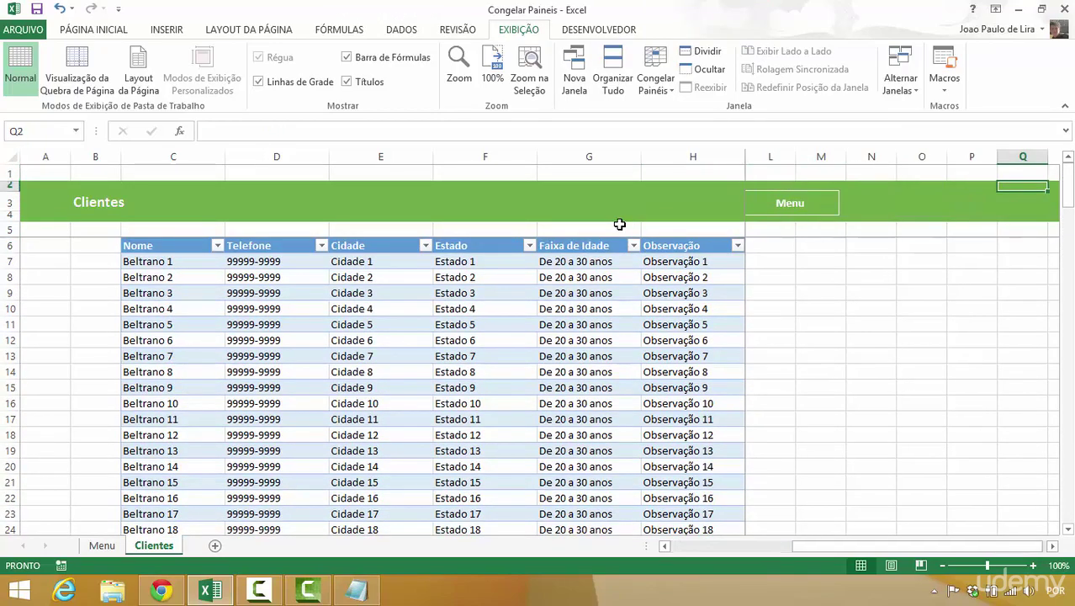
pyautogui.press('Left')
pyautogui.press('Left')
pyautogui.press('Right')
pyautogui.press('Right')
pyautogui.press('Right')
pyautogui.press('Right')
pyautogui.press('Right')
pyautogui.press('Right')
pyautogui.press('Right')
pyautogui.press('Right')
pyautogui.press('Right')
pyautogui.press('Right')
pyautogui.press('Right')
pyautogui.press('Right')
pyautogui.press('Right')
pyautogui.press('Right')
pyautogui.press('Right')
pyautogui.press('Right')
pyautogui.press('Right')
pyautogui.press('Right')
pyautogui.press('Right')
pyautogui.press('Right')
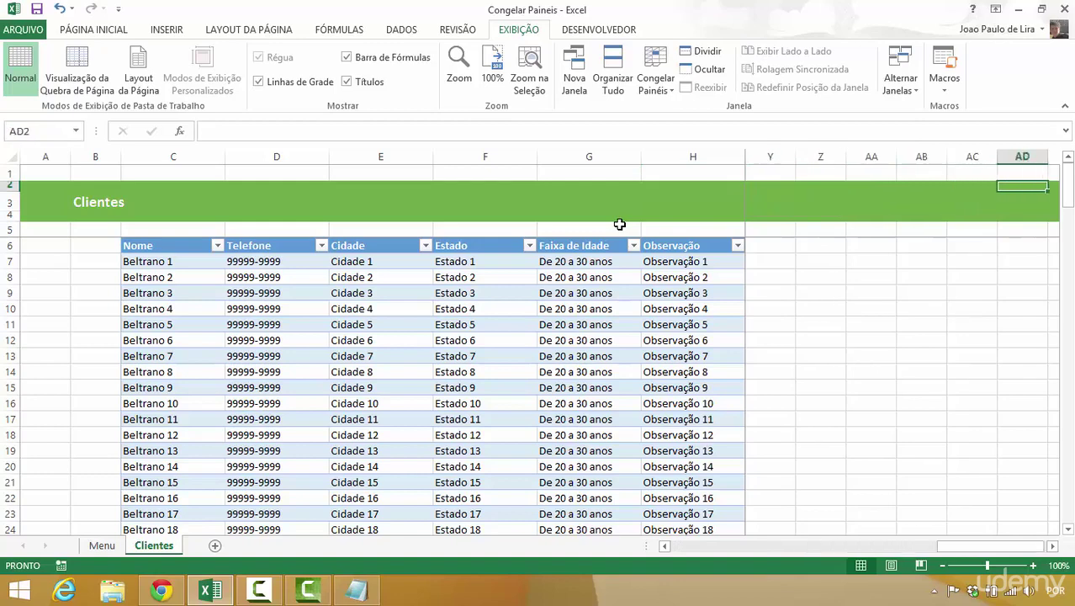
pyautogui.press('Right')
pyautogui.press('Right')
pyautogui.press('Right')
pyautogui.press('Right')
pyautogui.press('Right')
pyautogui.press('Right')
pyautogui.press('Right')
pyautogui.press('Right')
pyautogui.press('Left')
pyautogui.press('Left')
pyautogui.press('Left')
pyautogui.press('Left')
pyautogui.press('Left')
pyautogui.press('Left')
pyautogui.press('Left')
pyautogui.press('Left')
pyautogui.press('Left')
pyautogui.press('Left')
pyautogui.press('Left')
pyautogui.press('Left')
pyautogui.press('Left')
pyautogui.press('Left')
pyautogui.press('Left')
pyautogui.press('Left')
pyautogui.press('Left')
pyautogui.press('Left')
pyautogui.press('Left')
pyautogui.press('Left')
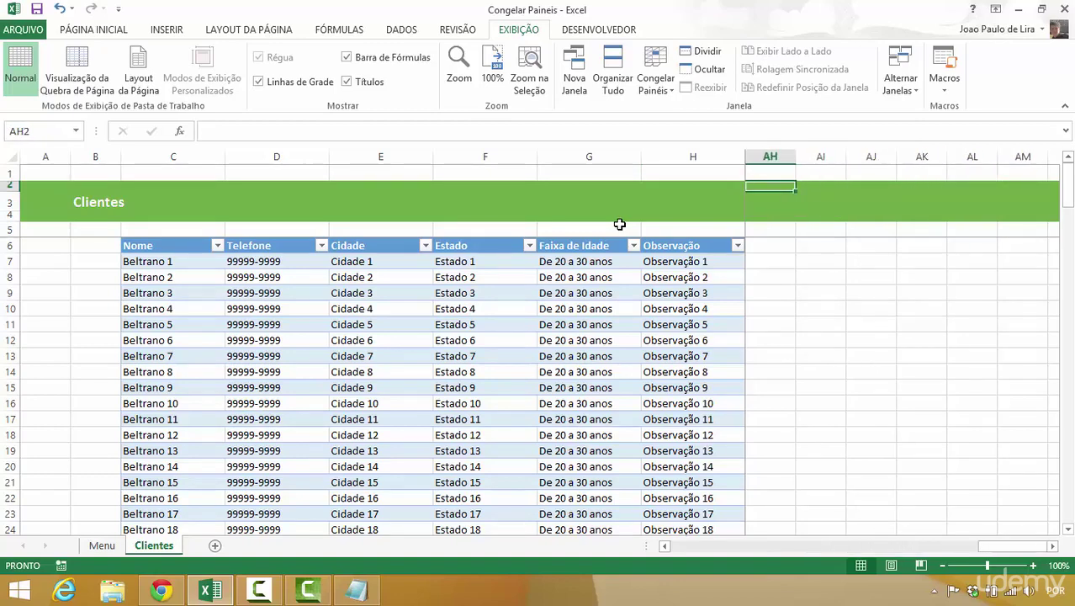
pyautogui.press('Left')
pyautogui.press('Left')
pyautogui.press('Left')
pyautogui.press('Left')
pyautogui.press('Left')
pyautogui.press('Left')
pyautogui.press('Left')
pyautogui.press('Left')
pyautogui.press('Left')
pyautogui.press('Left')
pyautogui.press('Left')
pyautogui.press('Left')
pyautogui.press('Left')
pyautogui.press('Left')
pyautogui.press('Left')
pyautogui.press('Left')
pyautogui.press('Left')
pyautogui.press('Left')
pyautogui.press('Left')
pyautogui.press('Left')
pyautogui.press('Right')
pyautogui.press('Right')
pyautogui.press('Right')
pyautogui.press('Right')
pyautogui.press('Right')
pyautogui.press('Right')
pyautogui.press('Right')
pyautogui.press('Right')
pyautogui.press('Right')
pyautogui.press('Right')
pyautogui.press('Right')
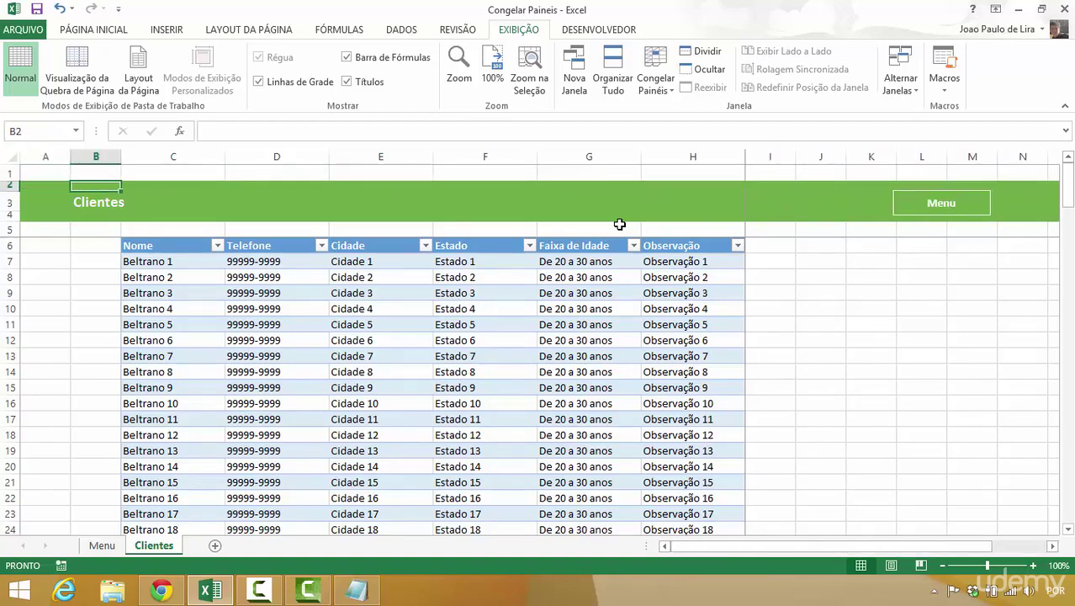
pyautogui.press('Right')
pyautogui.press('Right')
pyautogui.press('Right')
pyautogui.press('Right')
pyautogui.press('Right')
pyautogui.press('Right')
pyautogui.press('Right')
pyautogui.press('Right')
pyautogui.press('Right')
pyautogui.press('Right')
pyautogui.press('Right')
pyautogui.press('Right')
pyautogui.press('Right')
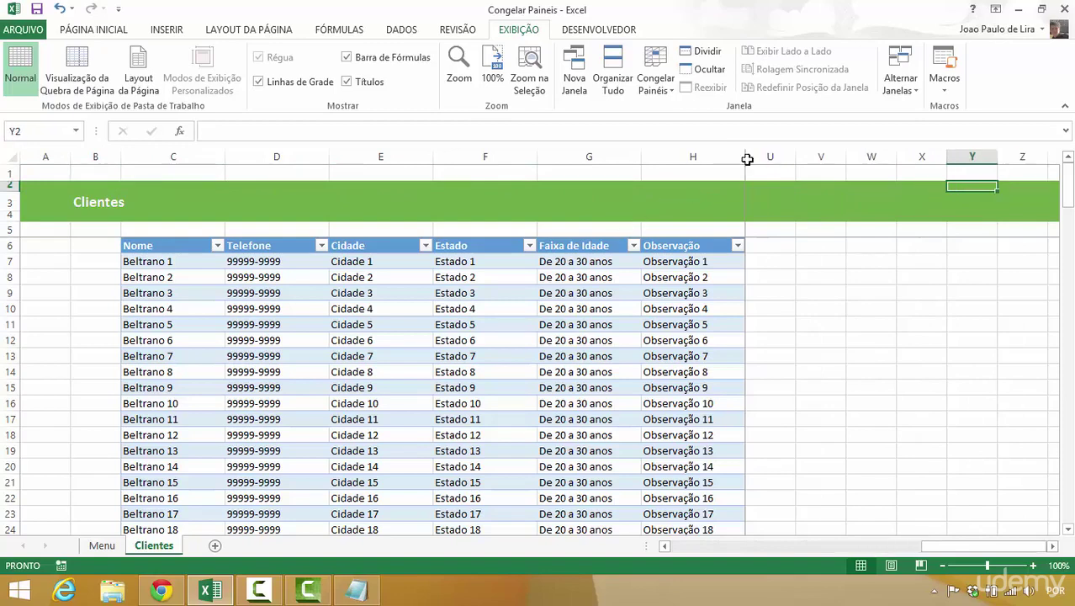
pyautogui.moveTo(711, 156); pyautogui.dragTo(314, 183)
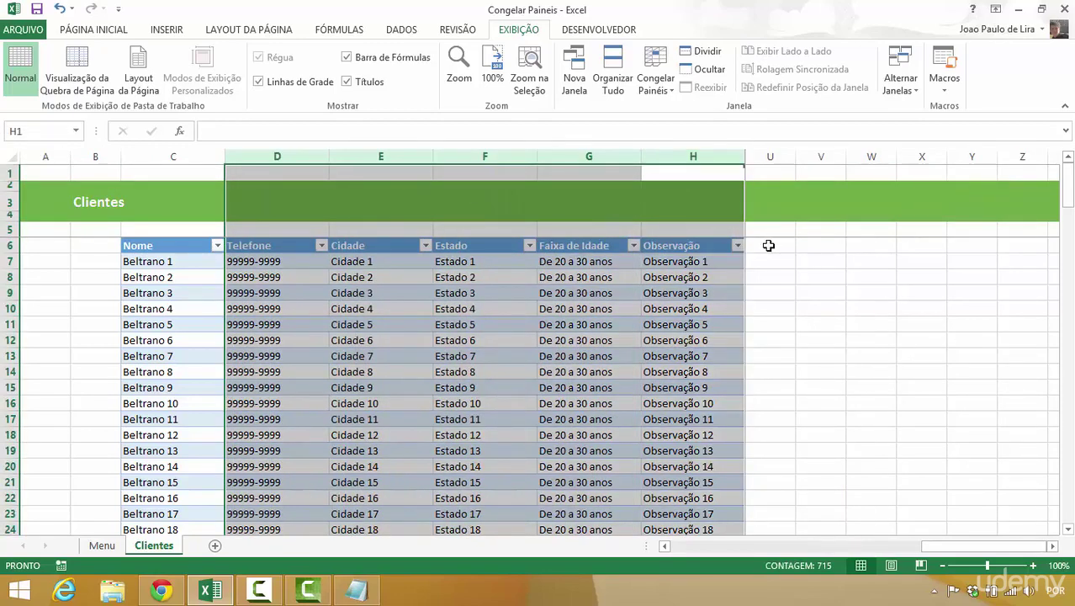
# - Unfreeze all panes and try freezing only the top row
pyautogui.click(768, 245)
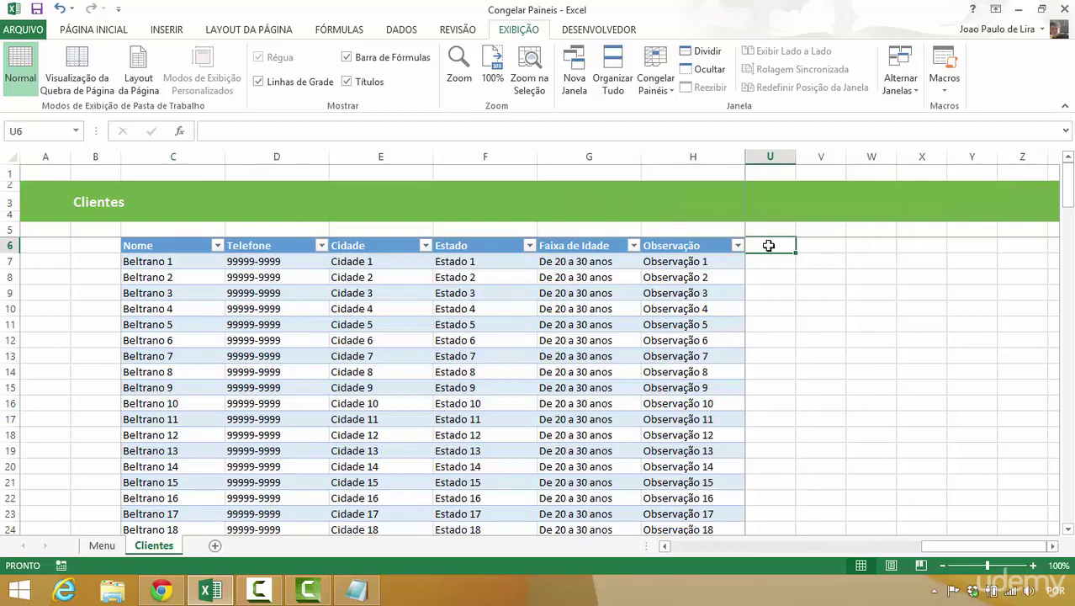
pyautogui.click(650, 76)
pyautogui.click(665, 120)
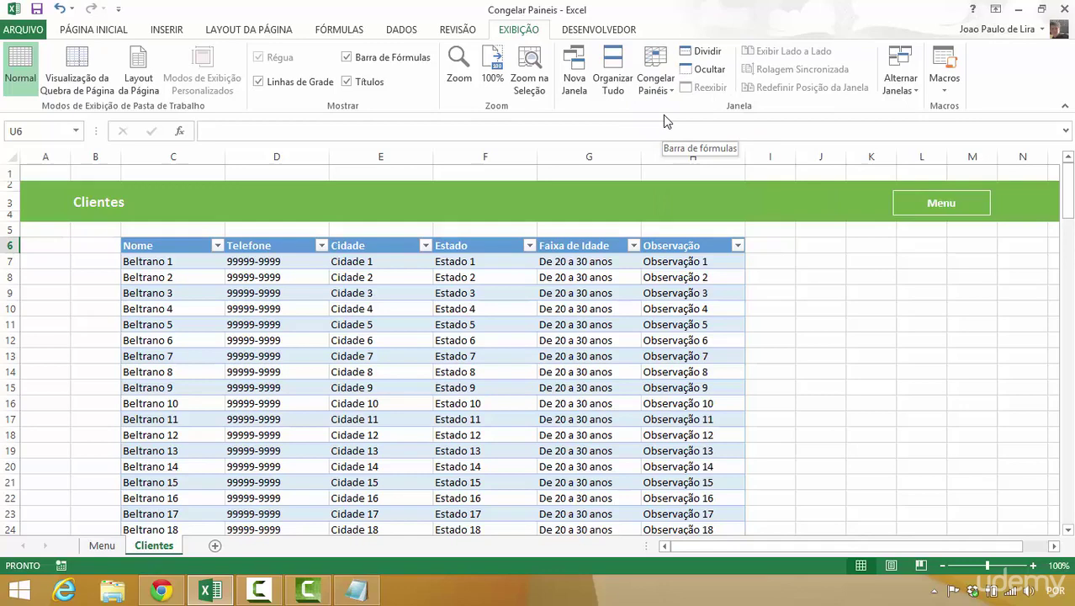
pyautogui.click(655, 76)
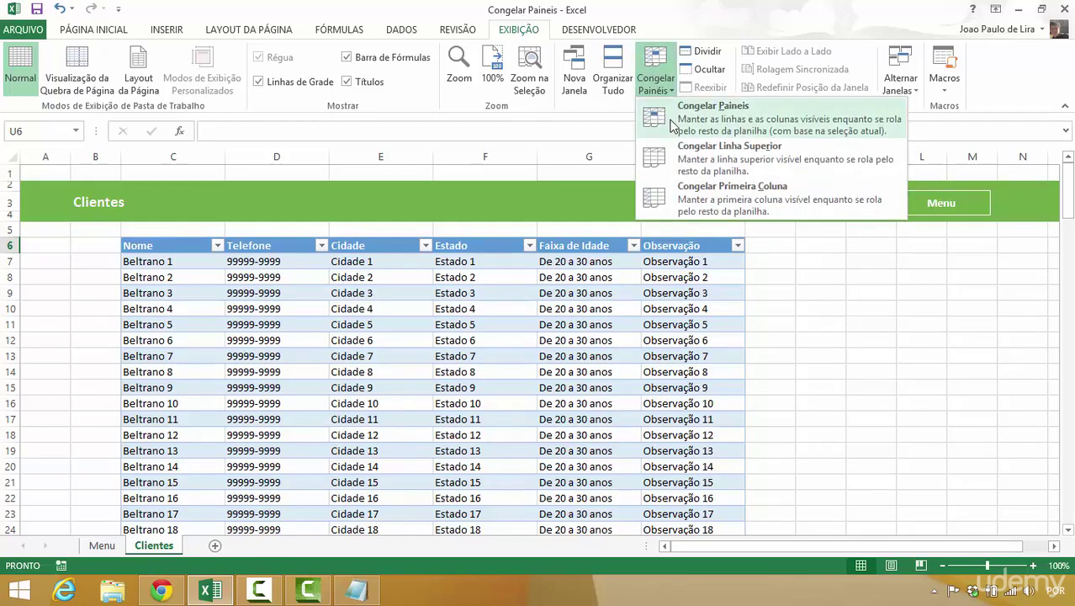
pyautogui.click(699, 159)
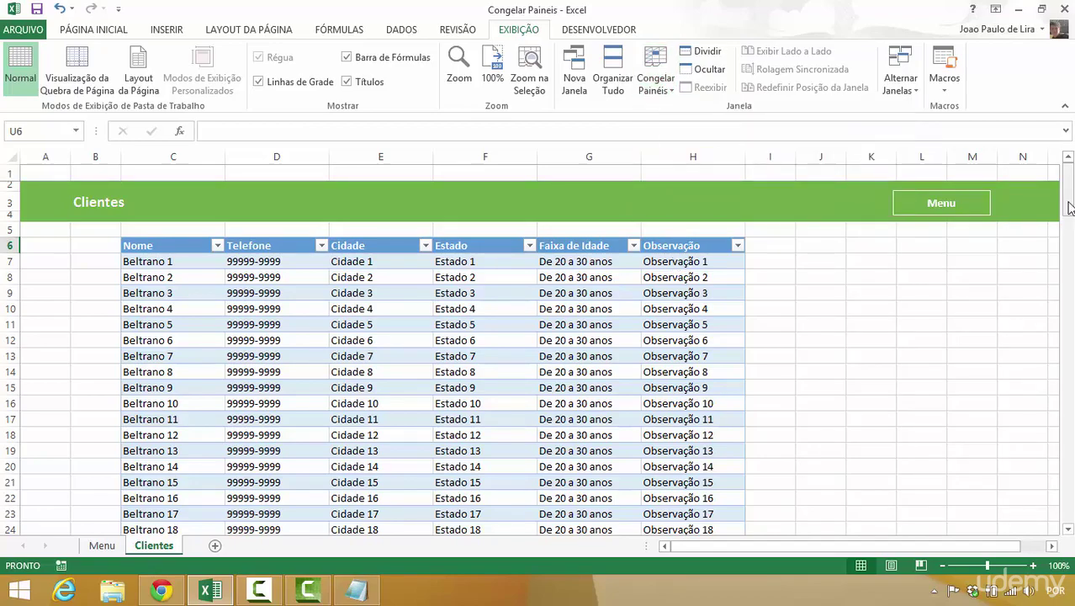
pyautogui.moveTo(1067, 200)
pyautogui.mouseDown()
pyautogui.moveTo(1062, 341)
pyautogui.moveTo(1061, 198)
pyautogui.mouseUp()
# - Unfreeze again, freeze only the first column, and test it with arrow keys from J20
pyautogui.click(656, 81)
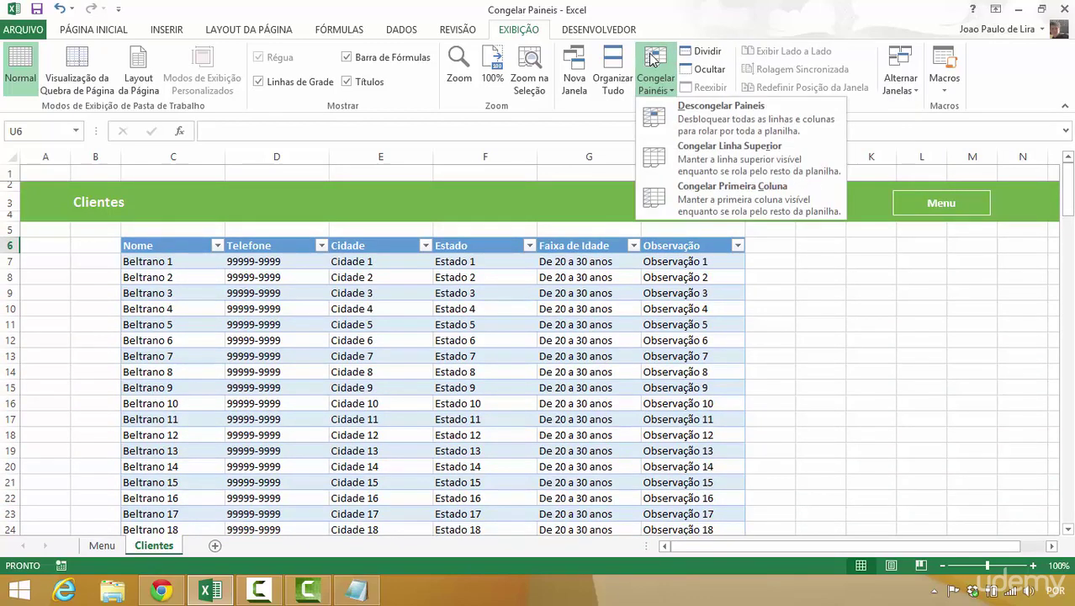
pyautogui.click(664, 126)
pyautogui.click(661, 93)
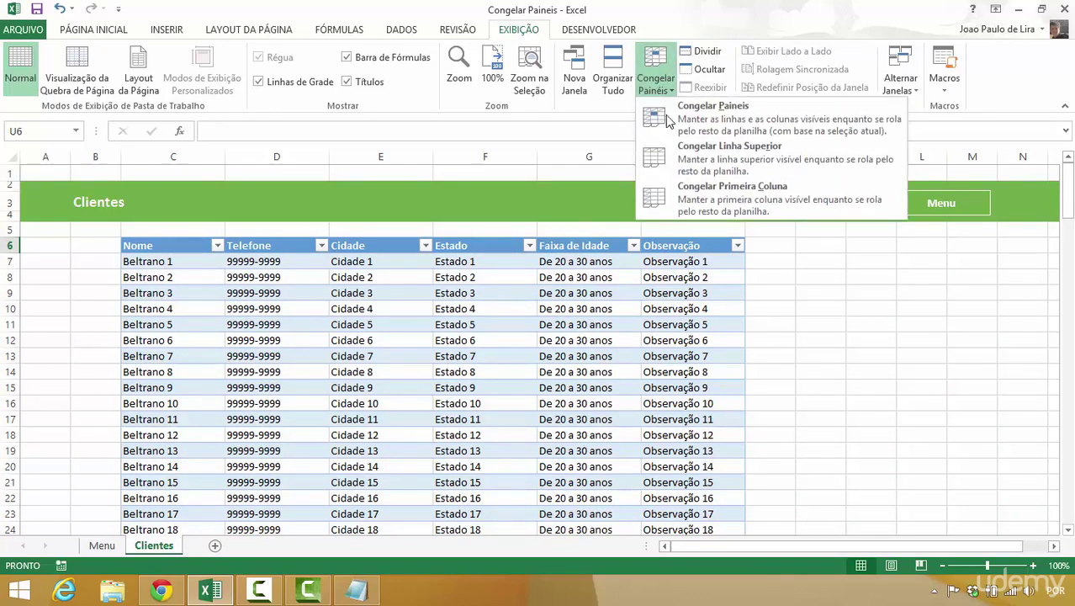
pyautogui.click(666, 199)
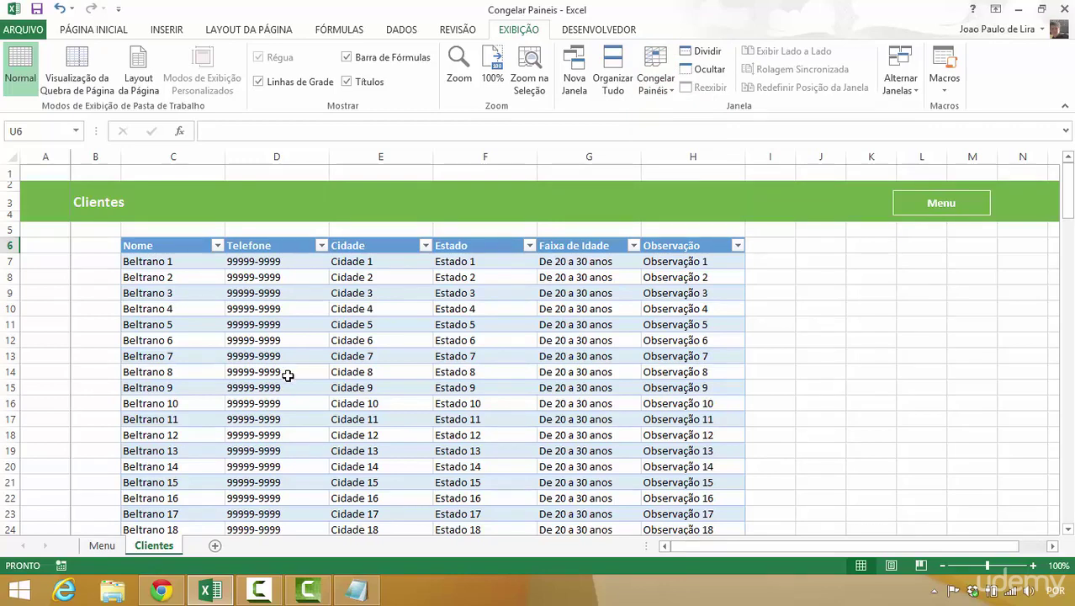
pyautogui.click(825, 467)
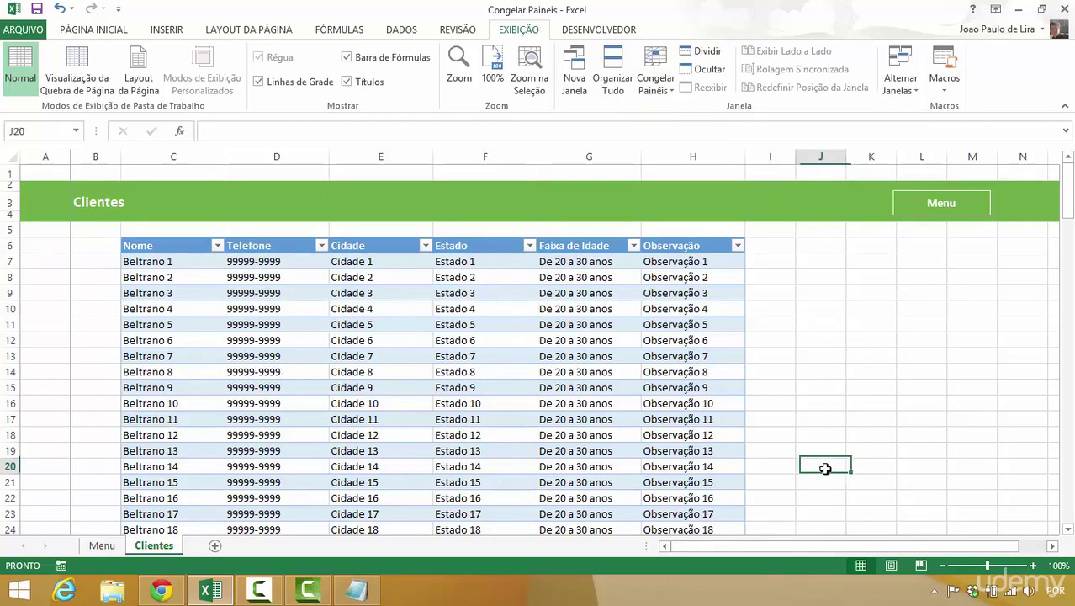
pyautogui.press('Right')
pyautogui.press('Right')
pyautogui.press('Right')
pyautogui.press('Right')
pyautogui.press('Right')
pyautogui.press('Right')
pyautogui.press('Right')
pyautogui.press('Right')
pyautogui.press('Right')
pyautogui.press('Right')
pyautogui.press('Right')
pyautogui.press('Right')
pyautogui.press('Right')
pyautogui.press('Right')
pyautogui.press('Left')
pyautogui.press('Left')
pyautogui.press('Left')
pyautogui.press('Left')
pyautogui.press('Left')
pyautogui.press('Left')
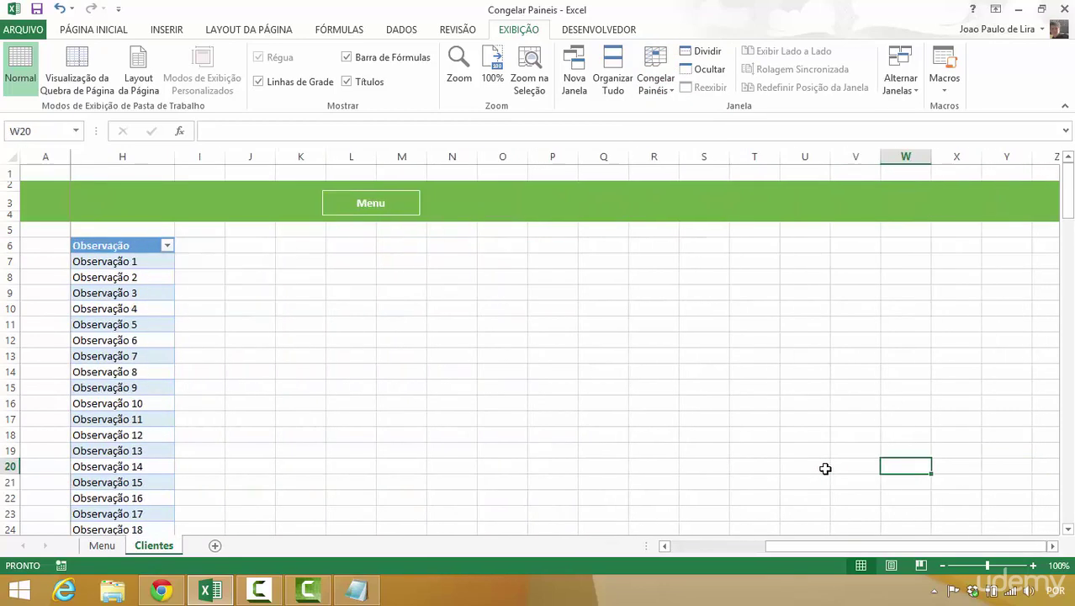
pyautogui.press('Left')
pyautogui.press('Left')
pyautogui.press('Left')
pyautogui.press('Left')
pyautogui.press('Left')
pyautogui.press('Left')
pyautogui.press('Left')
pyautogui.press('Left')
pyautogui.press('Left')
pyautogui.press('Left')
pyautogui.press('Left')
pyautogui.press('Left')
pyautogui.press('Left')
pyautogui.press('Left')
pyautogui.press('Left')
pyautogui.press('Left')
pyautogui.press('Left')
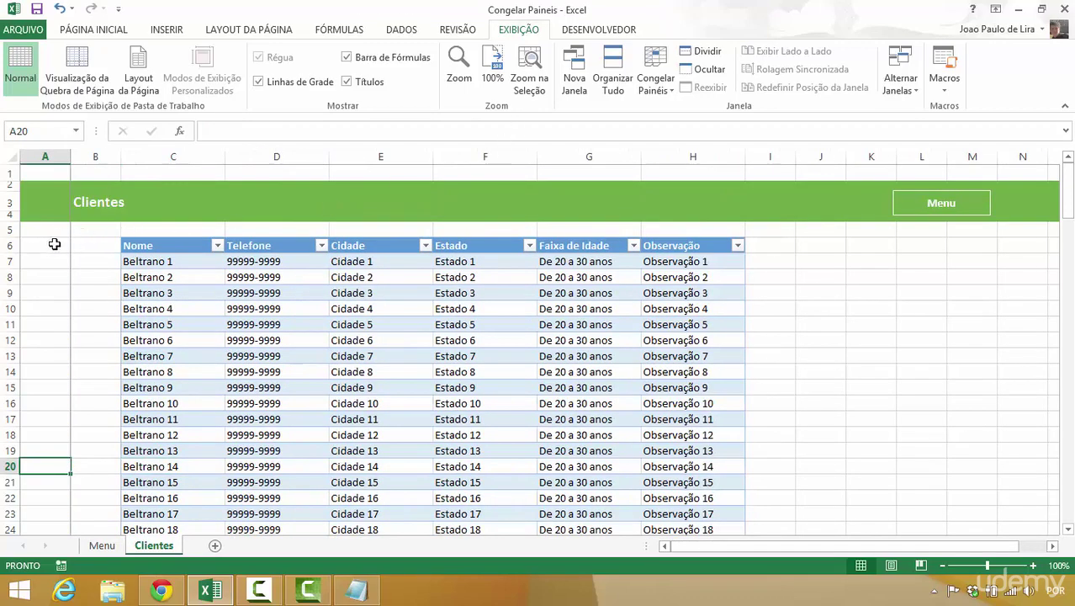
# - Unfreeze the first column so no panes are frozen, then select A7, the first data row
pyautogui.moveTo(54, 244); pyautogui.dragTo(685, 208)
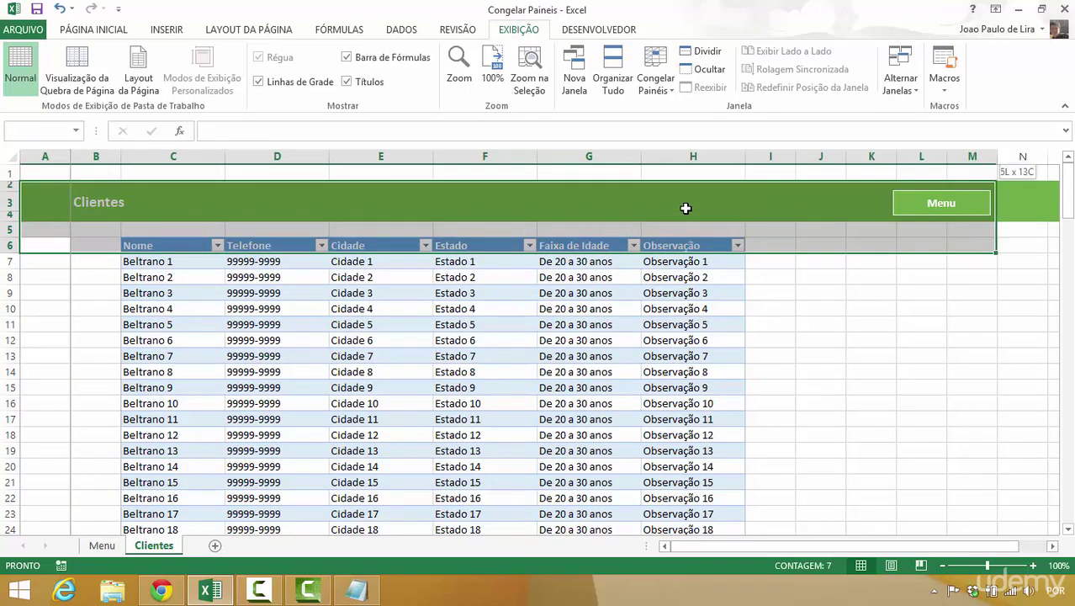
pyautogui.hotkey('shift', 'Right')
pyautogui.hotkey('shift', 'Up')
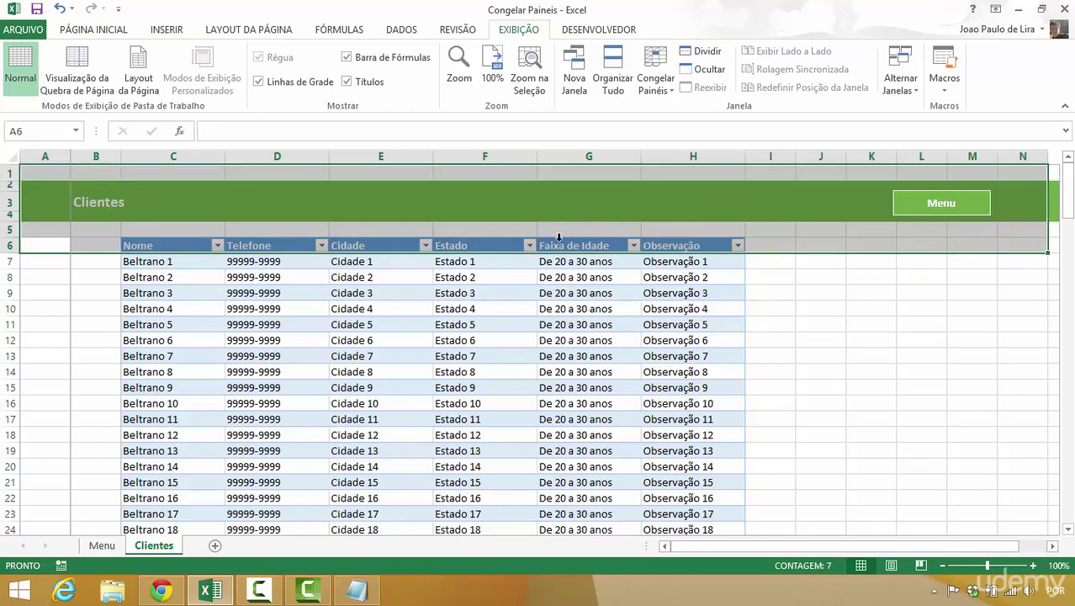
pyautogui.click(566, 217)
pyautogui.click(655, 80)
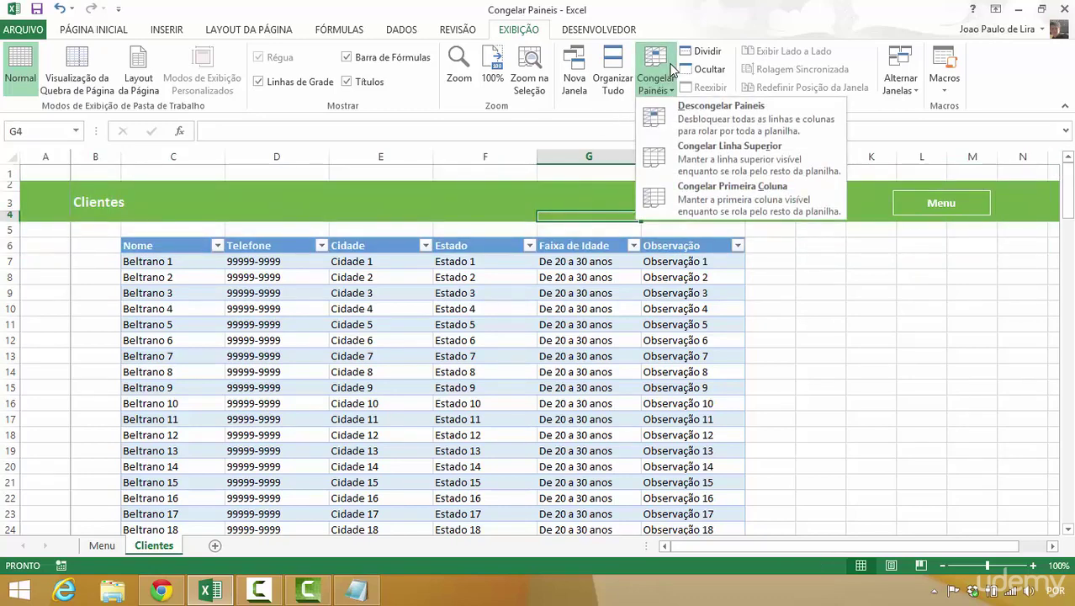
pyautogui.click(653, 120)
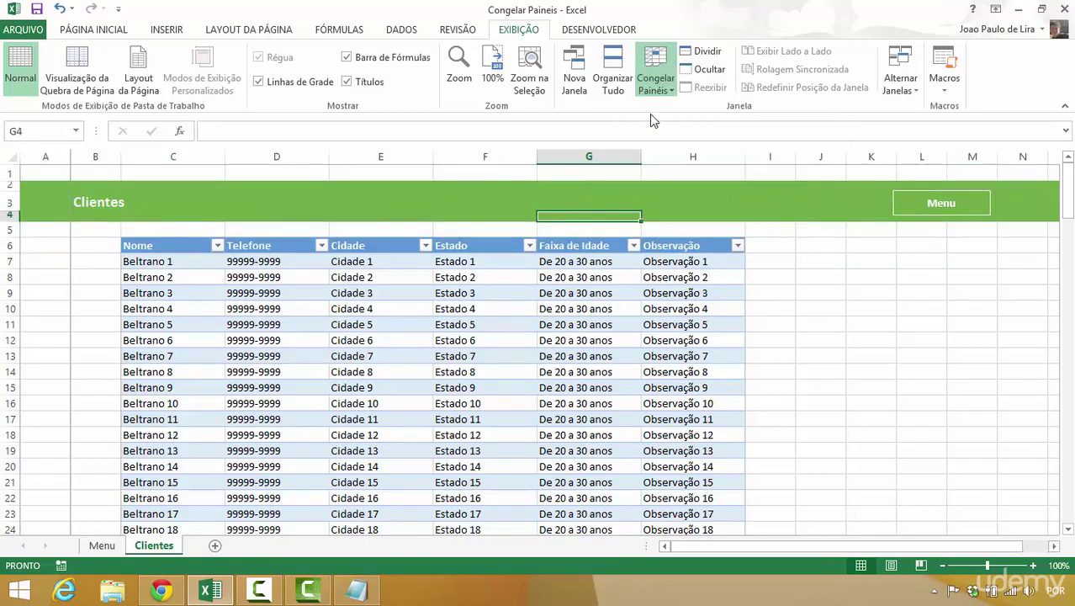
pyautogui.click(41, 259)
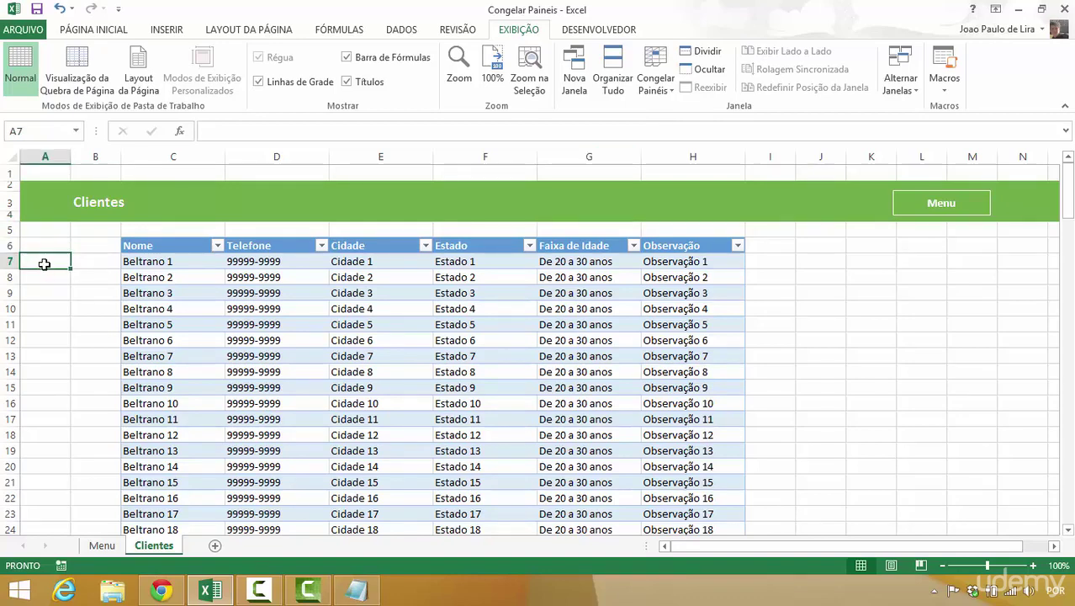
# - Freeze panes at A7 so rows 1–6 stay locked
pyautogui.click(665, 63)
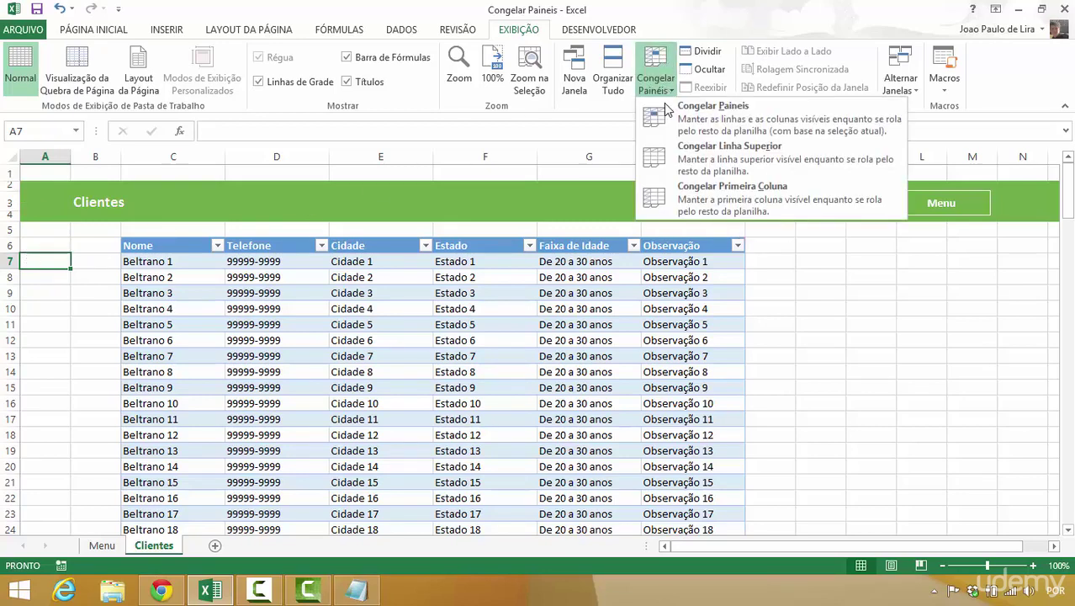
pyautogui.click(668, 112)
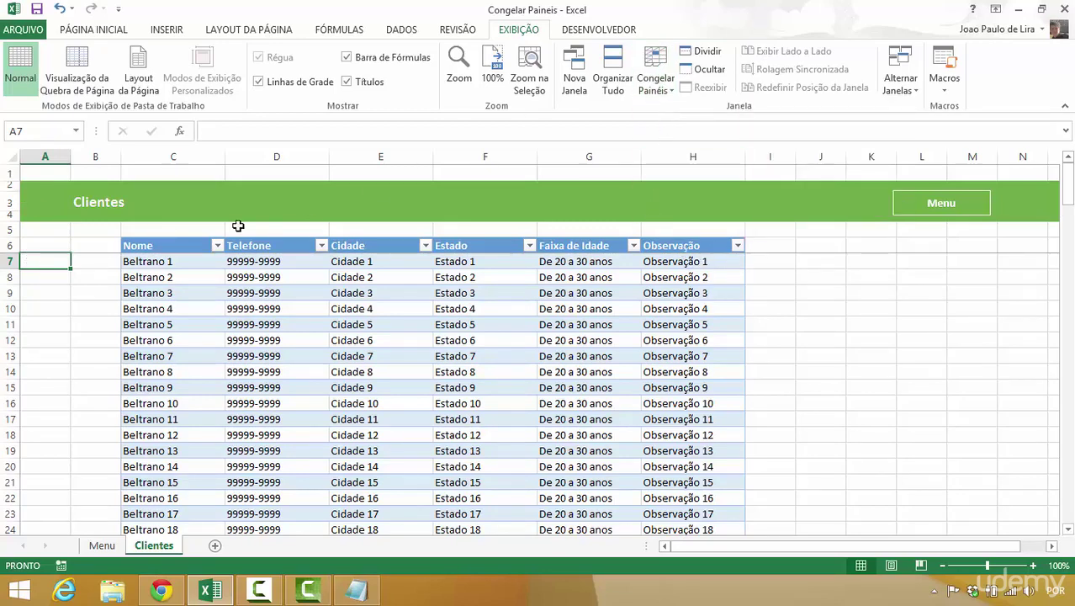
pyautogui.moveTo(10, 245); pyautogui.dragTo(9, 173)
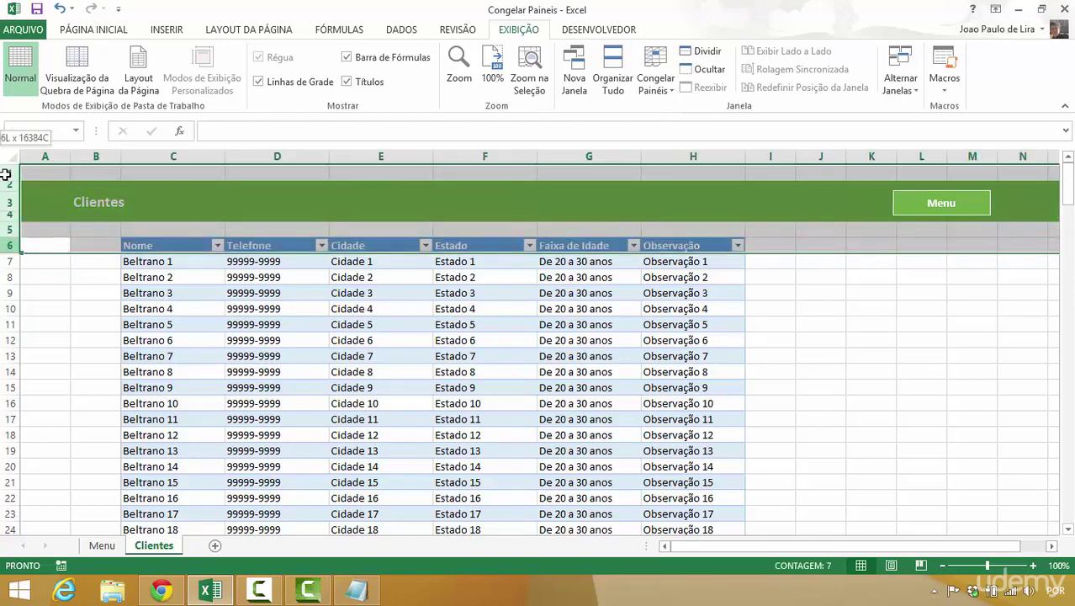
# - Scroll down the client list to about row 143 to confirm the headers stay visible, then go to Menu
pyautogui.click(111, 265)
pyautogui.press('Down')
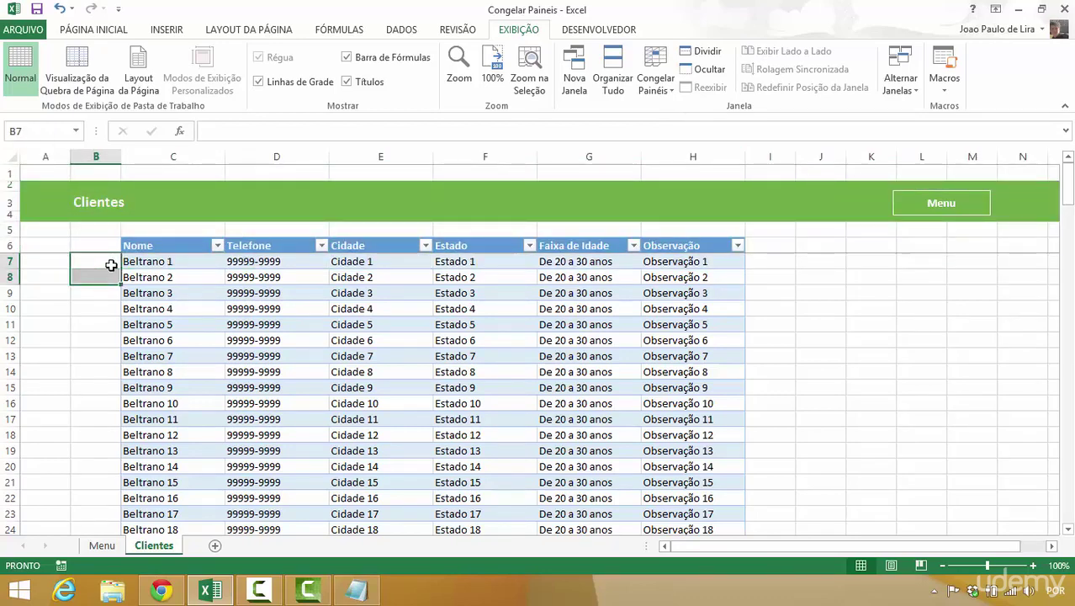
pyautogui.press('Down')
pyautogui.press('Down')
pyautogui.press('Down')
pyautogui.press('Down')
pyautogui.press('Down')
pyautogui.press('Down')
pyautogui.press('Down')
pyautogui.press('Down')
pyautogui.press('Down')
pyautogui.press('Down')
pyautogui.press('Down')
pyautogui.press('Down')
pyautogui.press('Down')
pyautogui.press('Down')
pyautogui.press('Down')
pyautogui.press('Down')
pyautogui.press('Down')
pyautogui.press('Down')
pyautogui.press('Down')
pyautogui.press('Down')
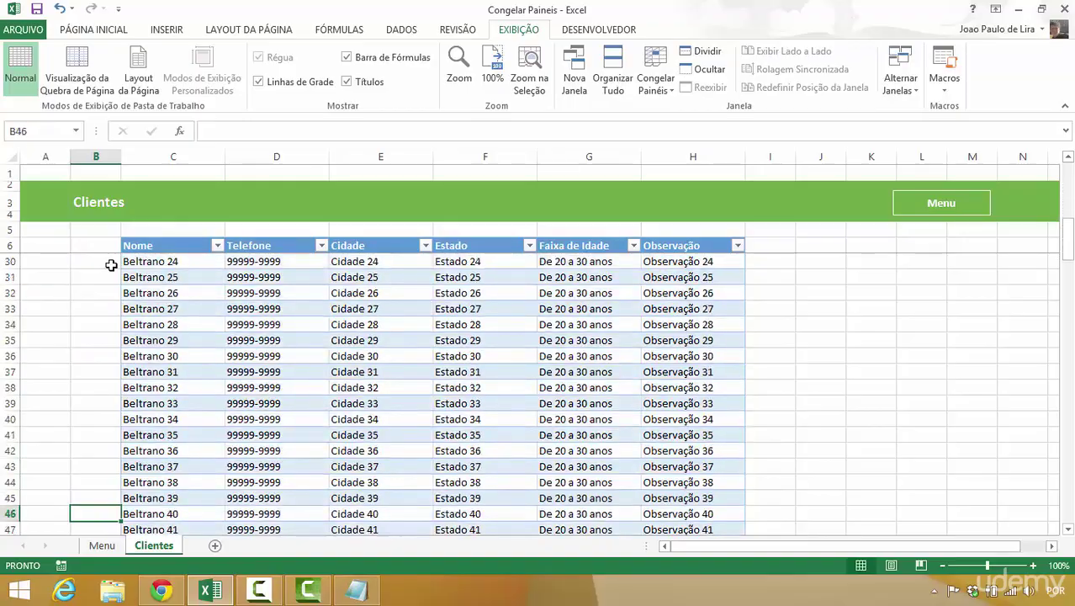
pyautogui.press('Down')
pyautogui.press('Down')
pyautogui.press('Down')
pyautogui.press('Down')
pyautogui.press('Down')
pyautogui.press('Down')
pyautogui.press('Down')
pyautogui.press('Down')
pyautogui.press('Down')
pyautogui.press('Down')
pyautogui.press('Down')
pyautogui.press('Down')
pyautogui.press('Down')
pyautogui.press('Down')
pyautogui.press('Down')
pyautogui.press('Down')
pyautogui.press('Down')
pyautogui.press('Down')
pyautogui.press('Down')
pyautogui.press('Down')
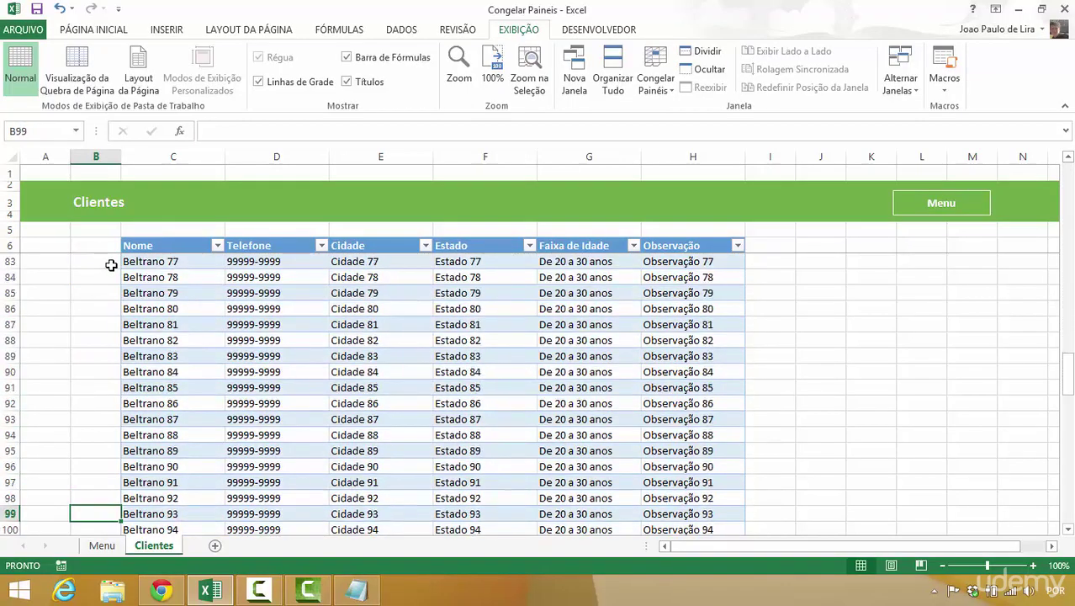
pyautogui.press('Down')
pyautogui.press('Down')
pyautogui.press('Down')
pyautogui.press('Down')
pyautogui.press('Down')
pyautogui.press('Down')
pyautogui.press('Down')
pyautogui.press('Down')
pyautogui.press('Down')
pyautogui.press('Down')
pyautogui.press('Down')
pyautogui.press('Down')
pyautogui.press('Down')
pyautogui.press('Down')
pyautogui.press('Down')
pyautogui.press('Down')
pyautogui.press('Down')
pyautogui.press('Down')
pyautogui.press('Down')
pyautogui.press('Down')
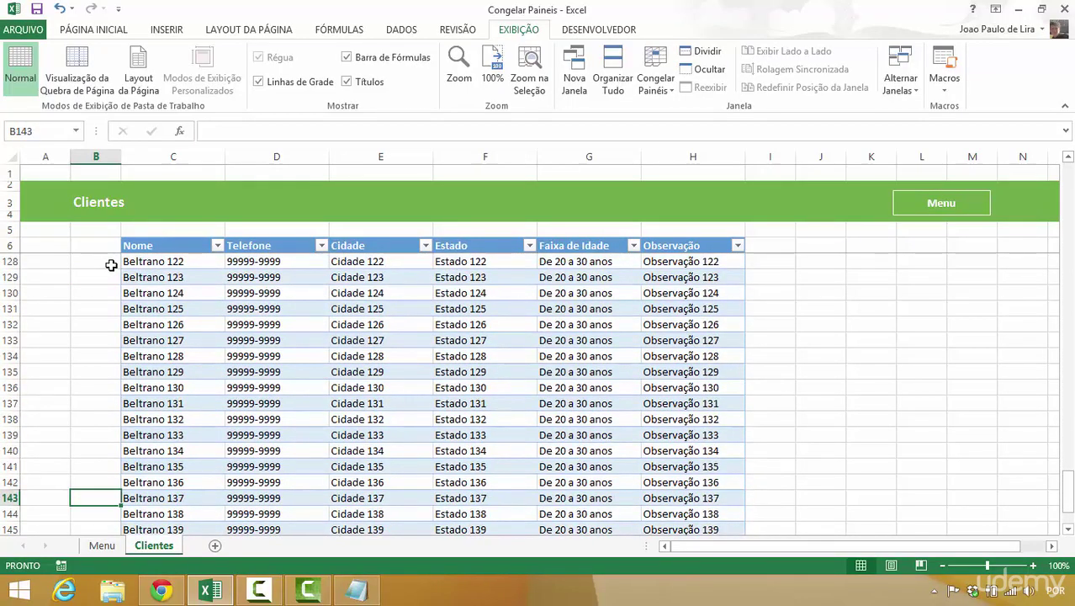
pyautogui.click(934, 206)
# - In the Nomes e Comentários workbook, select the Nome header G2 and bring up the Revisão tools
pyautogui.click(522, 245)
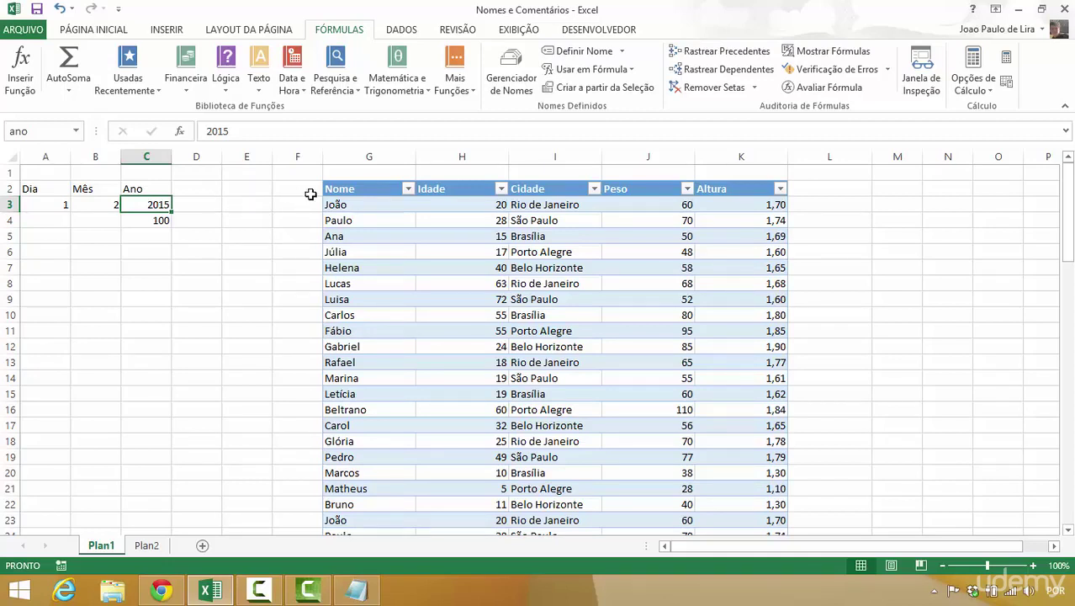
pyautogui.click(360, 189)
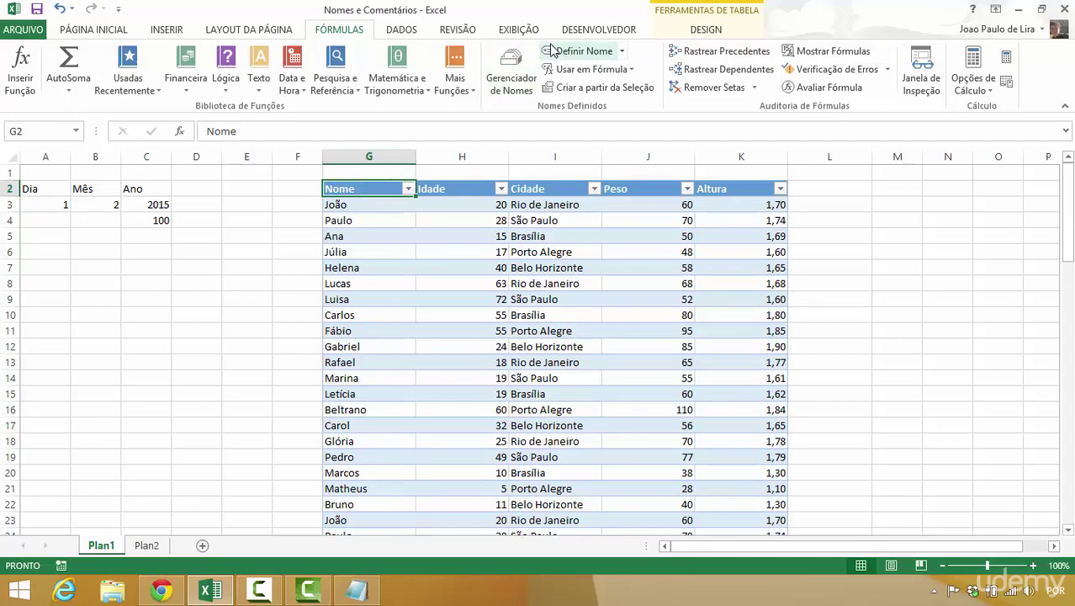
pyautogui.click(516, 32)
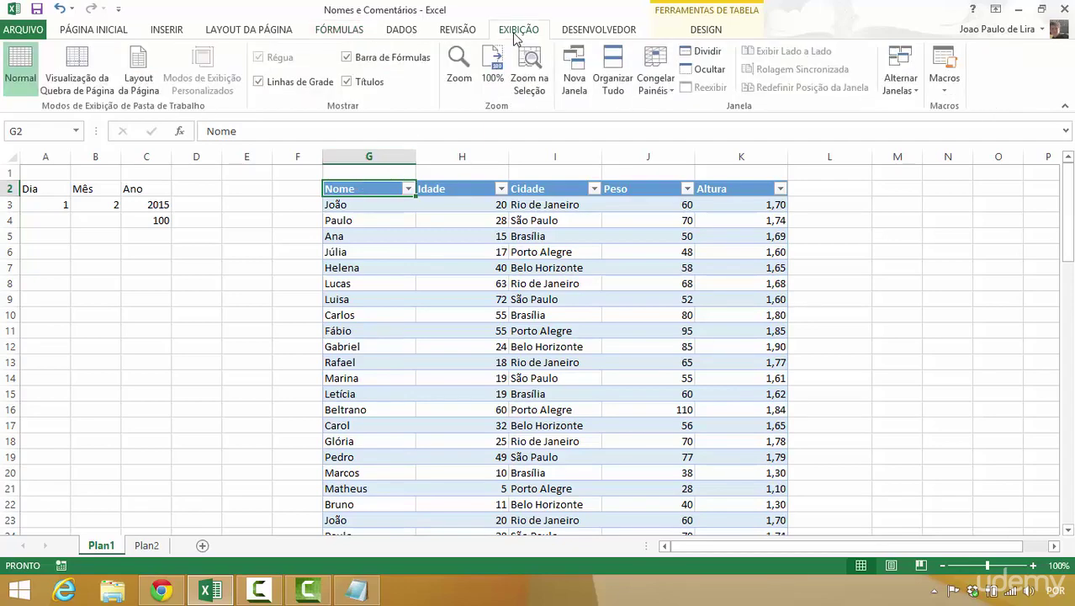
pyautogui.click(463, 33)
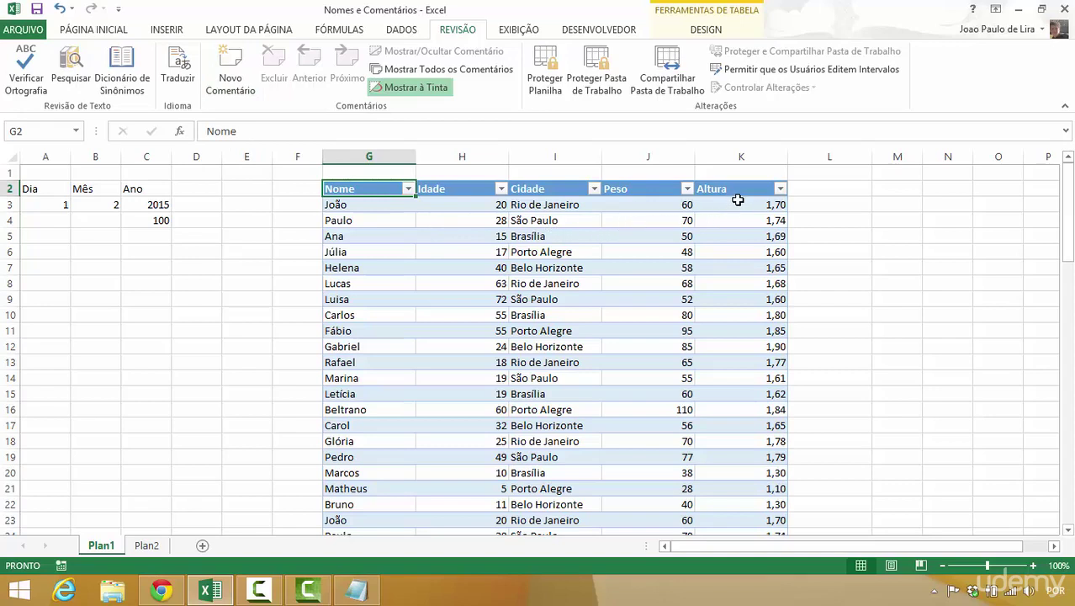
# - Comment G2 with 'Aqui devem ser cadastrados os nomes das pessoas que estão participando da pesquisa', enlarging the box
pyautogui.click(212, 97)
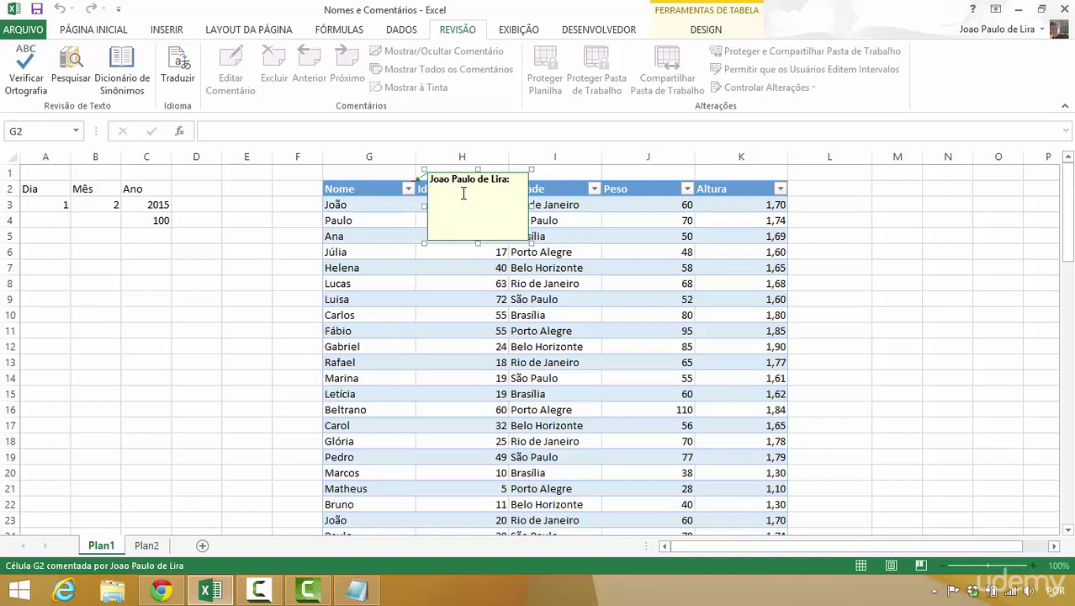
pyautogui.write('Aqui devem ser cadastrados os nomes das pessoas que estão par')
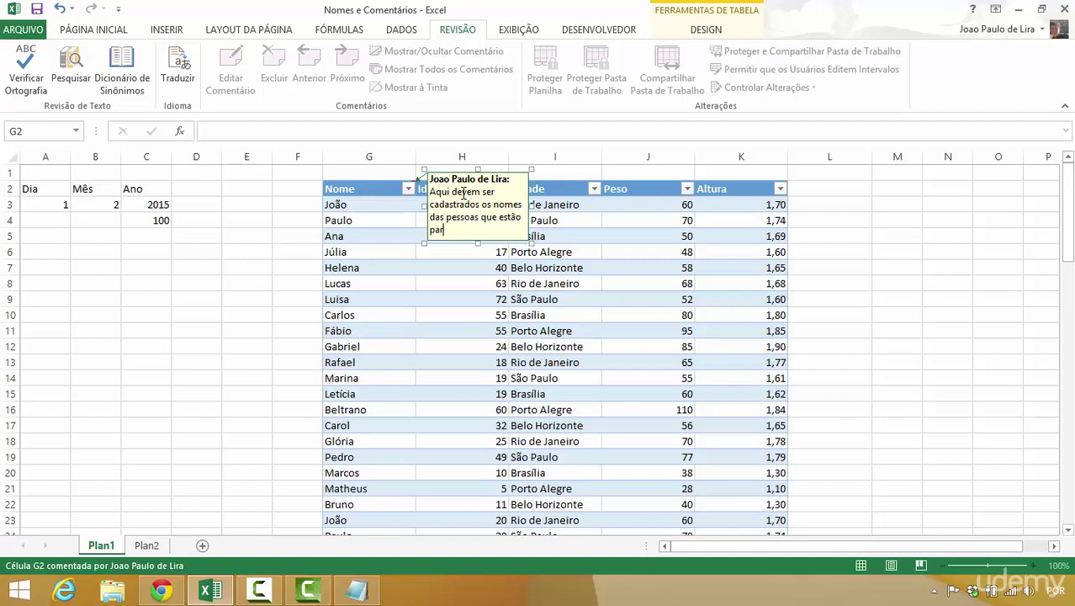
pyautogui.write('ticipando da ')
pyautogui.write('pesquisa')
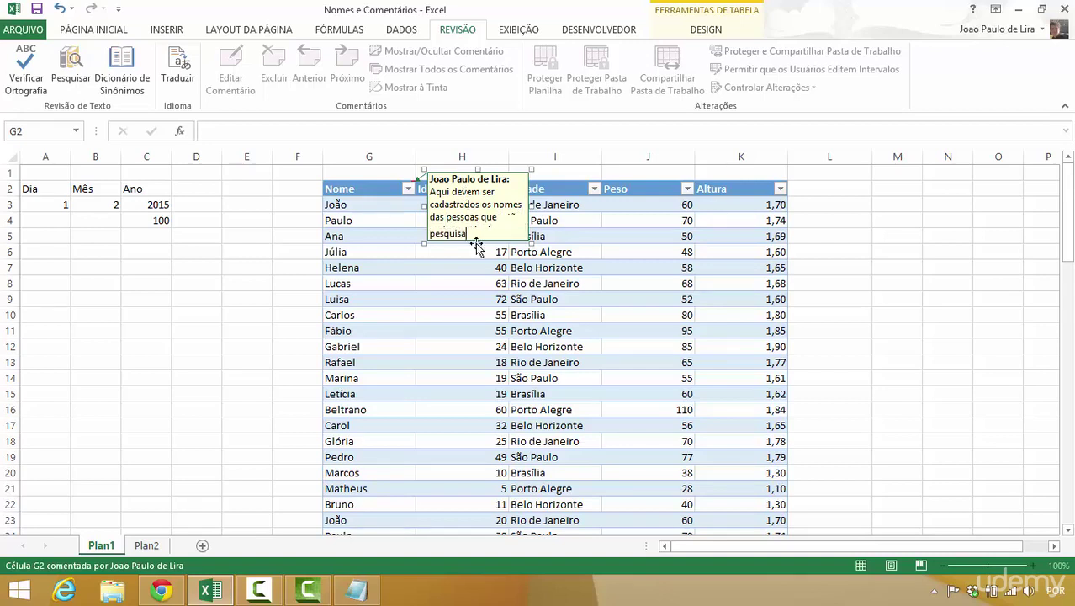
pyautogui.moveTo(532, 243); pyautogui.dragTo(886, 270)
# - Reopen G2's comment and inspect its alignment and fill/line formatting, closing without changes
pyautogui.click(848, 312)
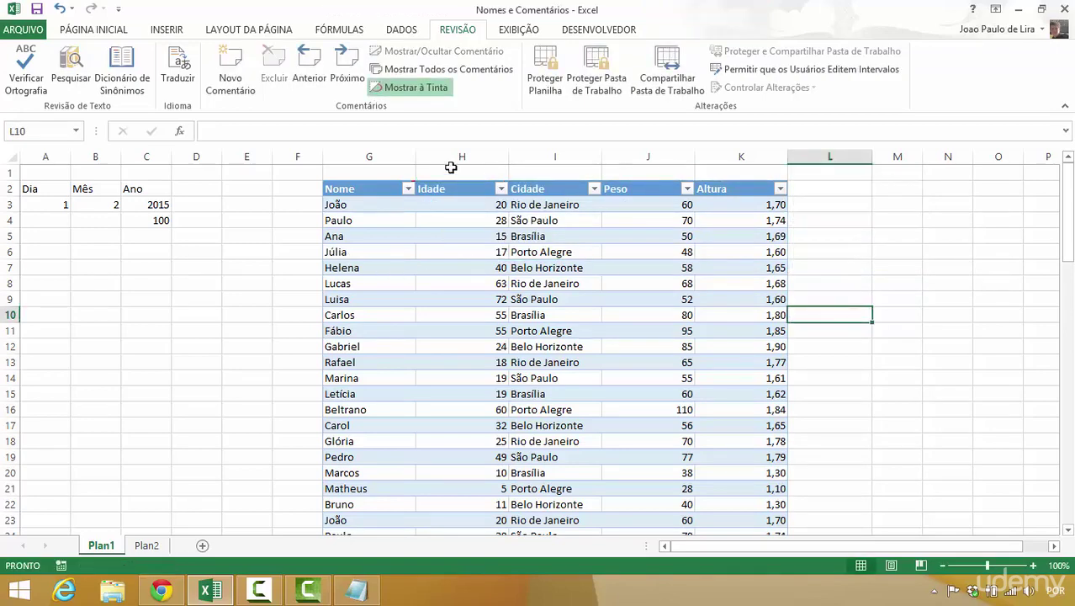
pyautogui.click(373, 190)
pyautogui.click(244, 93)
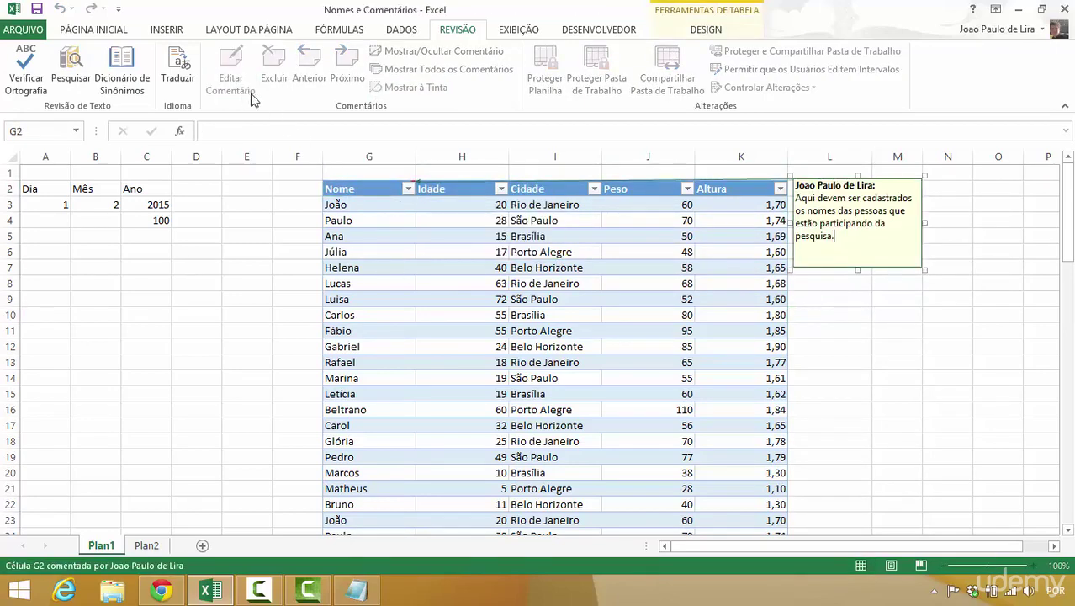
pyautogui.rightClick(886, 180)
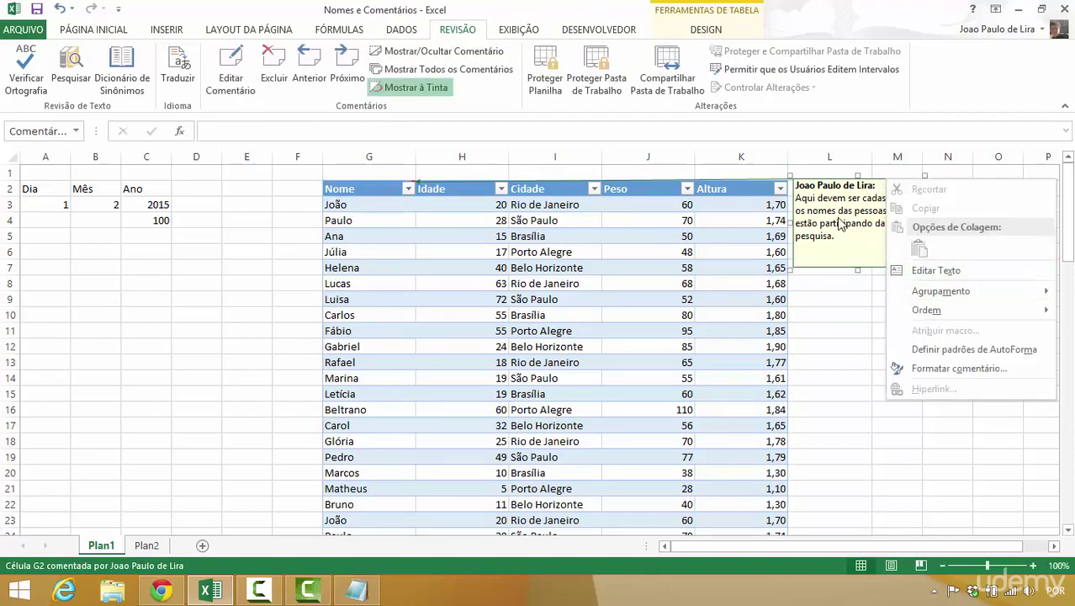
pyautogui.click(939, 370)
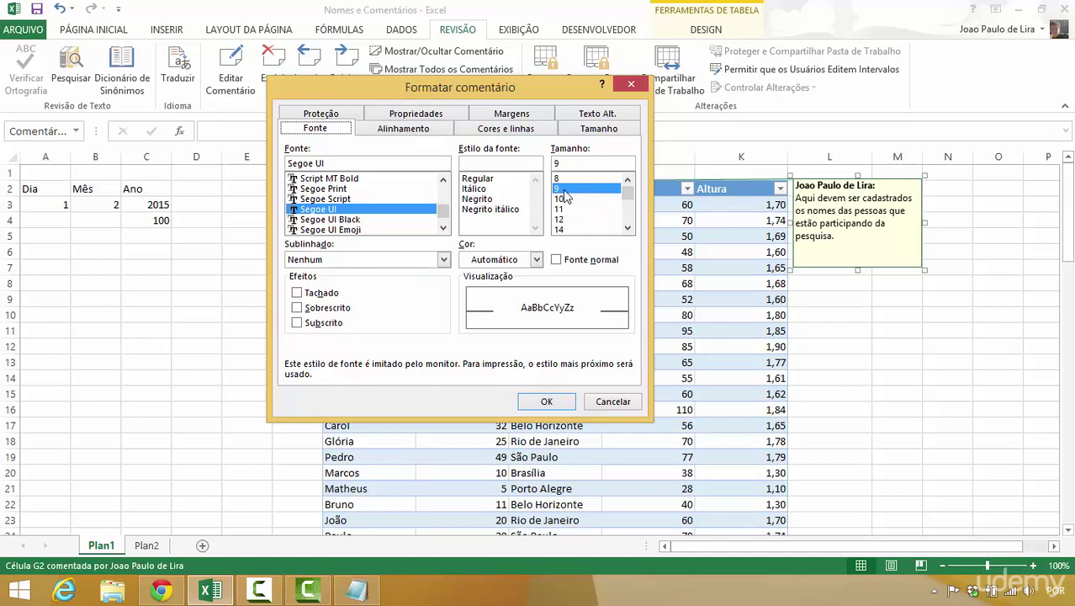
pyautogui.click(420, 134)
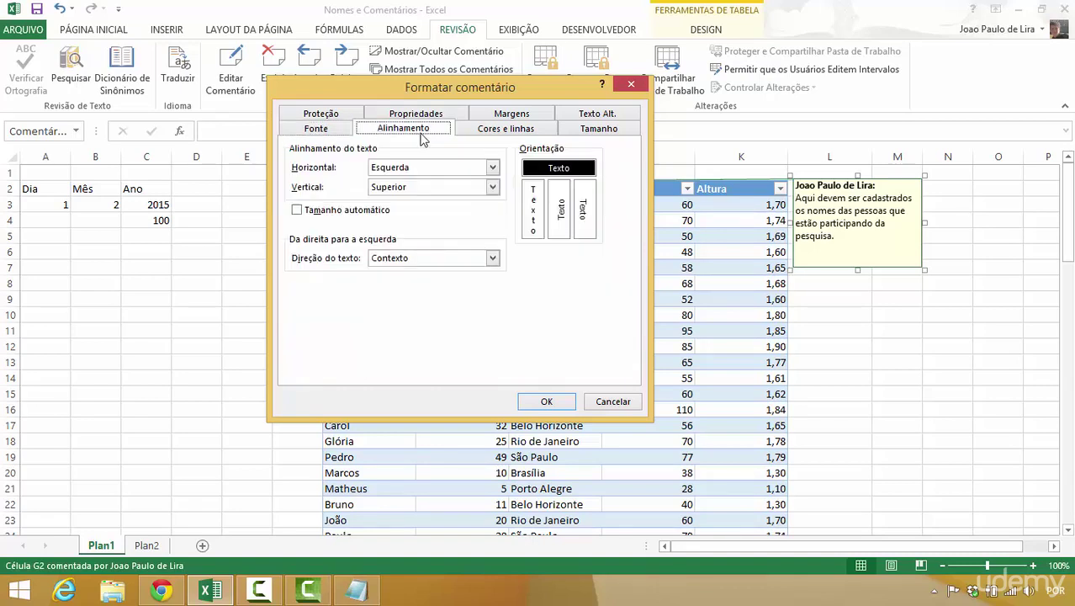
pyautogui.click(484, 134)
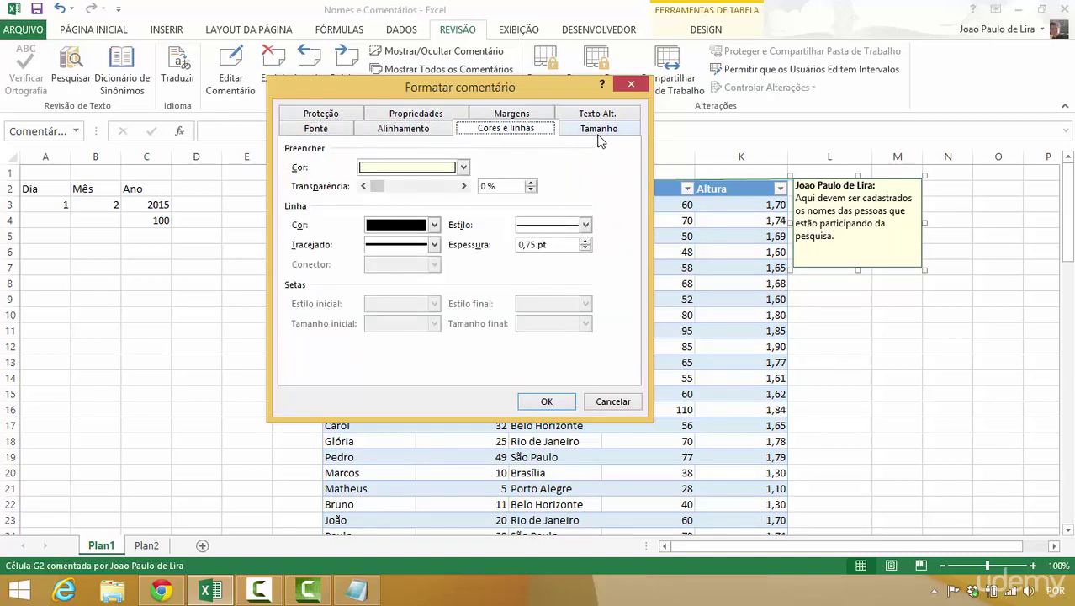
pyautogui.click(612, 402)
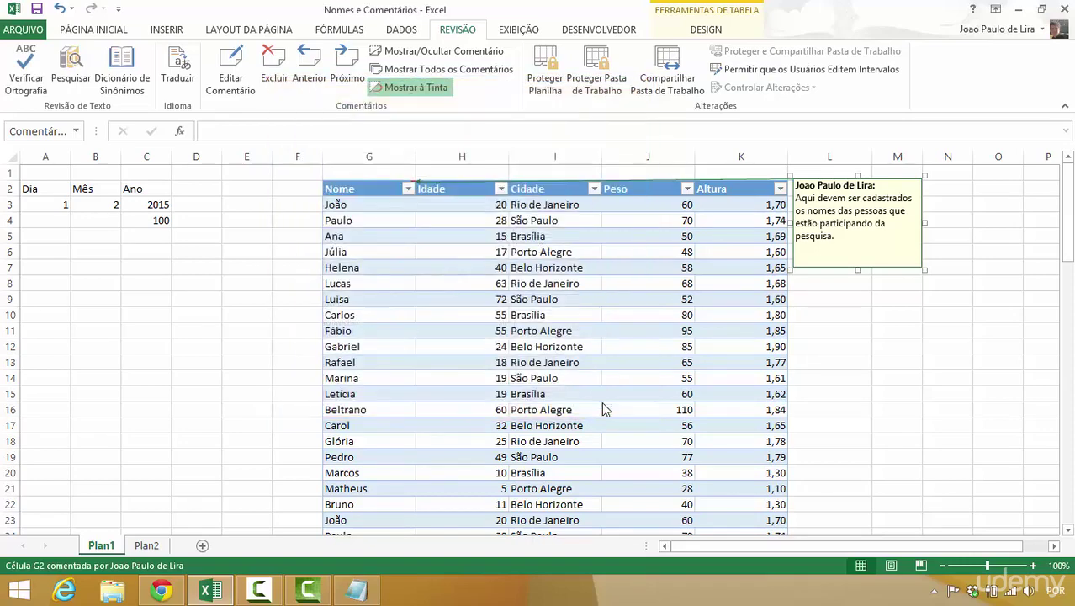
pyautogui.click(484, 253)
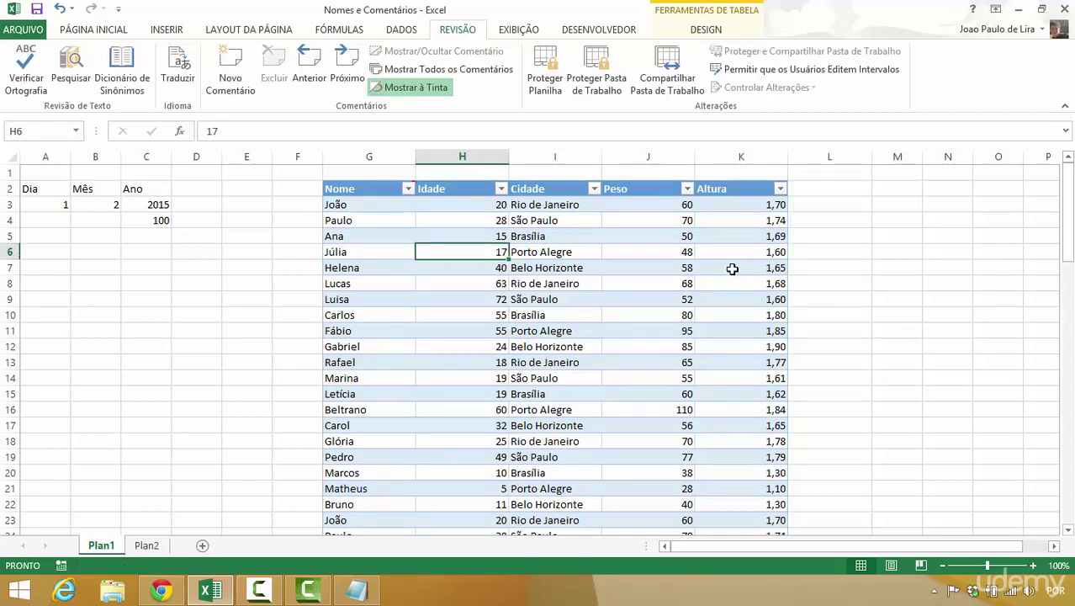
# - Below the table, enter 'Passe o cursor na célula para ler o comentário' in C82
pyautogui.moveTo(1071, 235); pyautogui.dragTo(1067, 513)
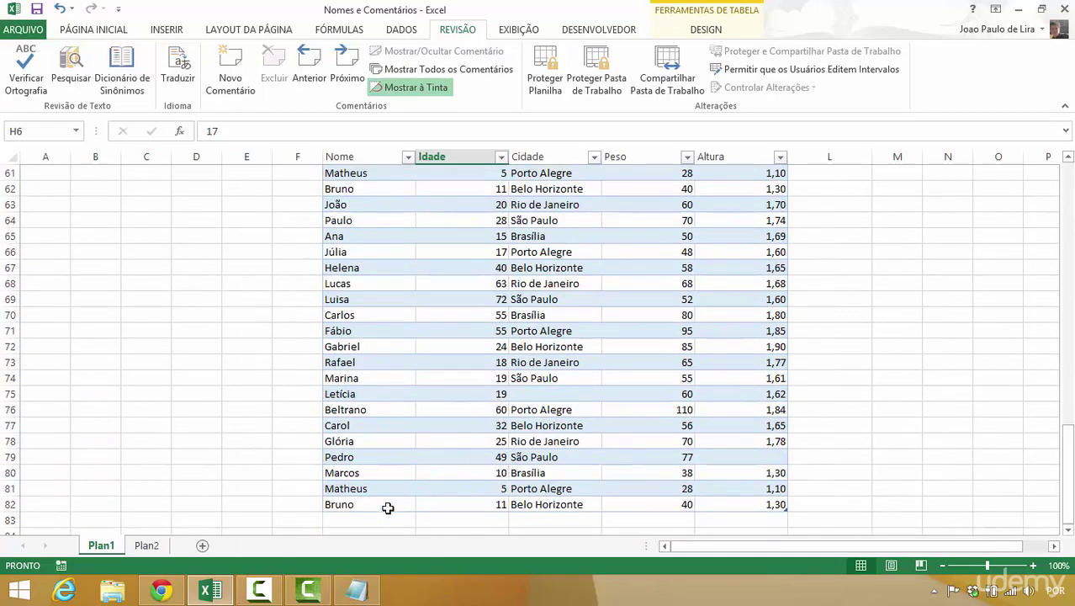
pyautogui.click(359, 526)
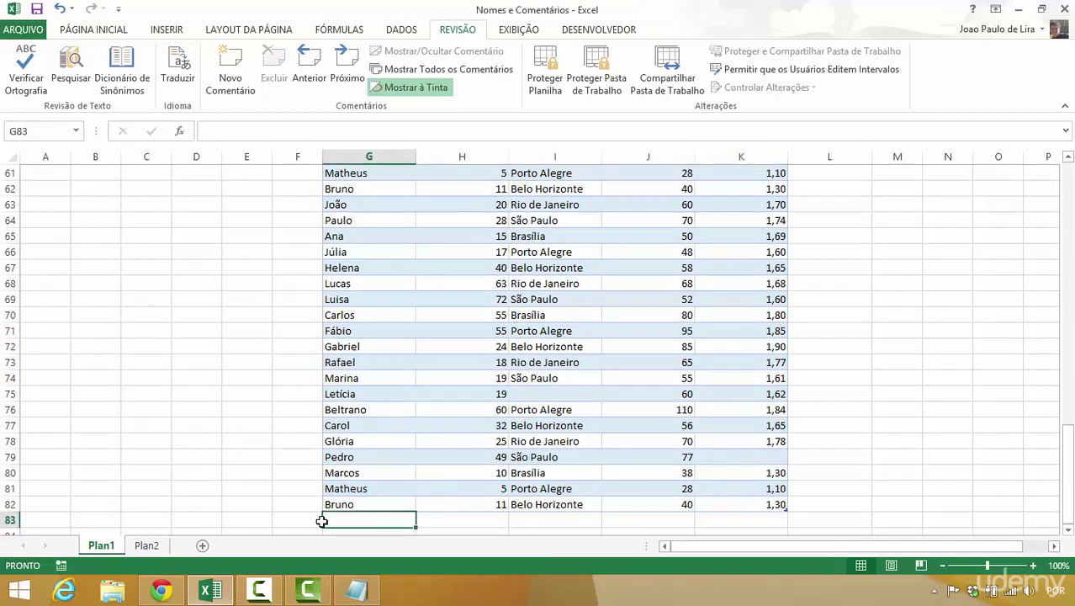
pyautogui.click(251, 505)
pyautogui.press('Left')
pyautogui.press('Left')
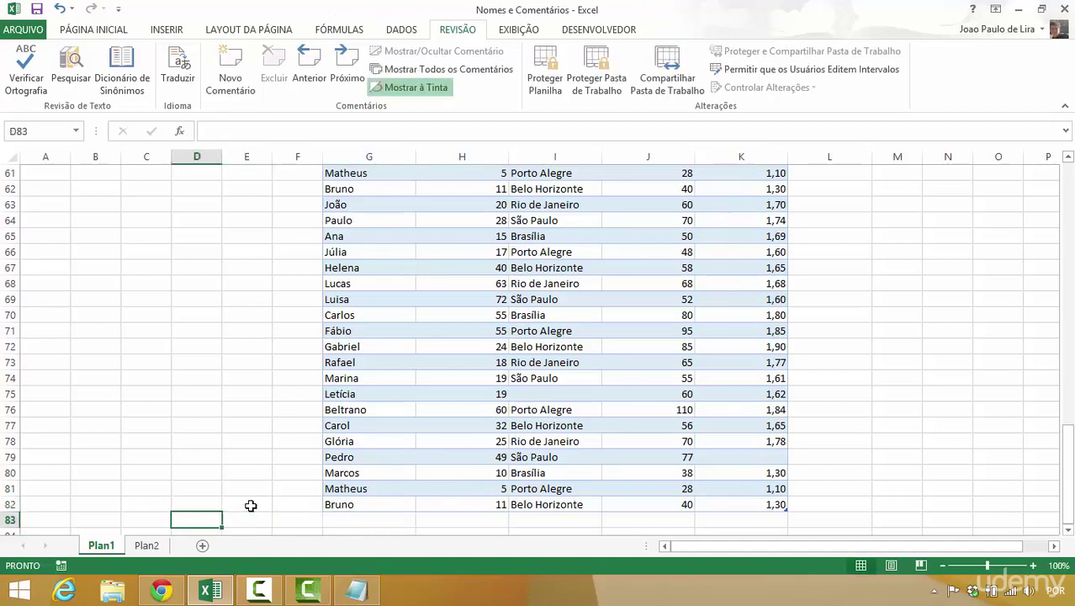
pyautogui.write('Passe o')
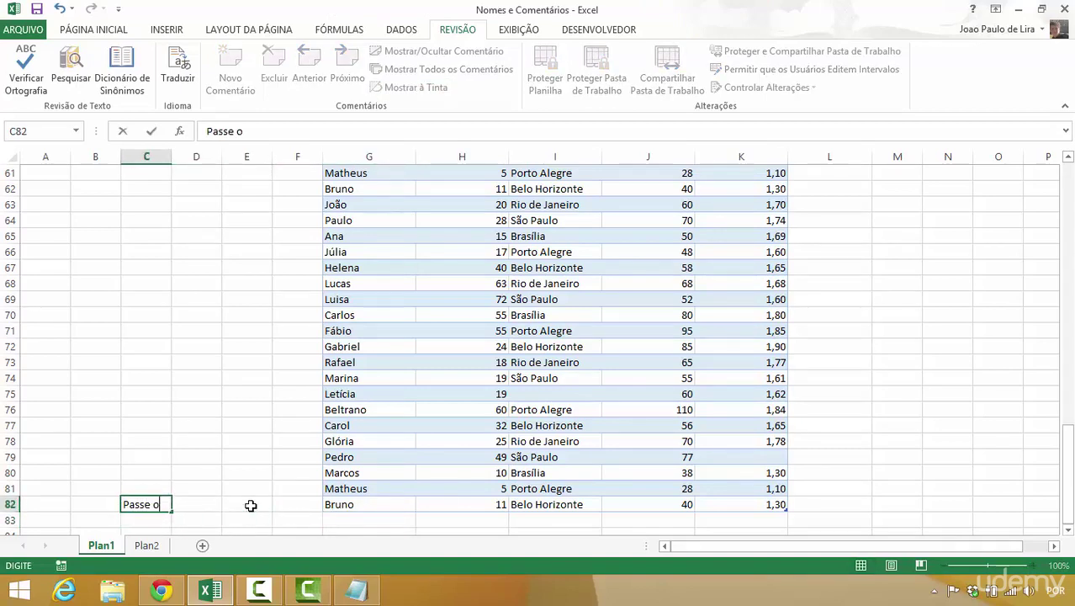
pyautogui.write(' cursos na célul')
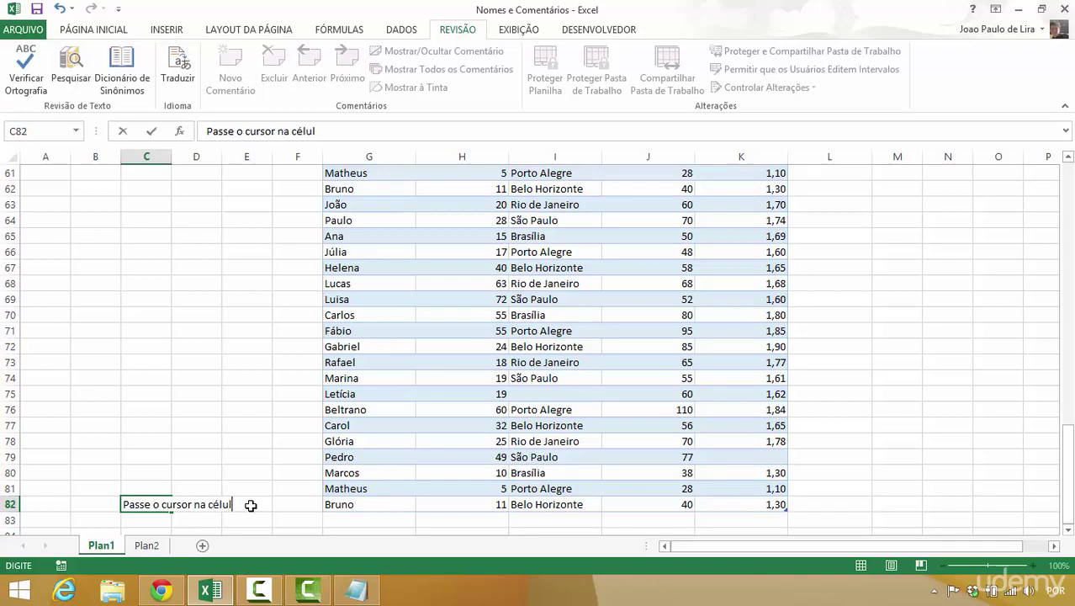
pyautogui.write('a para ler o co')
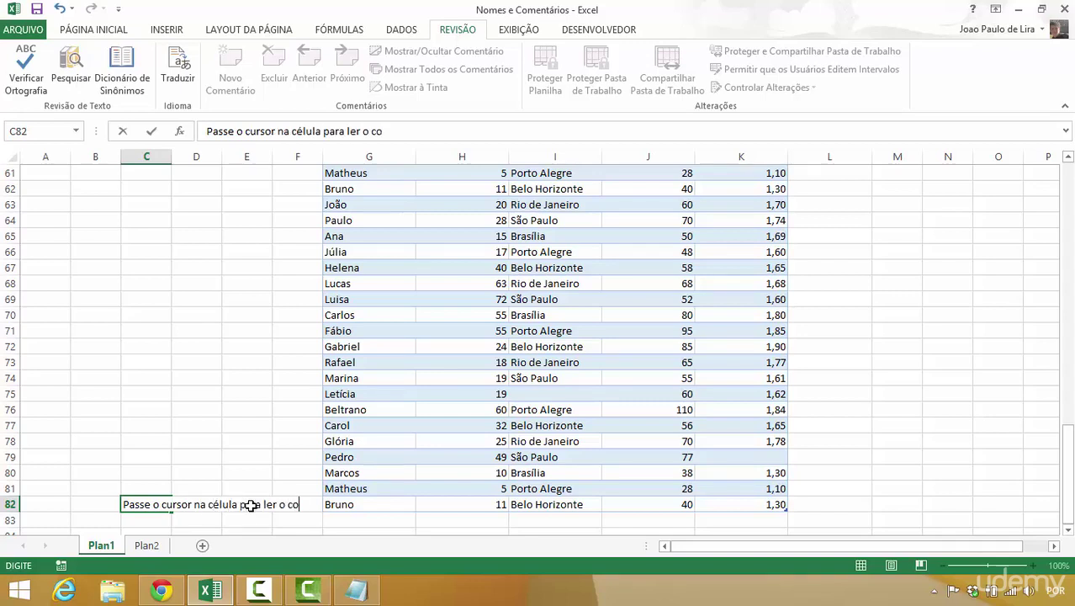
pyautogui.write('ment')
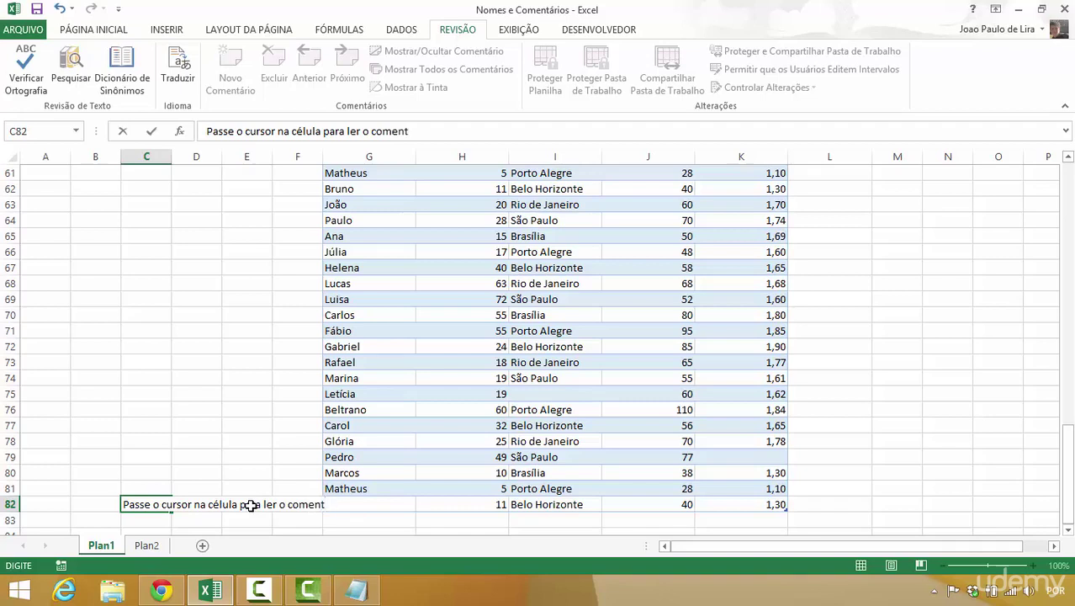
pyautogui.write('ário')
pyautogui.press('Return')
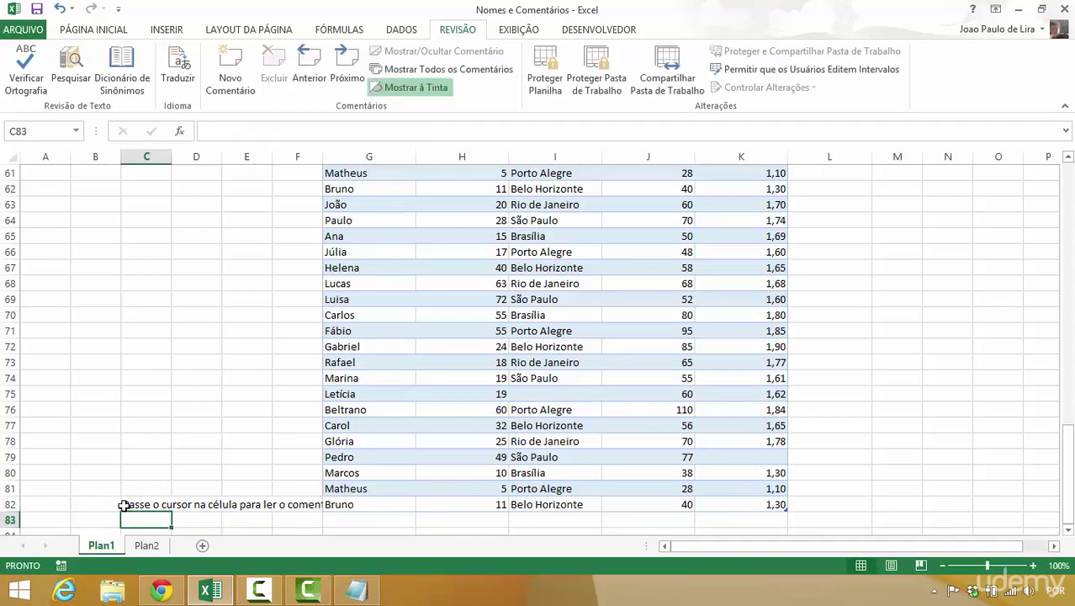
# - Move the hint to A82 and merge and centre it across A82:E82
pyautogui.click(123, 505)
pyautogui.moveTo(130, 512)
pyautogui.mouseDown()
pyautogui.moveTo(50, 517)
pyautogui.moveTo(53, 505)
pyautogui.moveTo(271, 496)
pyautogui.moveTo(260, 498)
pyautogui.mouseUp()
pyautogui.click(118, 30)
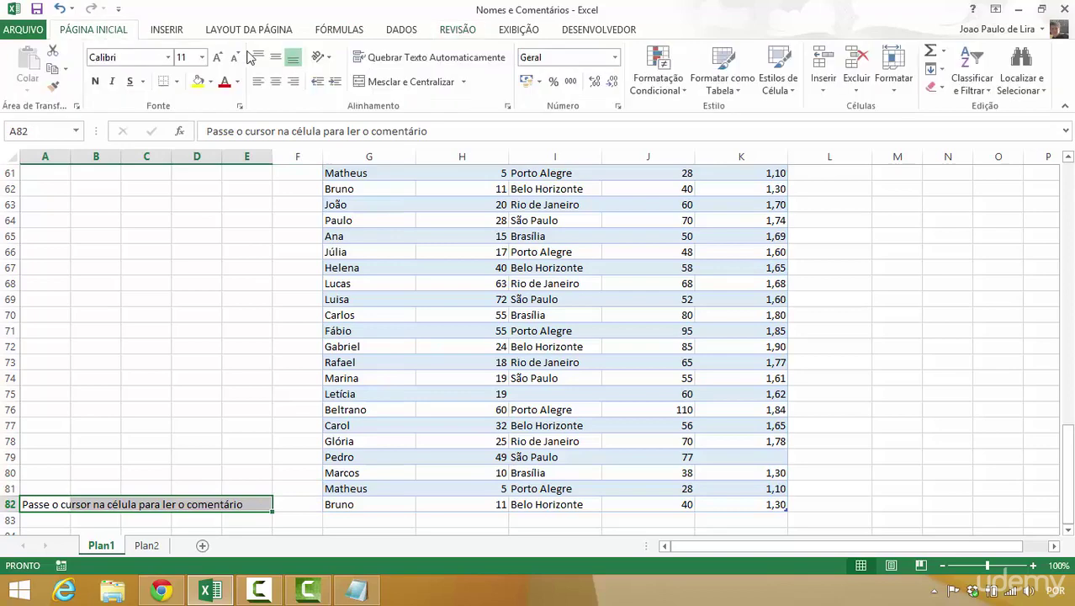
pyautogui.click(424, 83)
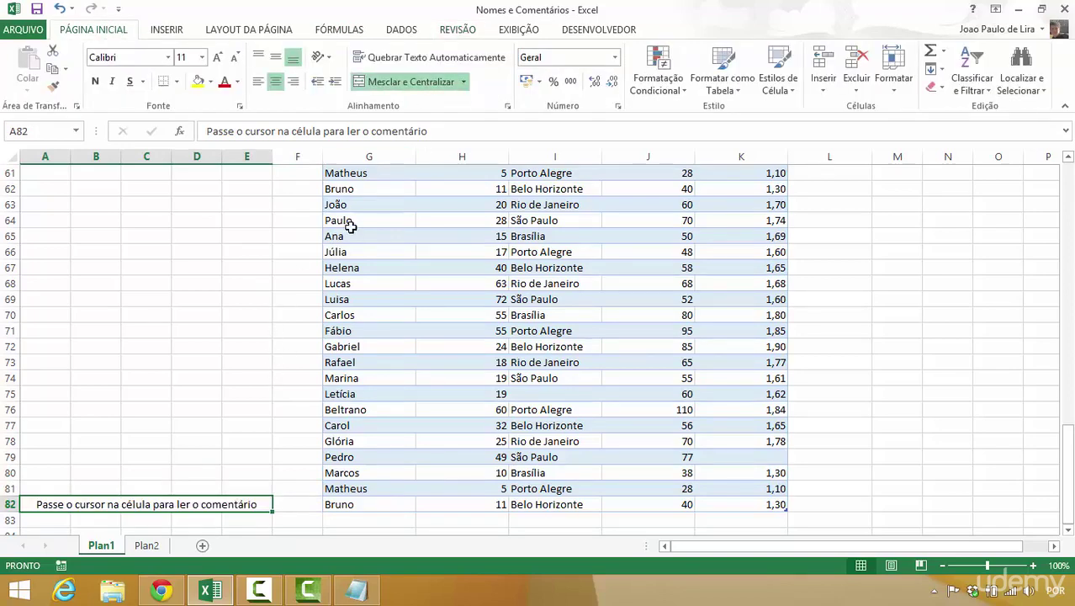
pyautogui.click(458, 32)
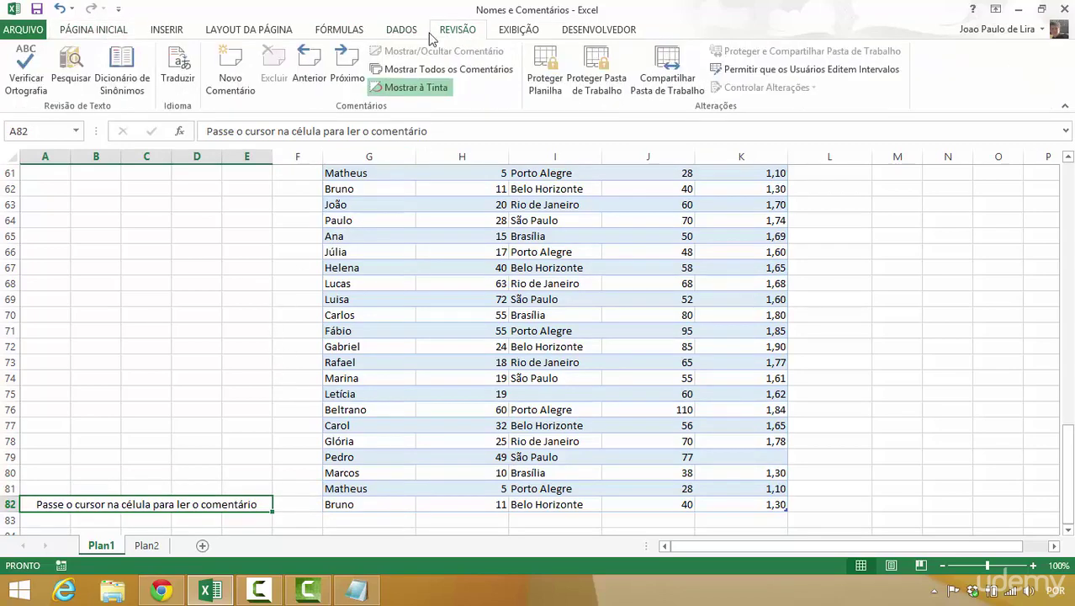
# - Comment A82 explaining new entries start in the first row below the table, then widen the comment box
pyautogui.click(230, 74)
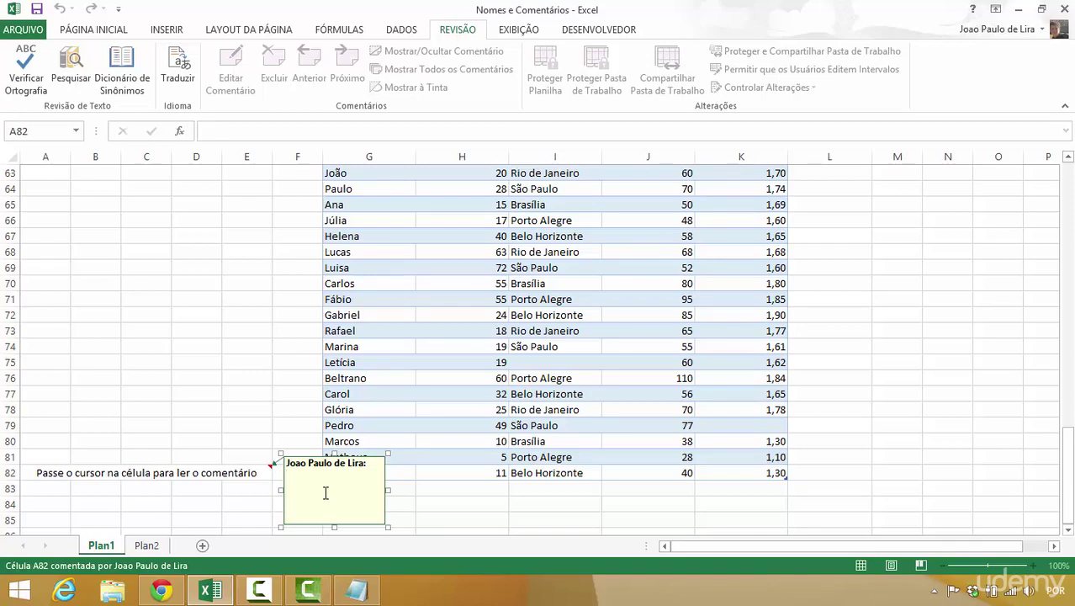
pyautogui.write('Para in')
pyautogui.write('serir um nov')
pyautogui.write('o valo')
pyautogui.write('r na tabe')
pyautogui.write('la, basta come')
pyautogui.write('çar a cadast')
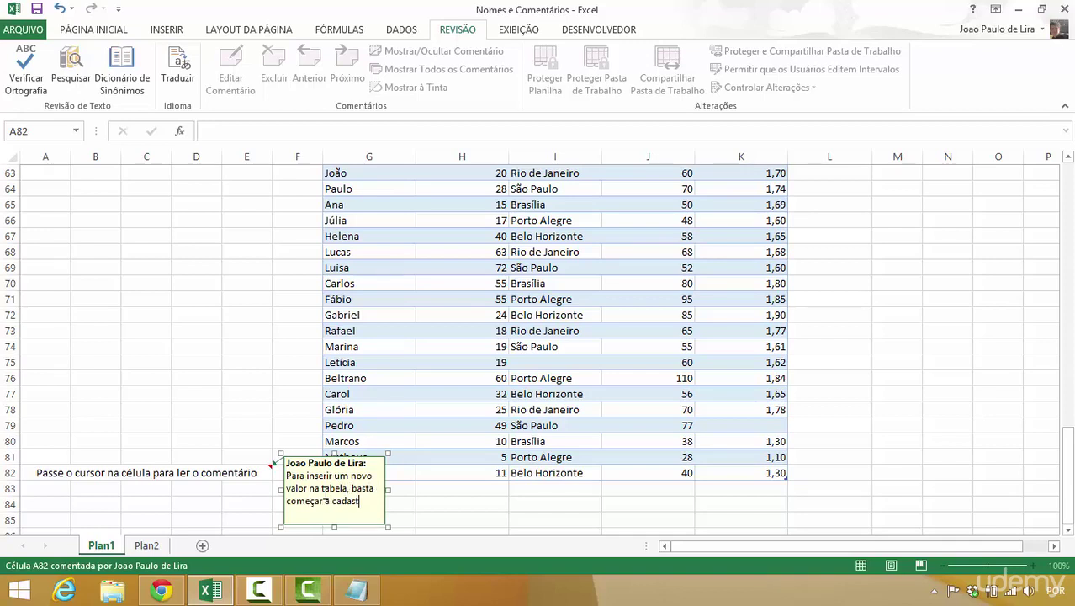
pyautogui.write('rar as informac')
pyautogui.write('ões da p')
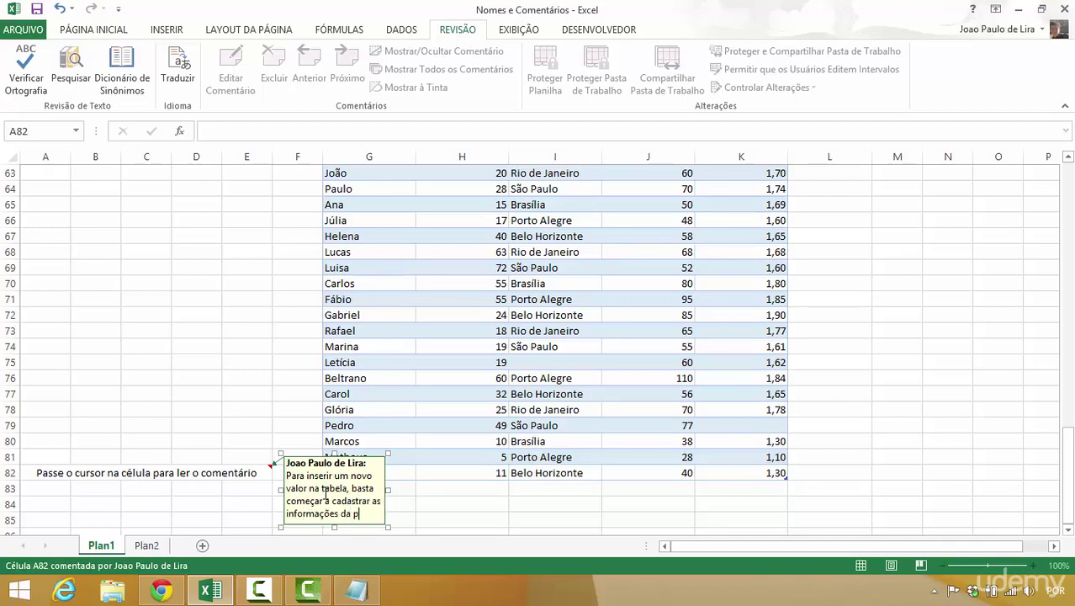
pyautogui.write('essoa')
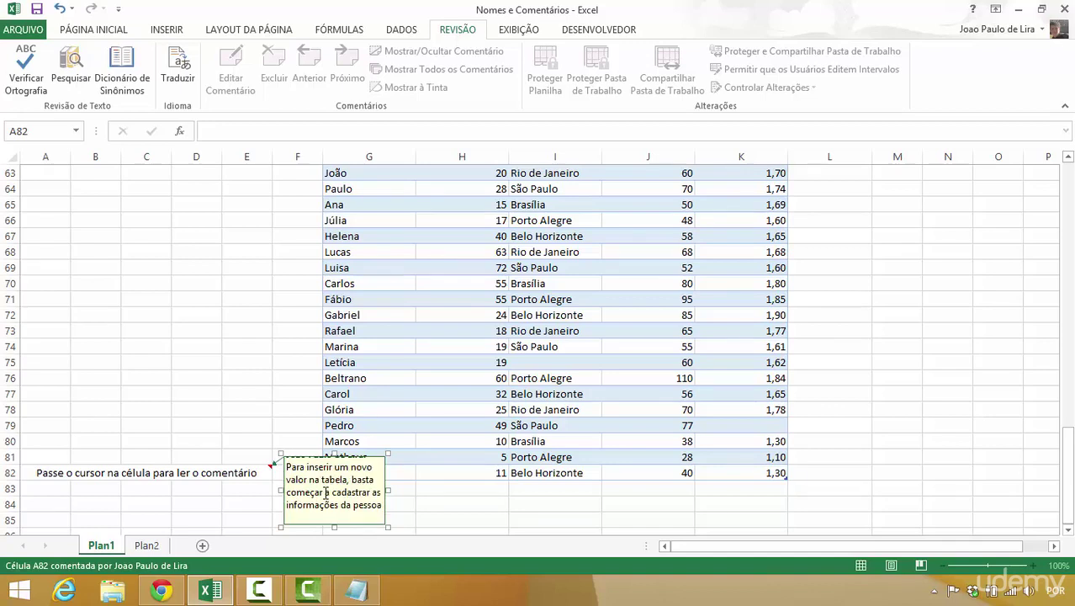
pyautogui.write(' primeira linha abaixo da tabela')
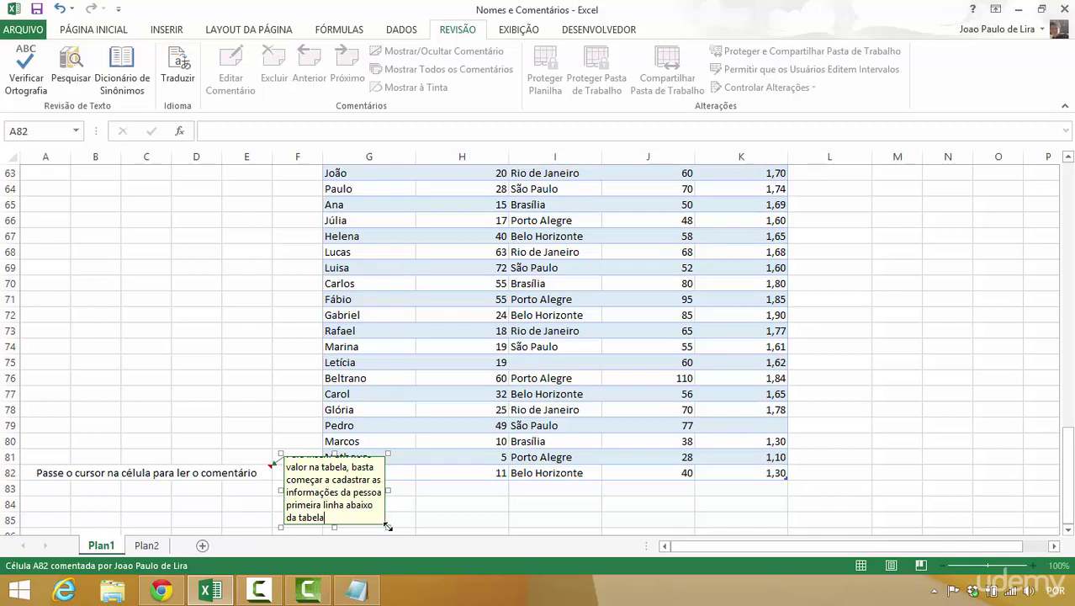
pyautogui.moveTo(389, 493); pyautogui.dragTo(482, 488)
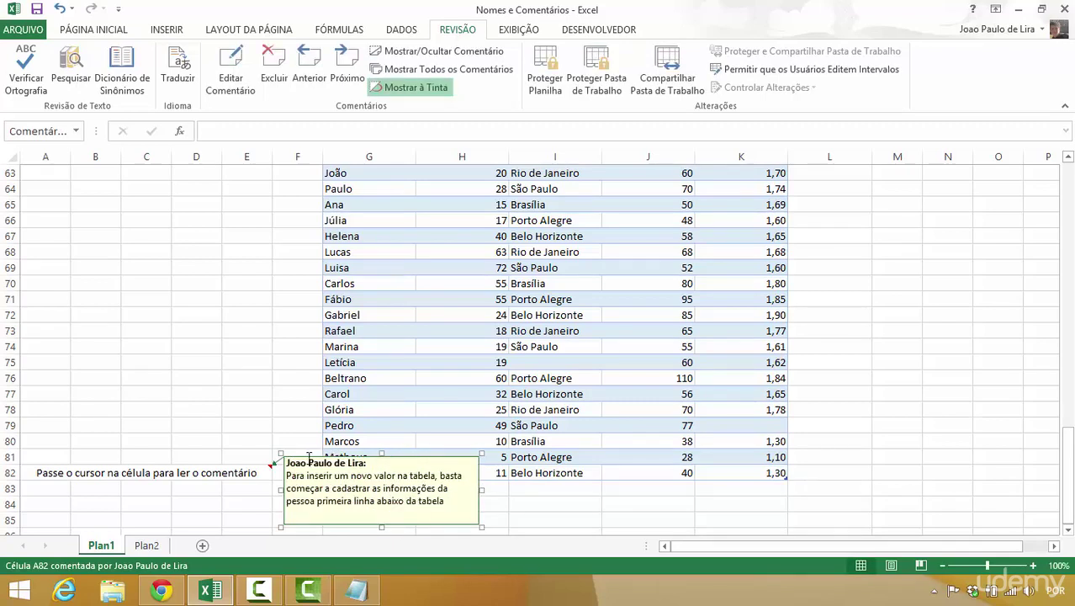
# - Close the A82 comment editor and scroll back up to the top of the table
pyautogui.click(267, 428)
pyautogui.moveTo(250, 476)
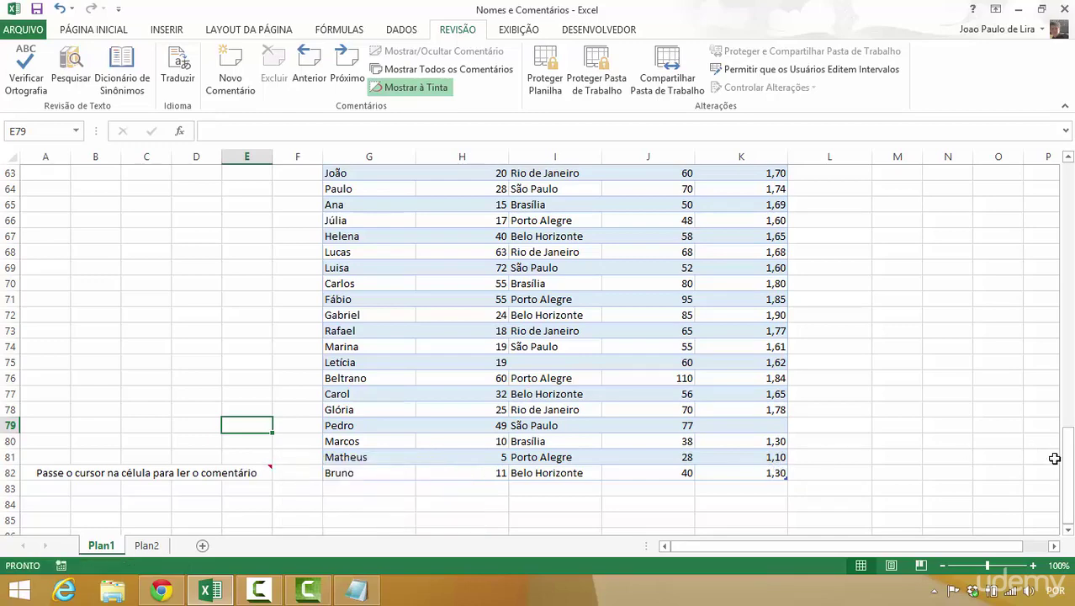
pyautogui.moveTo(1068, 467); pyautogui.dragTo(1070, 196)
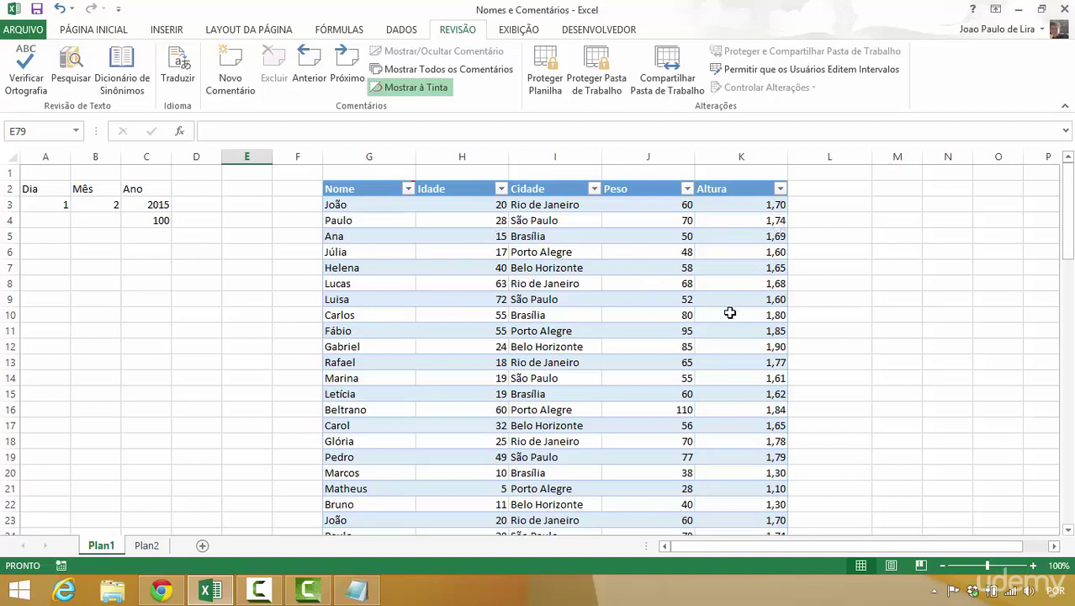
# - Enter 'Observação' in L11 and the column header 'Observações' in L2
pyautogui.click(806, 334)
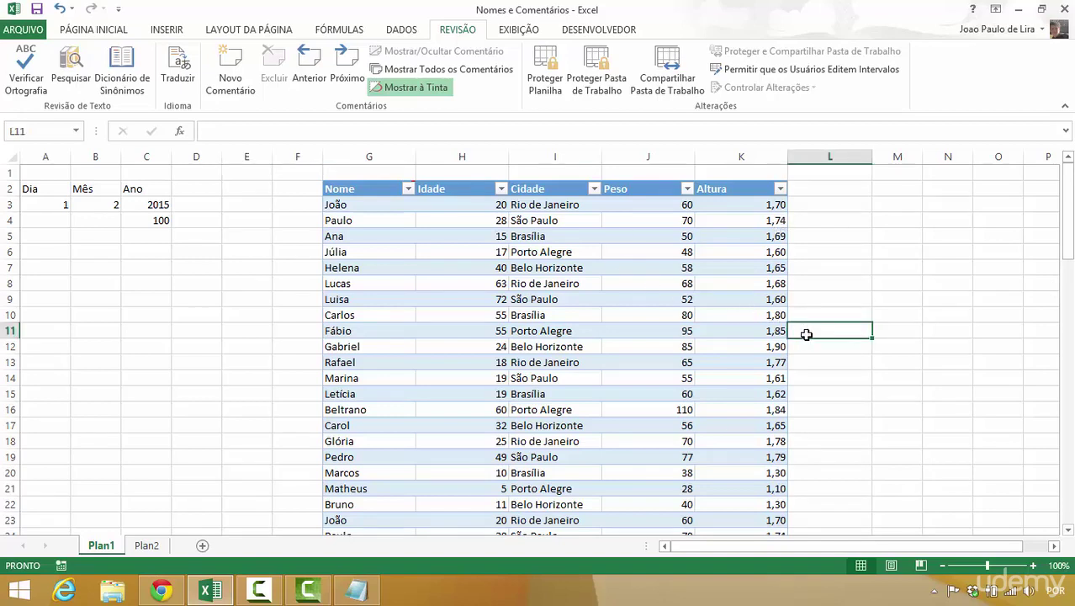
pyautogui.write('Observação')
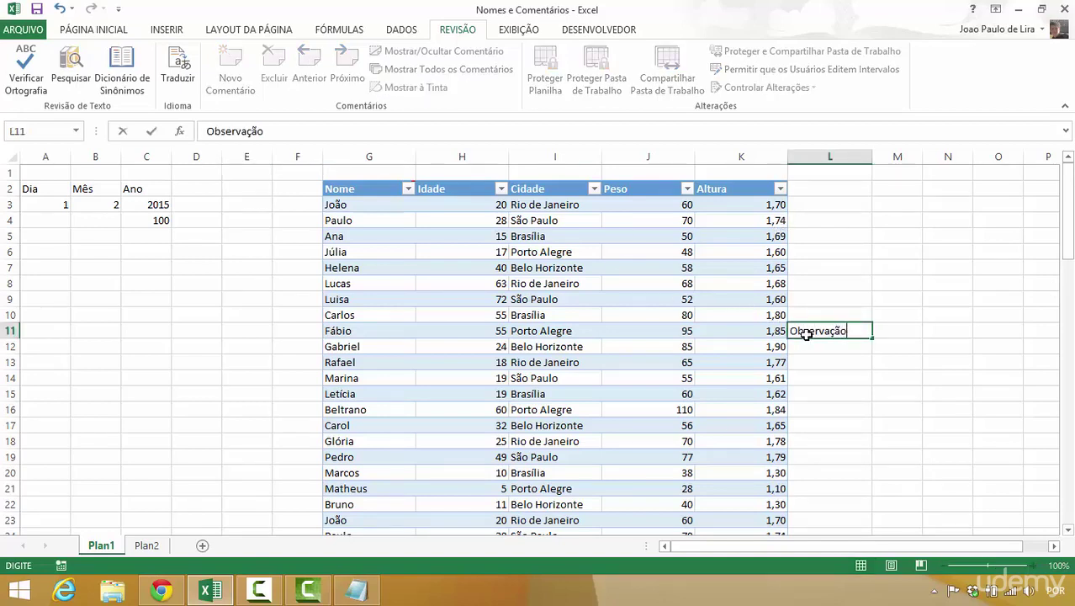
pyautogui.press('Return')
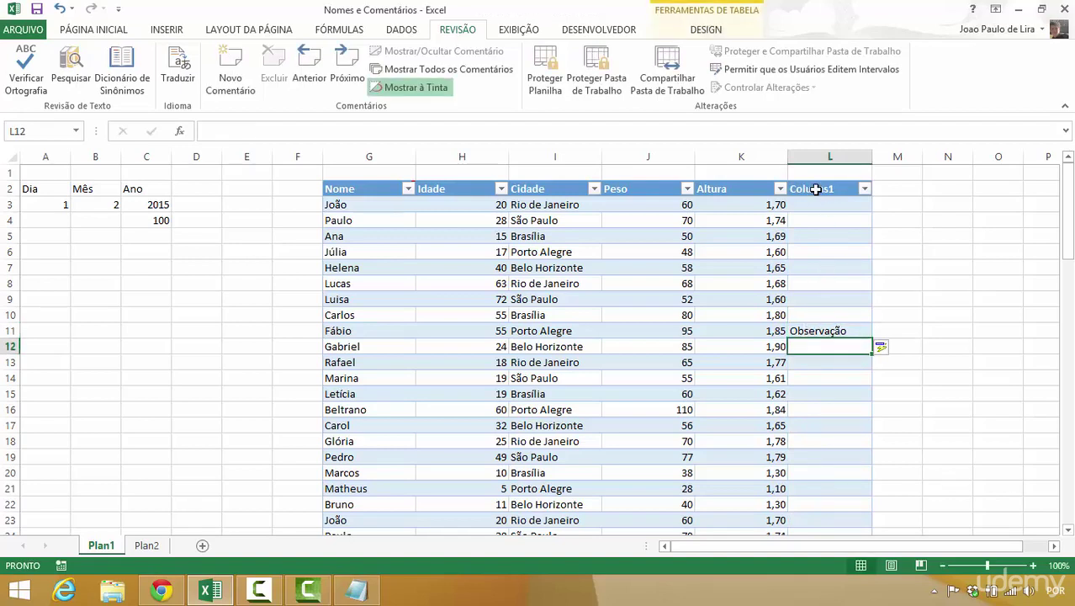
pyautogui.click(815, 189)
pyautogui.write('Obs')
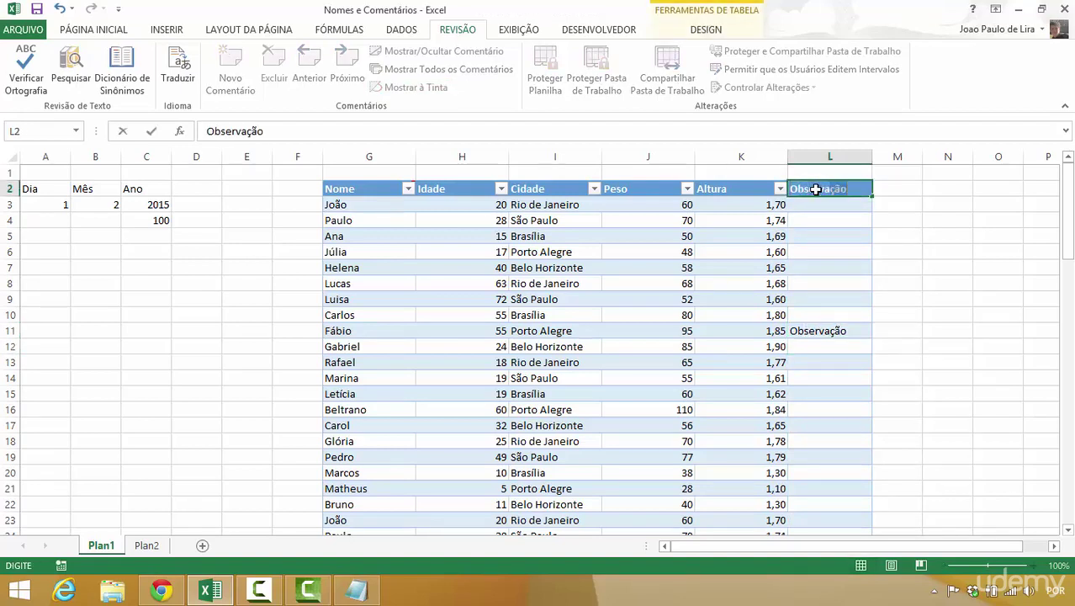
pyautogui.write('ervações')
pyautogui.press('Return')
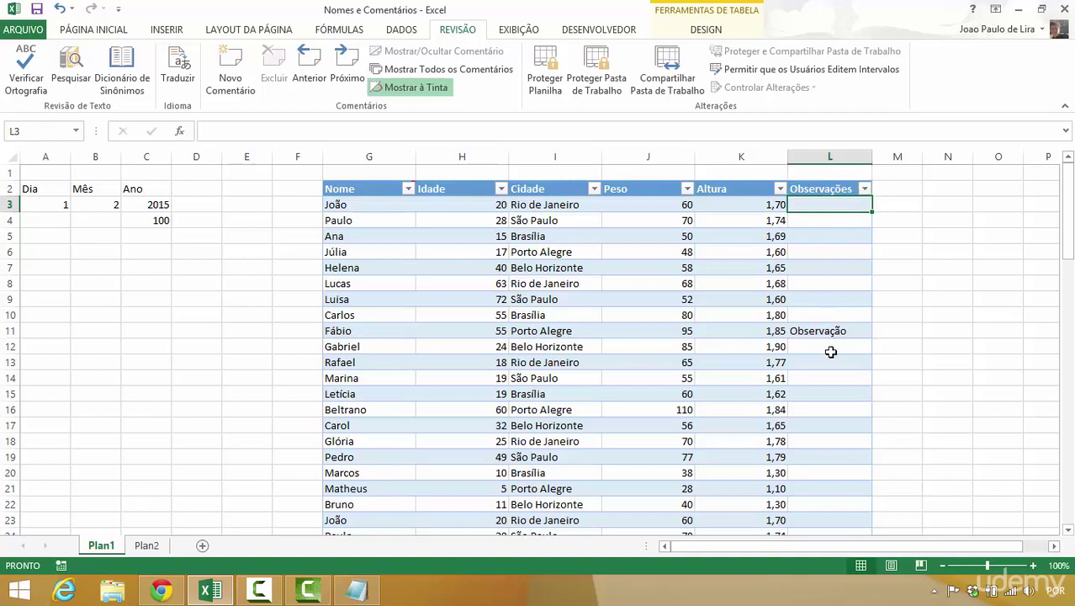
# - Add the comment 'Essa foi a última linha que analisei' to cell L11 and check it
pyautogui.click(829, 334)
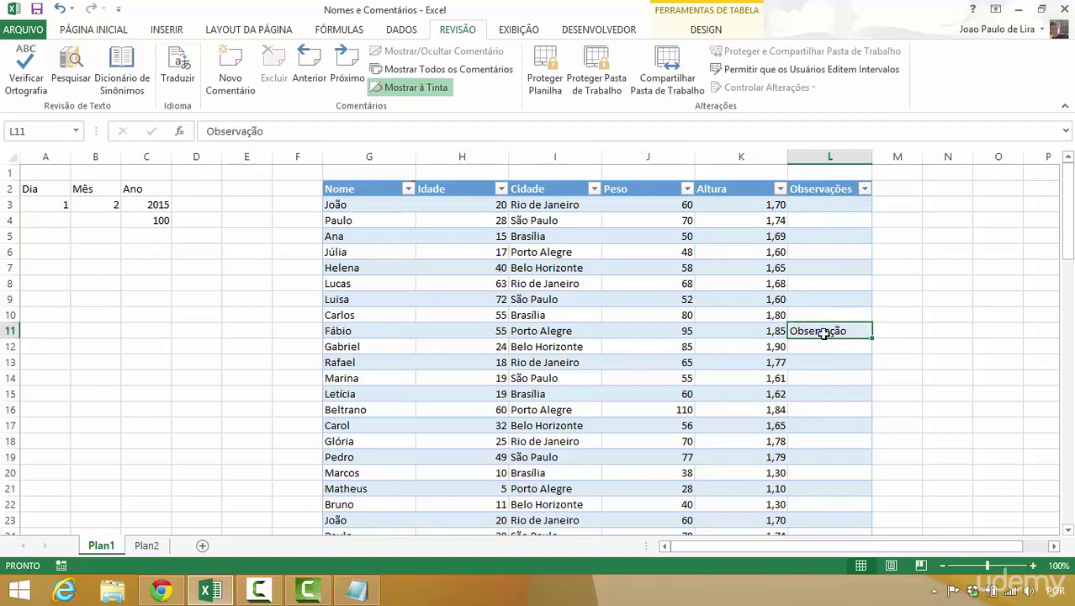
pyautogui.rightClick(823, 333)
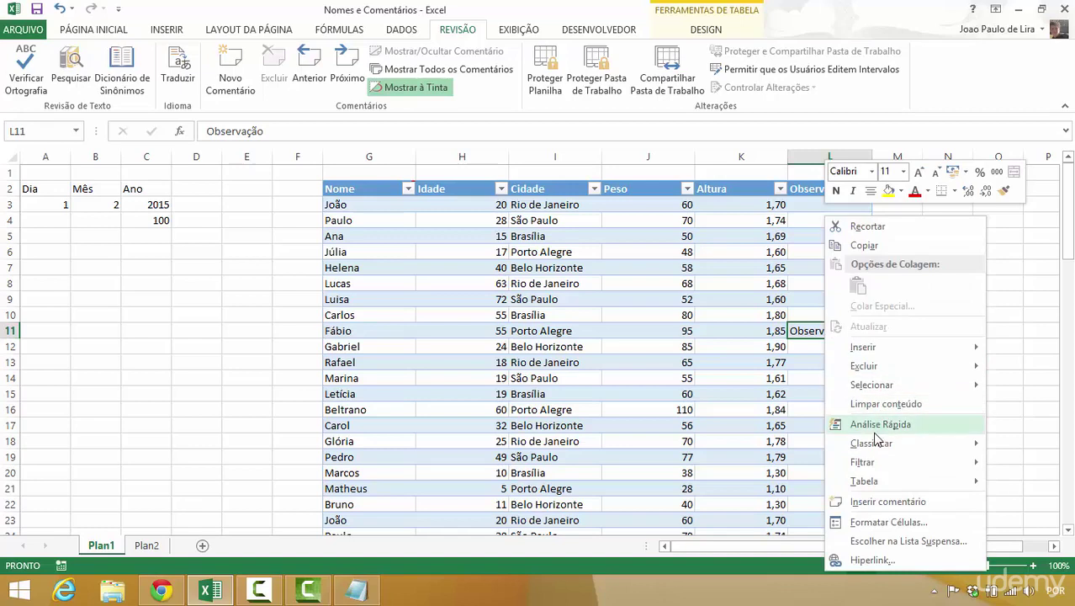
pyautogui.click(863, 503)
pyautogui.write('E')
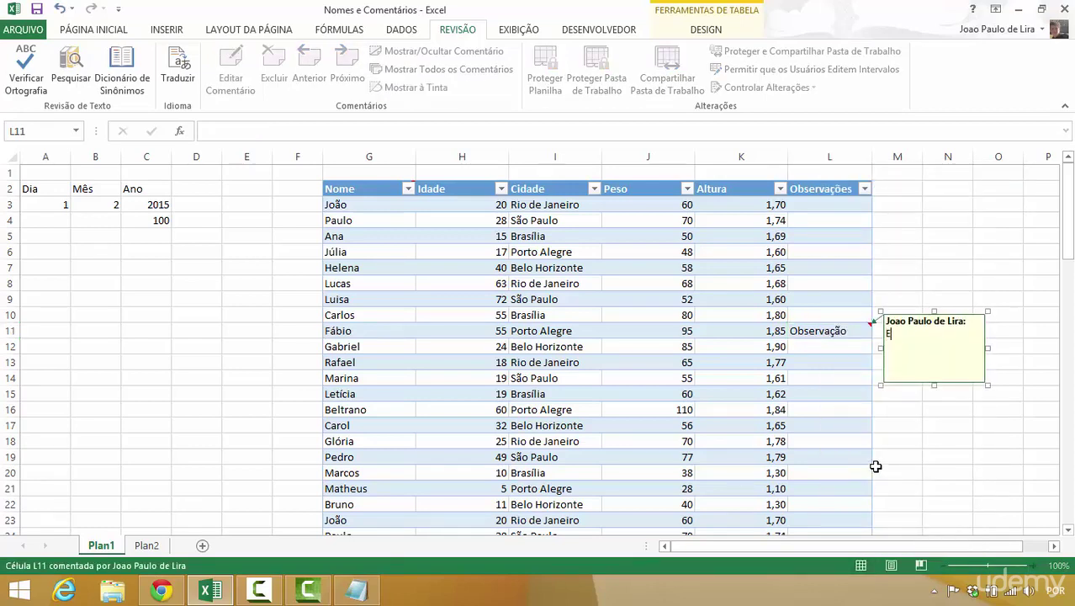
pyautogui.write('ssa foi a última linha que ')
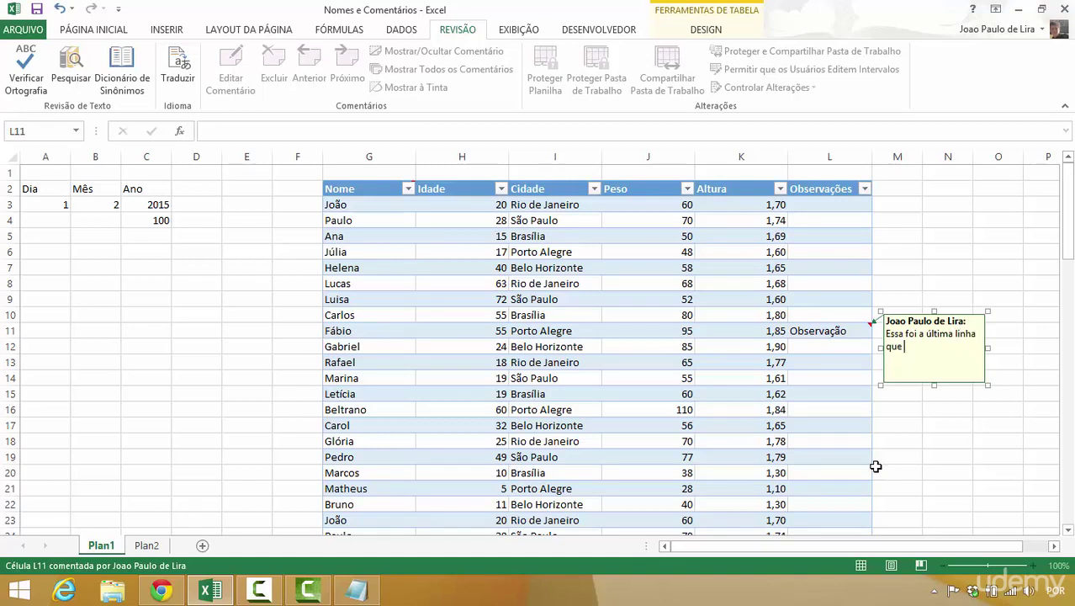
pyautogui.write('analisei')
pyautogui.click(838, 408)
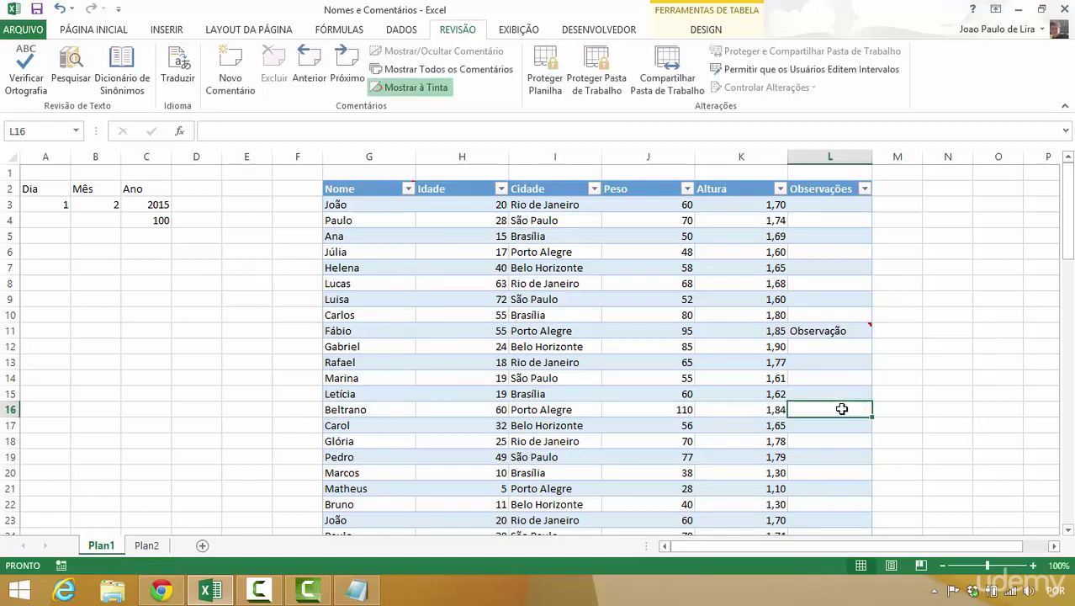
pyautogui.click(830, 330)
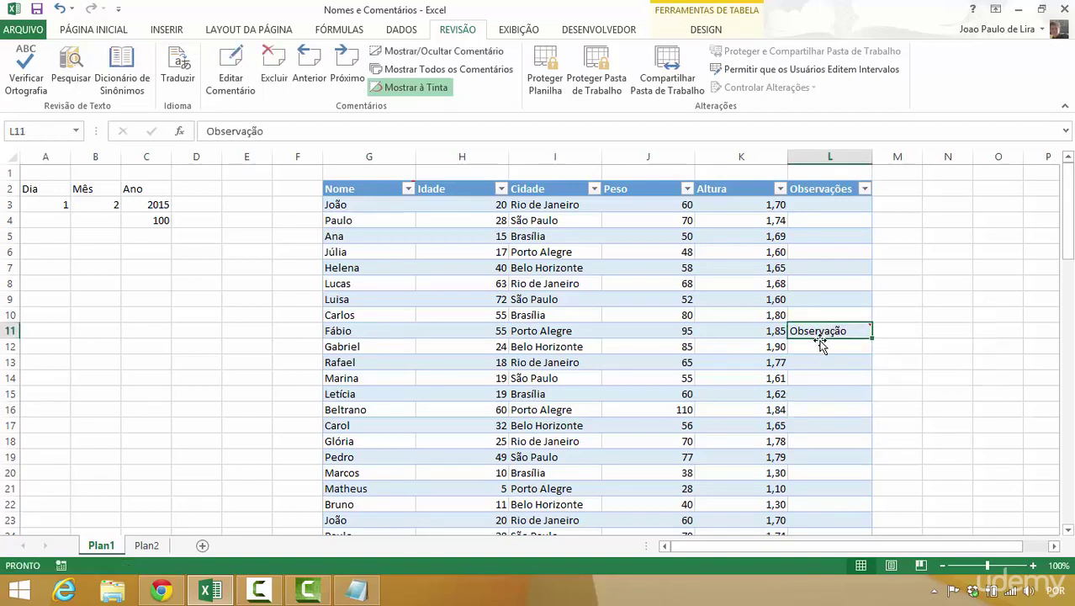
pyautogui.click(806, 344)
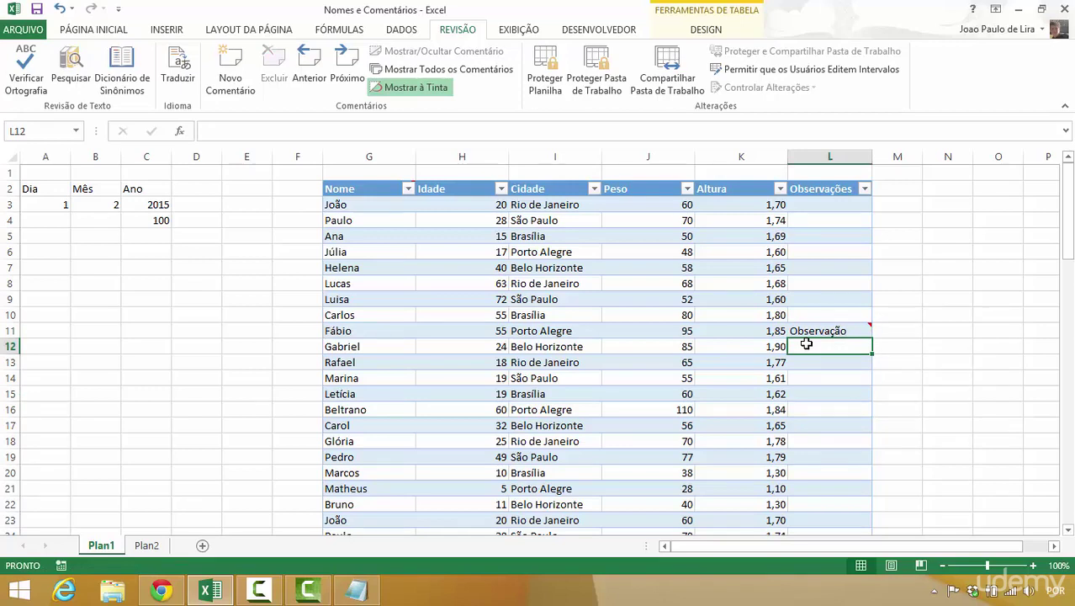
# - Show all of the sheet's comments at once, look them over, then hide them again
pyautogui.click(477, 77)
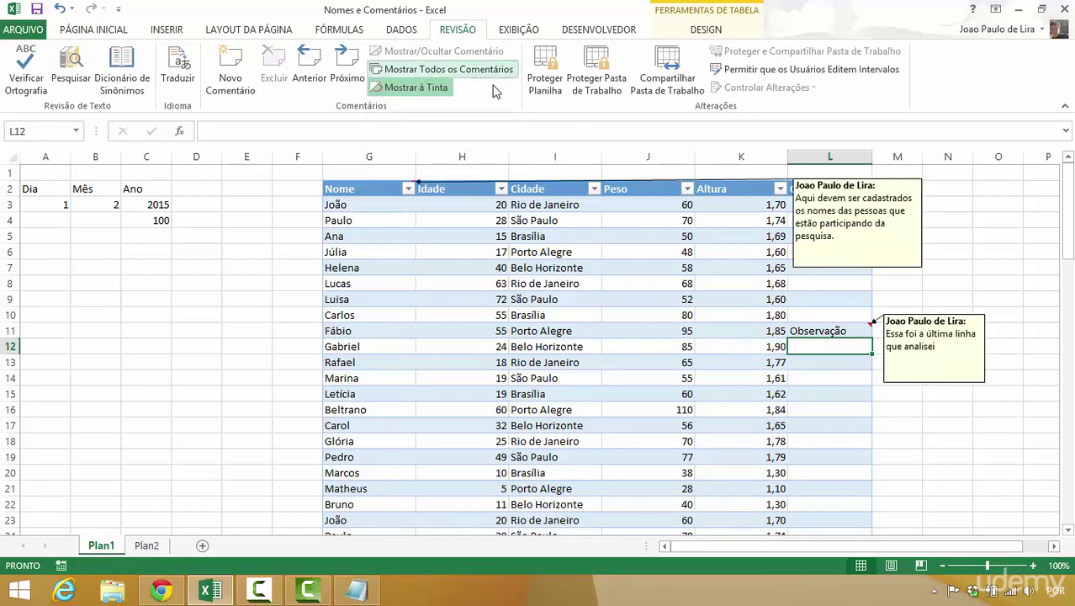
pyautogui.moveTo(1066, 256); pyautogui.dragTo(1066, 202)
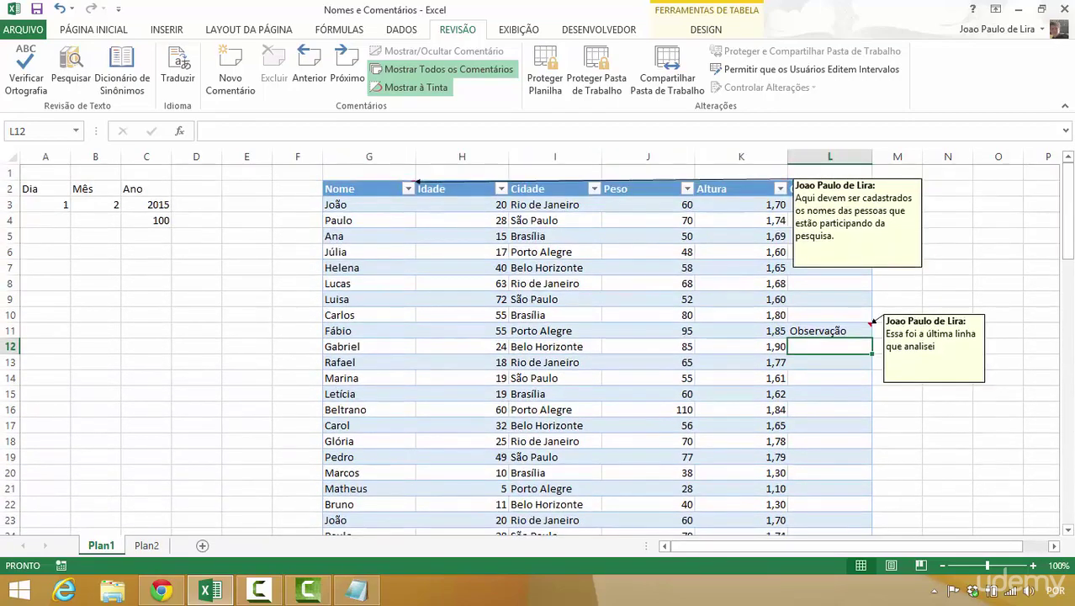
pyautogui.click(430, 68)
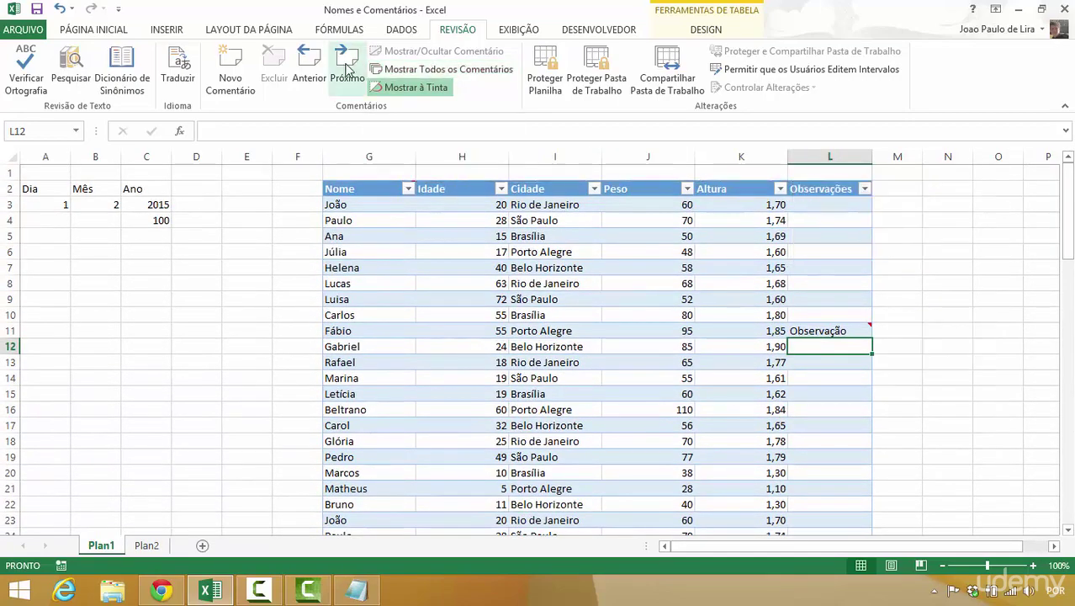
# - Step forward and back through the comments on A82, L11 and the Nome header
pyautogui.click(349, 69)
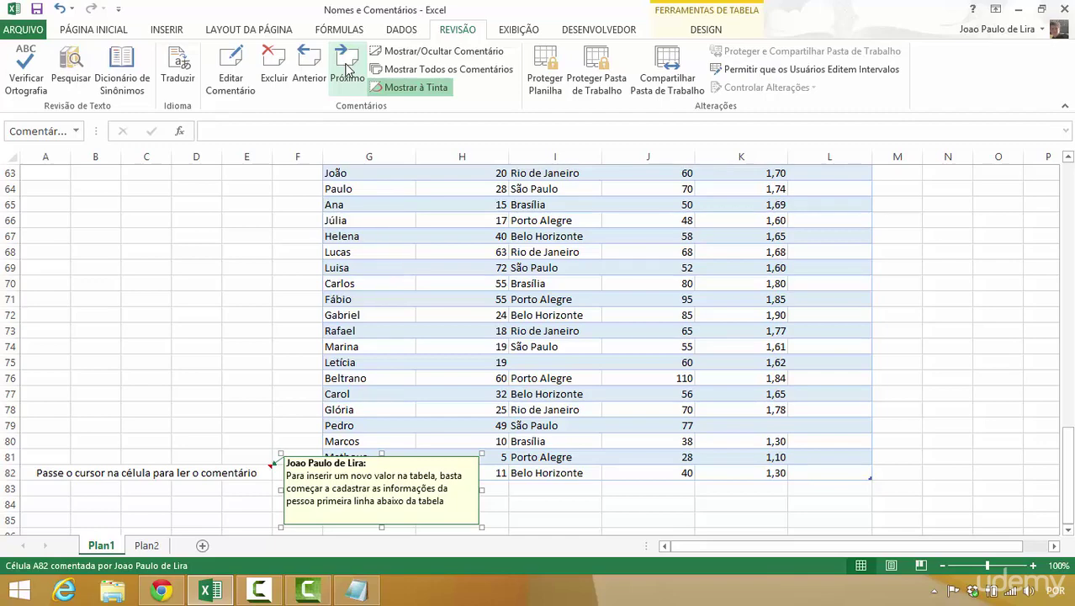
pyautogui.click(348, 69)
pyautogui.click(488, 338)
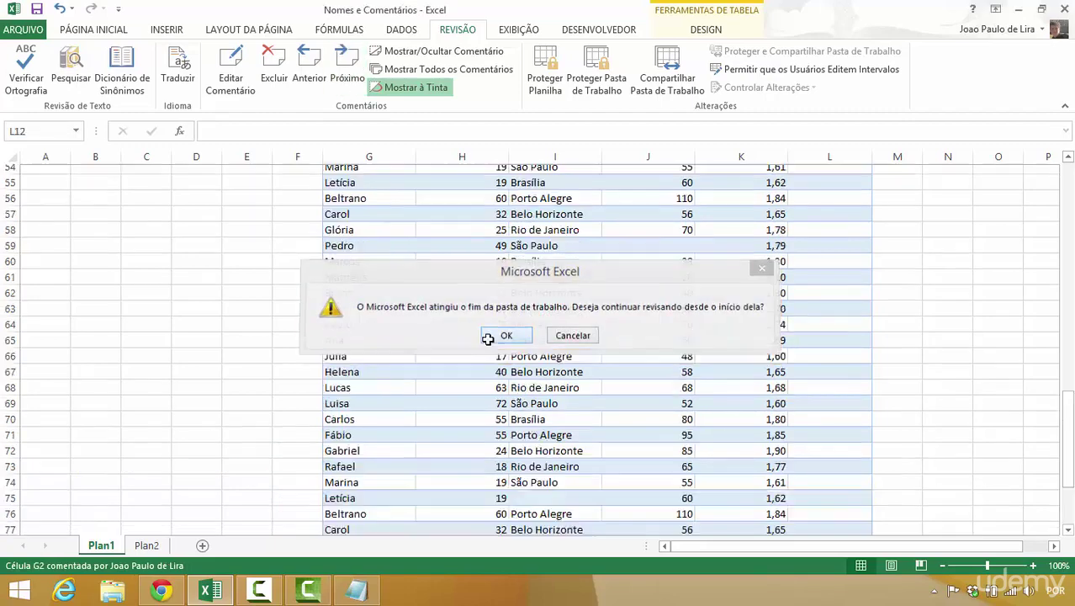
pyautogui.click(336, 78)
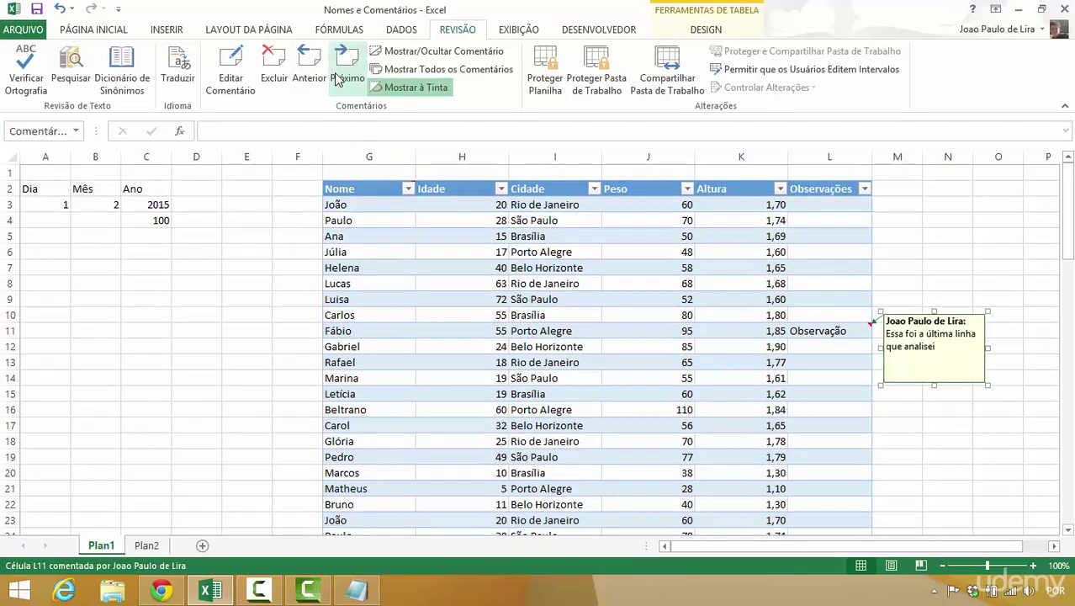
pyautogui.click(336, 78)
pyautogui.click(311, 75)
pyautogui.click(313, 76)
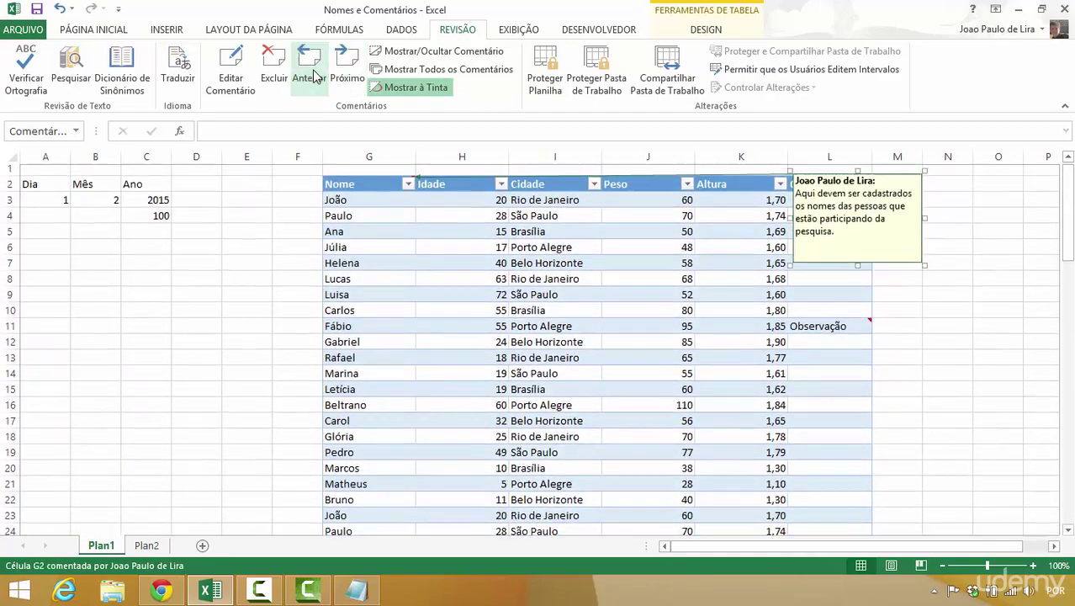
pyautogui.click(298, 190)
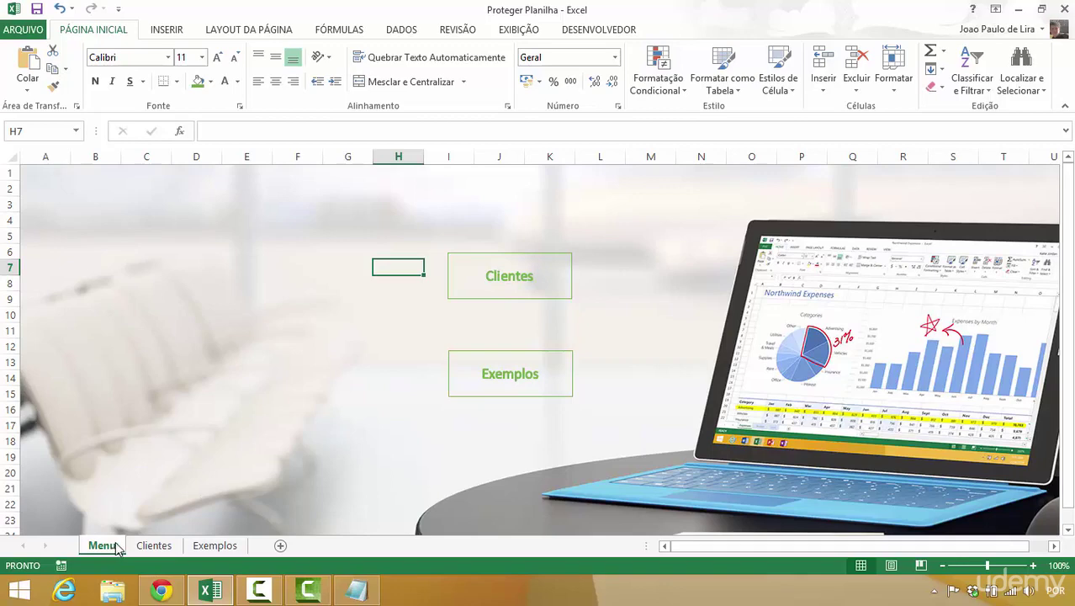
pyautogui.click(156, 549)
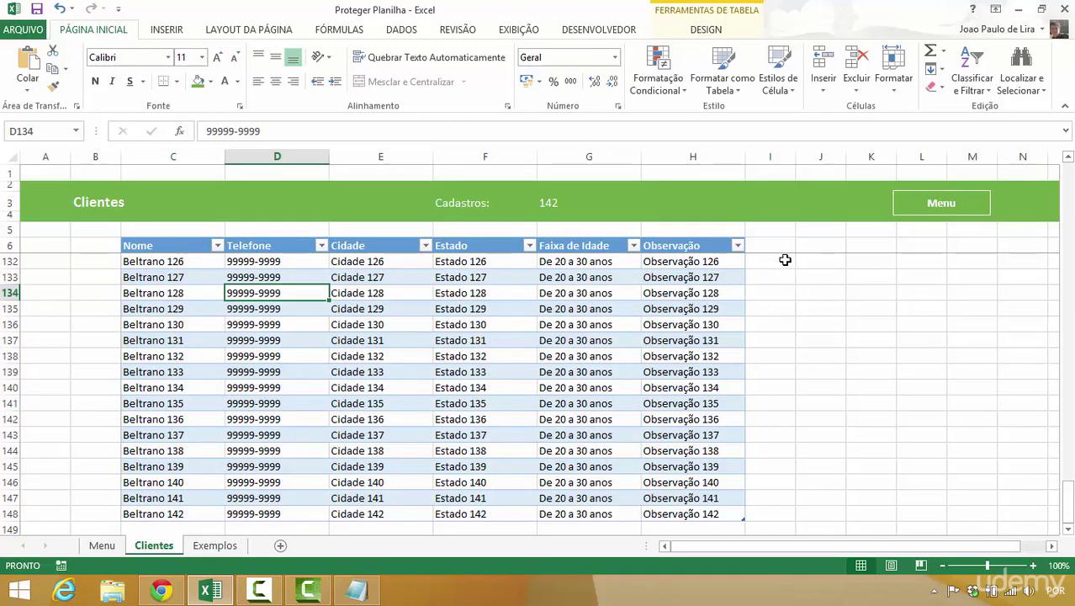
pyautogui.moveTo(783, 262); pyautogui.dragTo(922, 348)
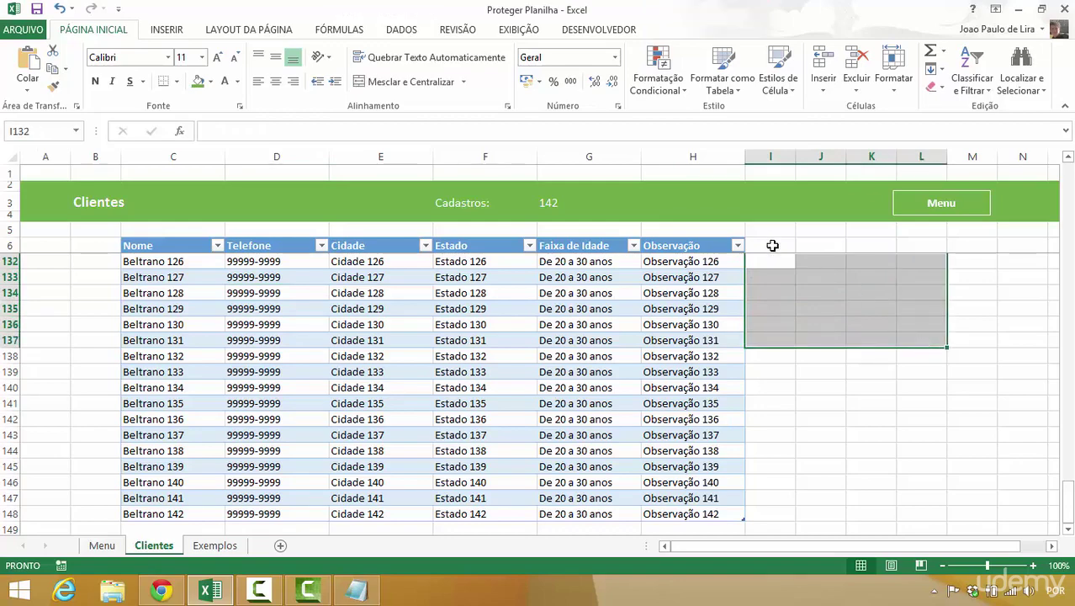
pyautogui.moveTo(772, 244); pyautogui.dragTo(943, 436)
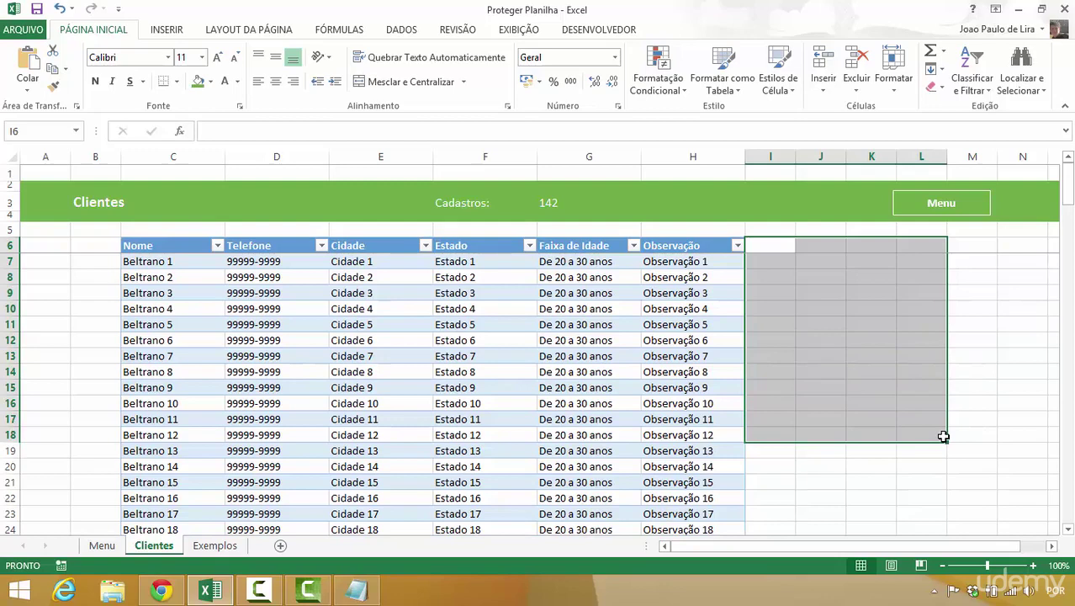
pyautogui.click(702, 312)
pyautogui.moveTo(496, 202); pyautogui.dragTo(540, 202)
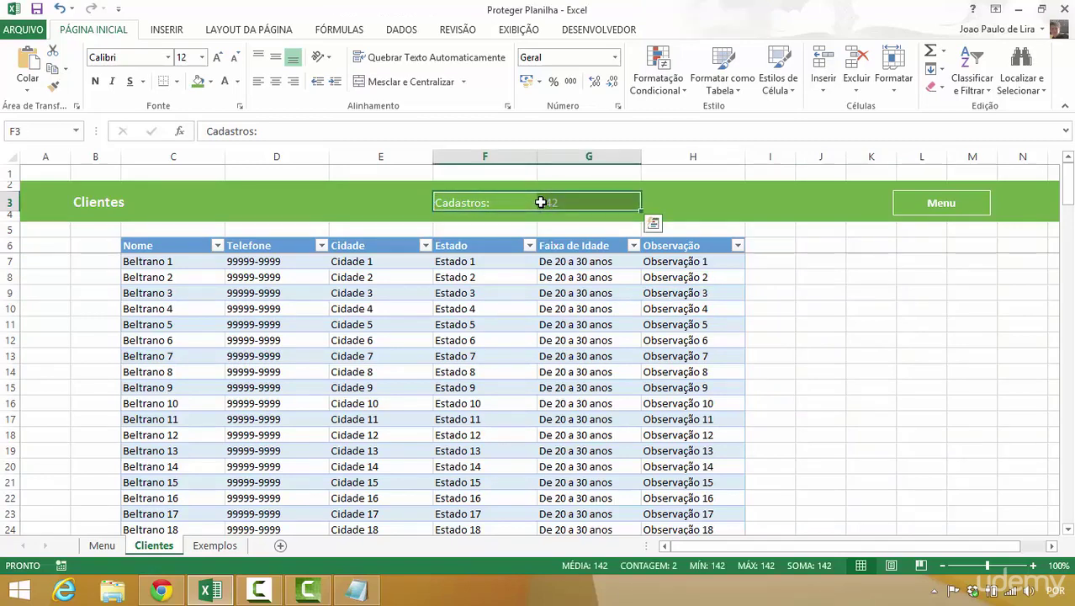
pyautogui.click(577, 207)
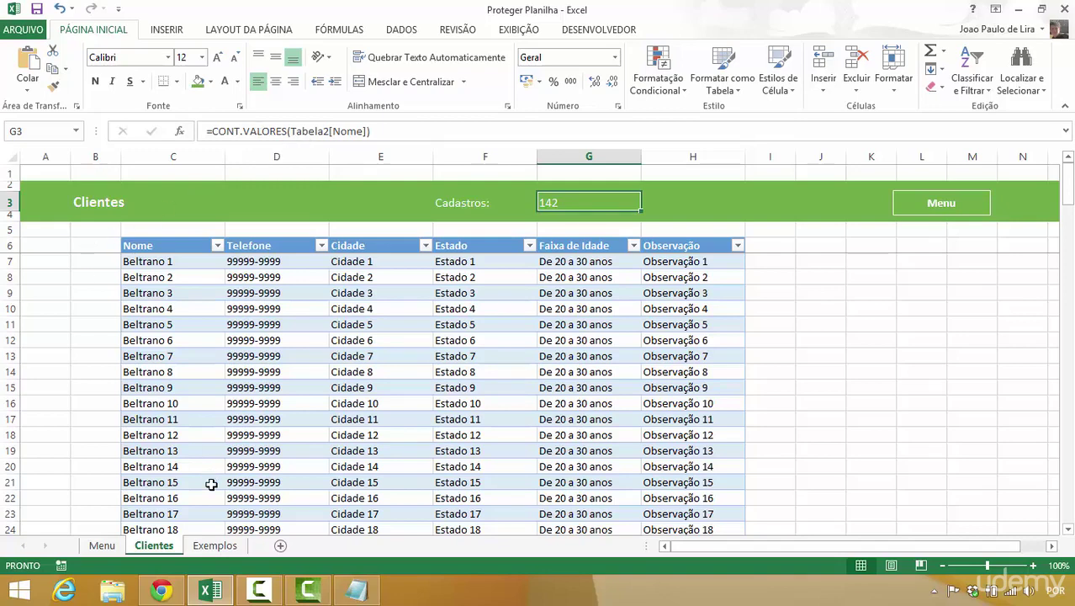
pyautogui.click(216, 546)
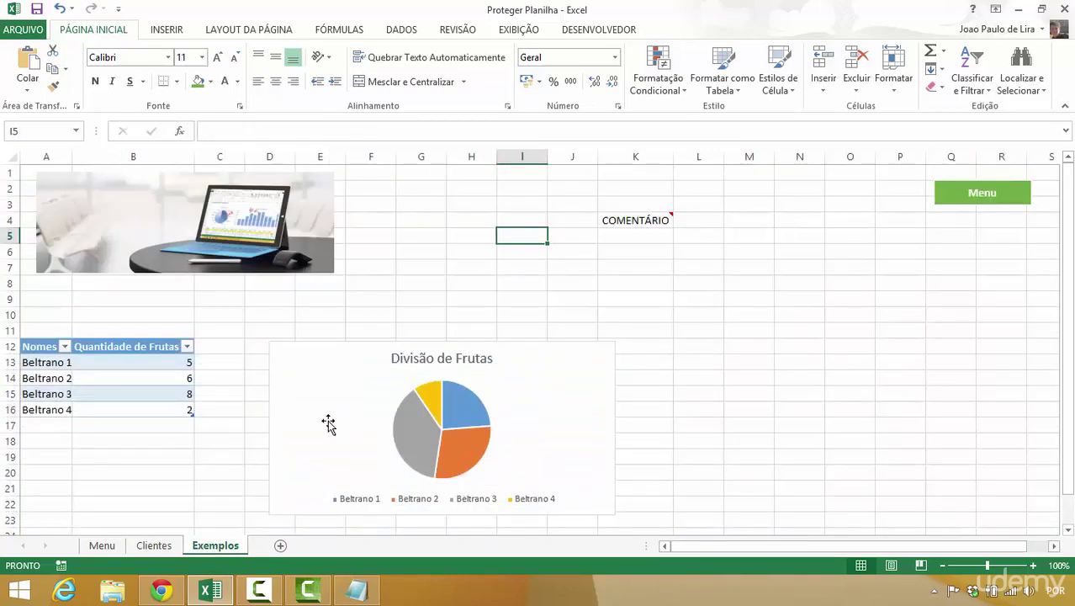
pyautogui.click(328, 423)
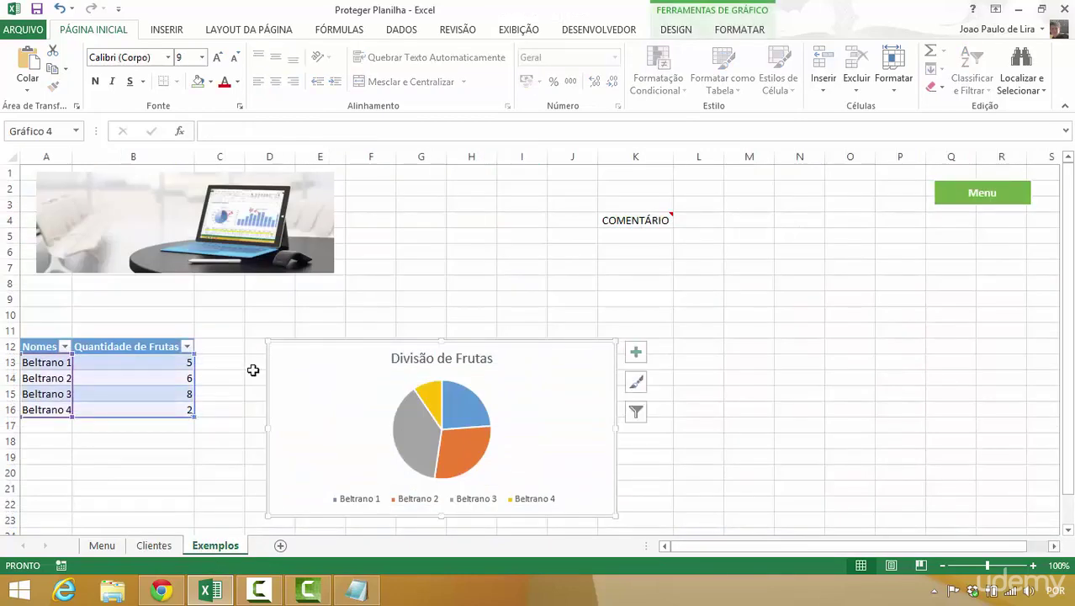
pyautogui.click(432, 321)
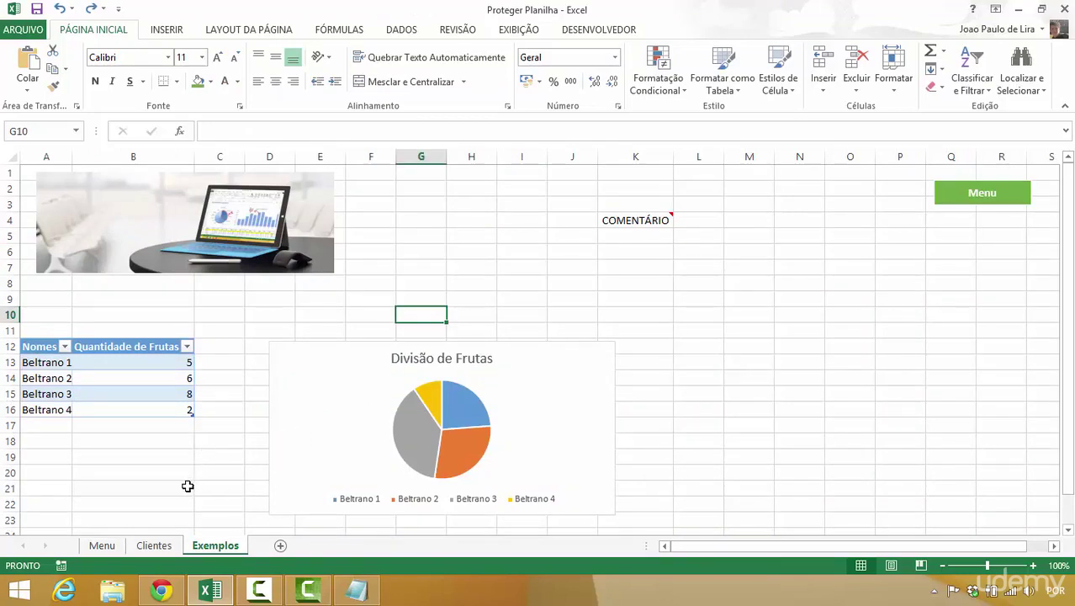
pyautogui.click(102, 546)
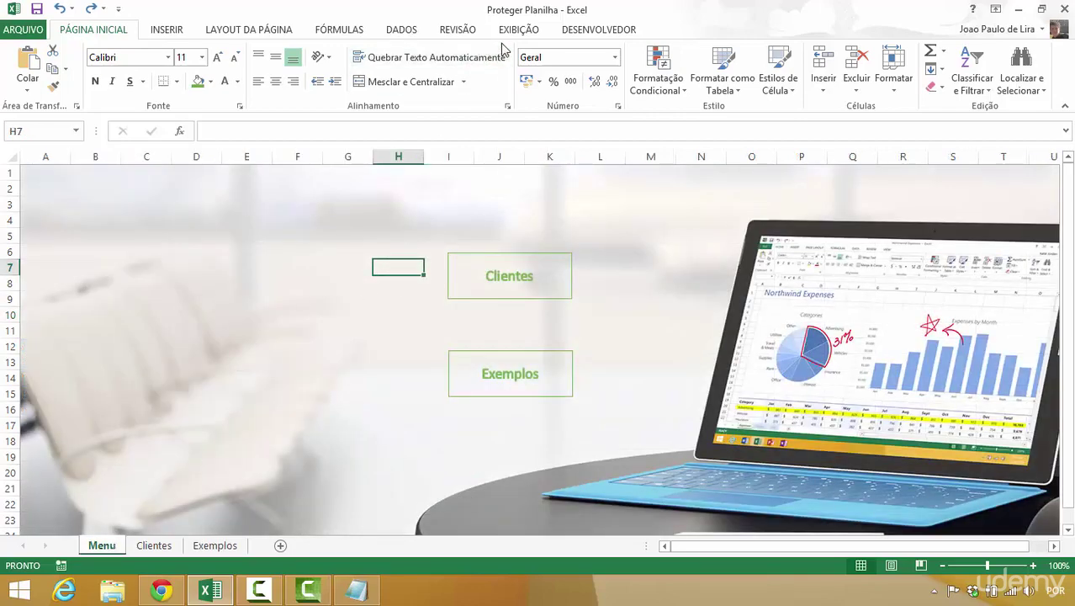
# - Protect the Menu sheet without a password, unprotect it, and reopen its protection settings
pyautogui.click(462, 29)
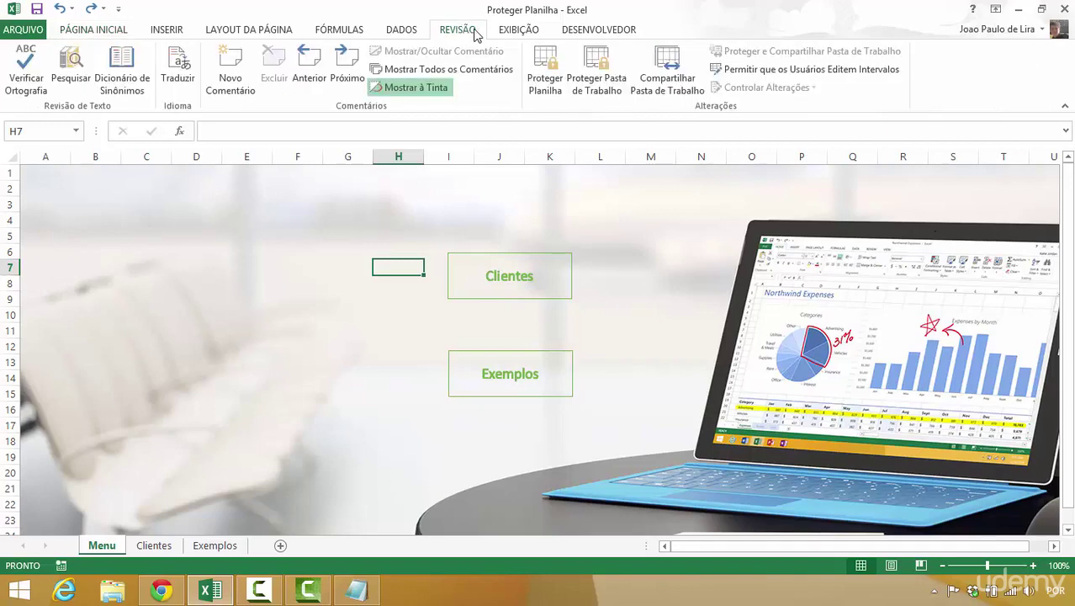
pyautogui.click(564, 74)
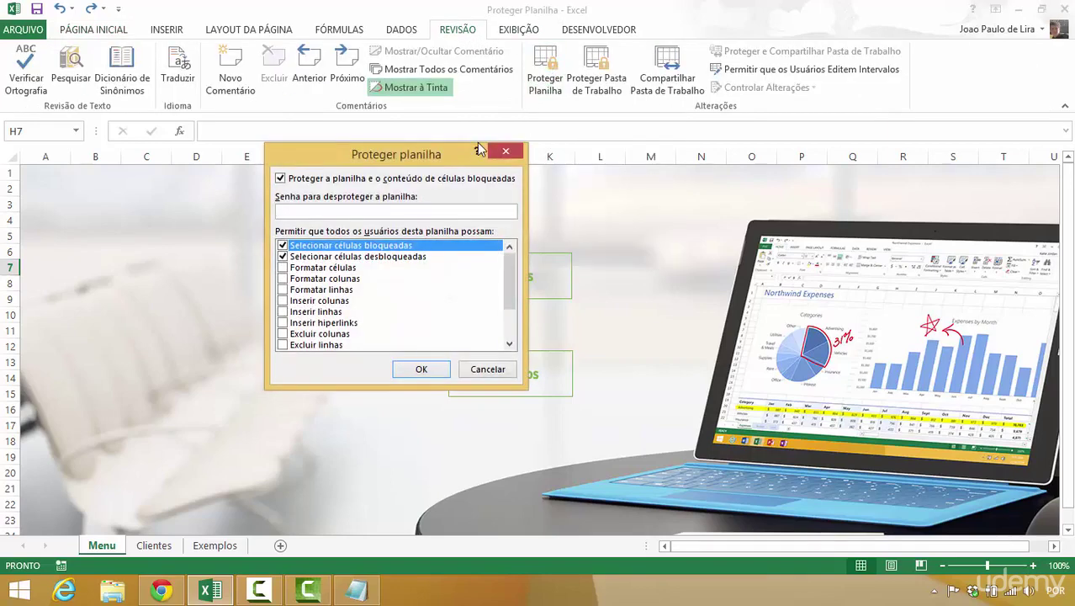
pyautogui.moveTo(408, 156); pyautogui.dragTo(823, 89)
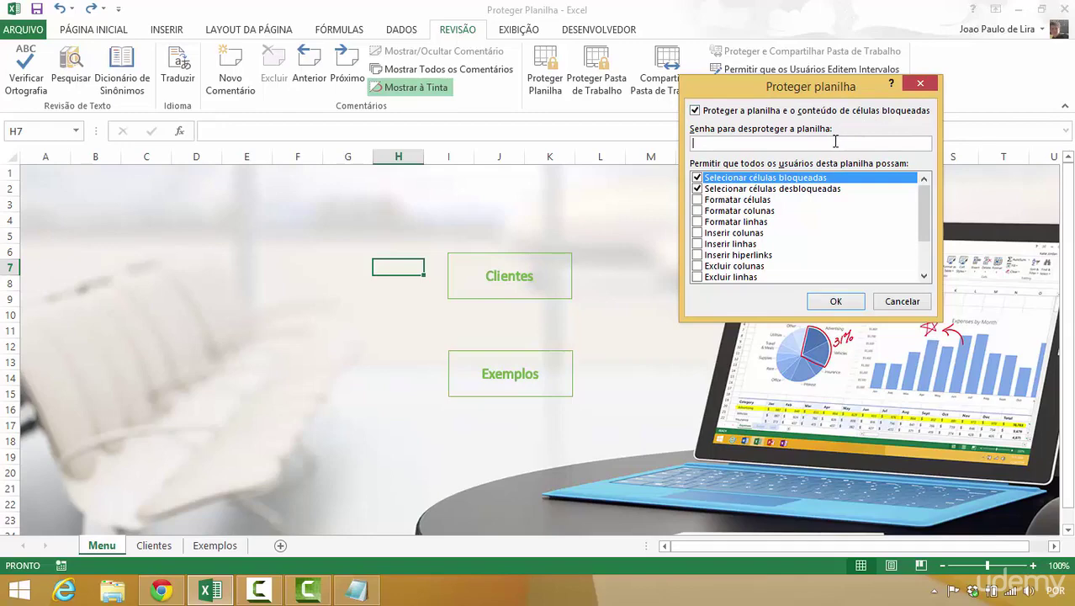
pyautogui.click(828, 300)
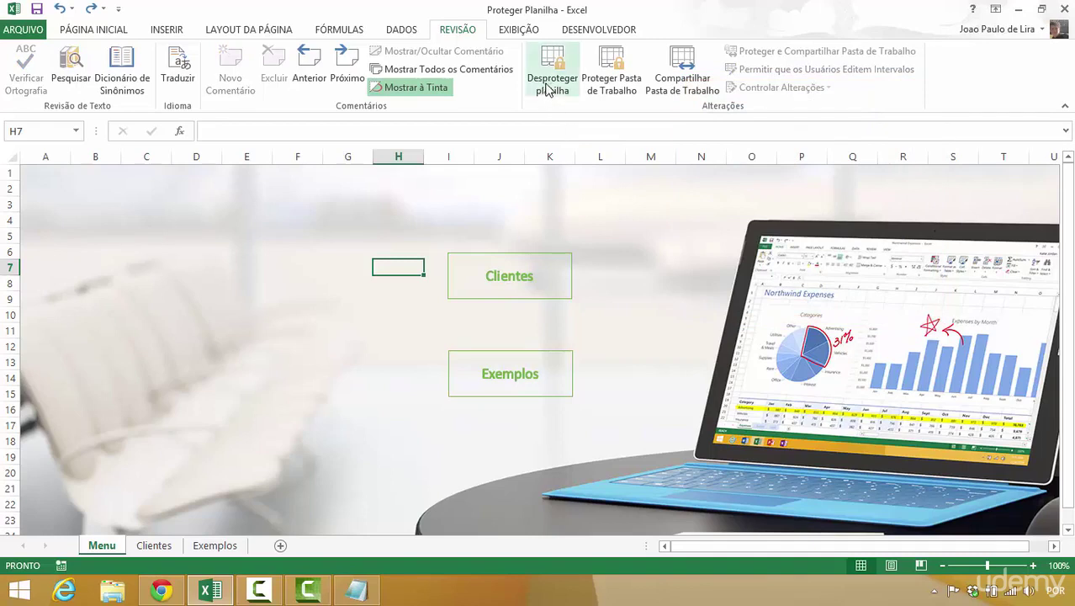
pyautogui.click(552, 84)
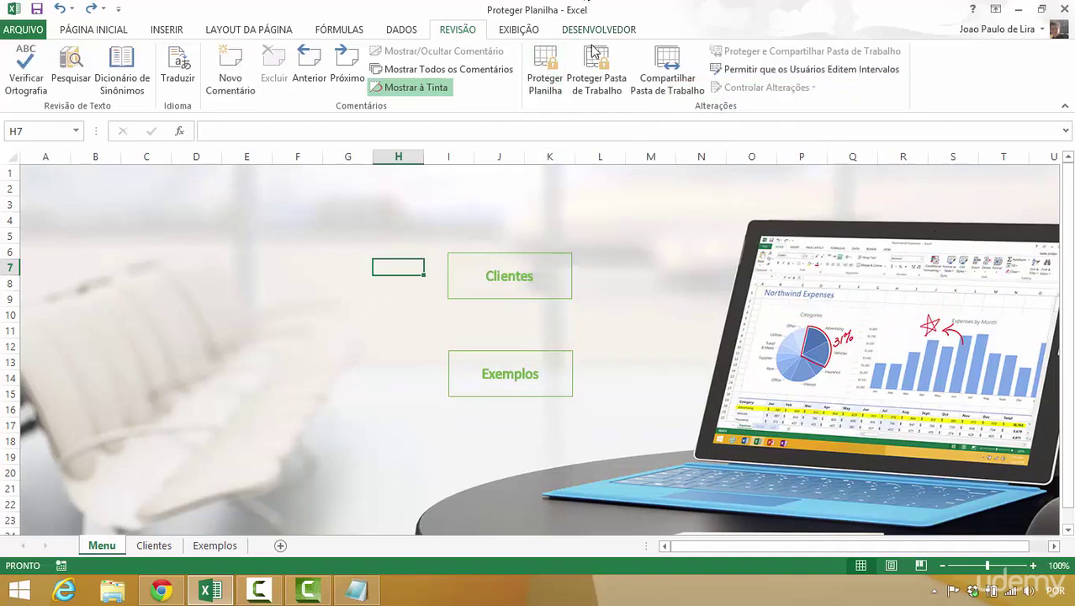
pyautogui.click(546, 81)
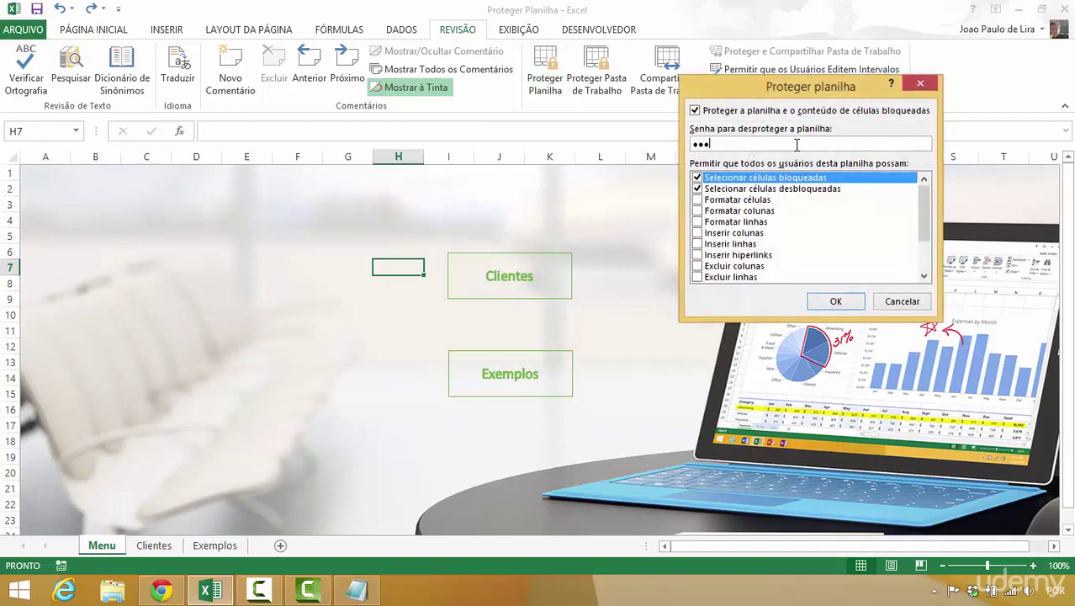
# - Password-protect the Menu sheet with a confirmed password, then try unprotecting it with a wrong one
pyautogui.click(835, 303)
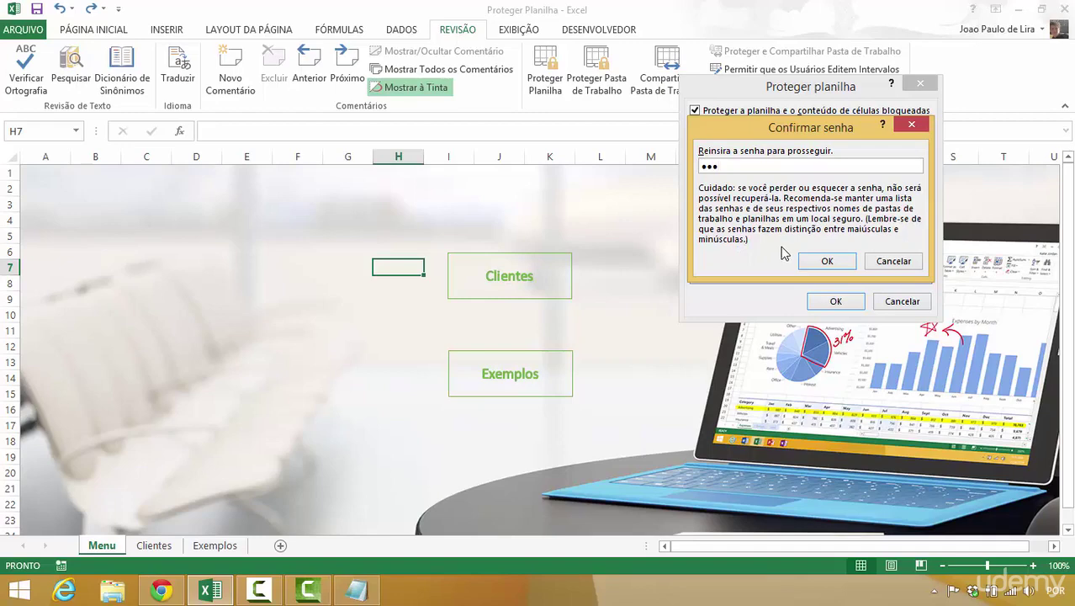
pyautogui.click(826, 262)
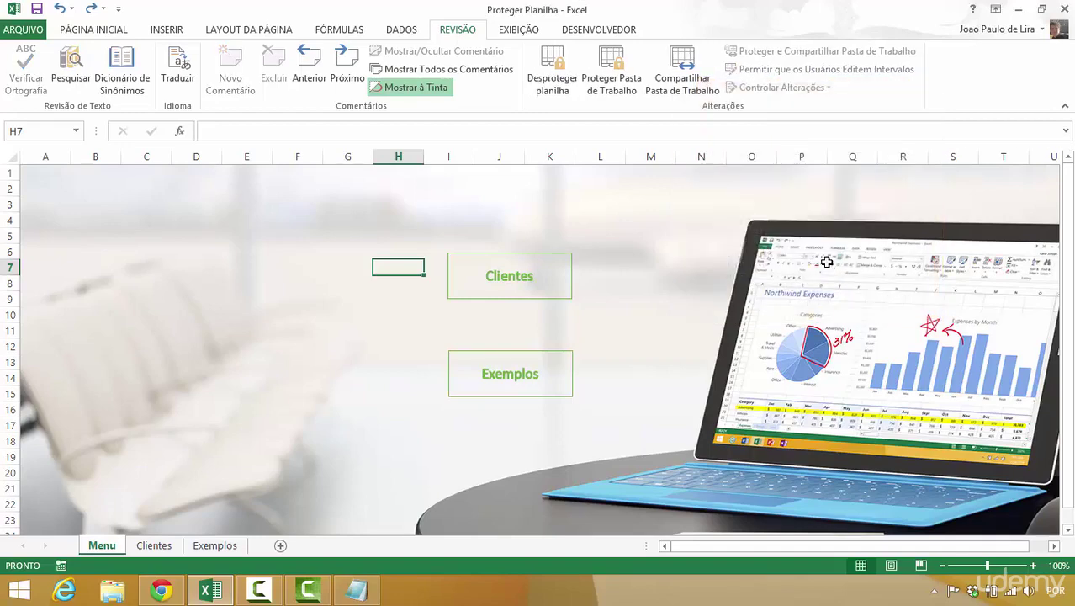
pyautogui.click(550, 66)
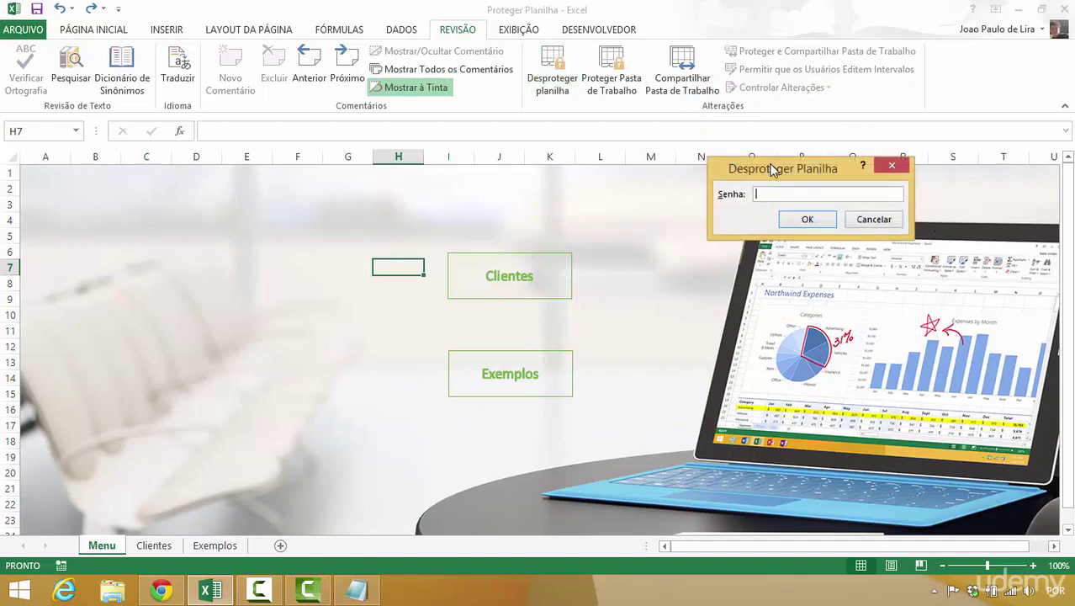
pyautogui.moveTo(769, 167); pyautogui.dragTo(718, 181)
pyautogui.write('1234567')
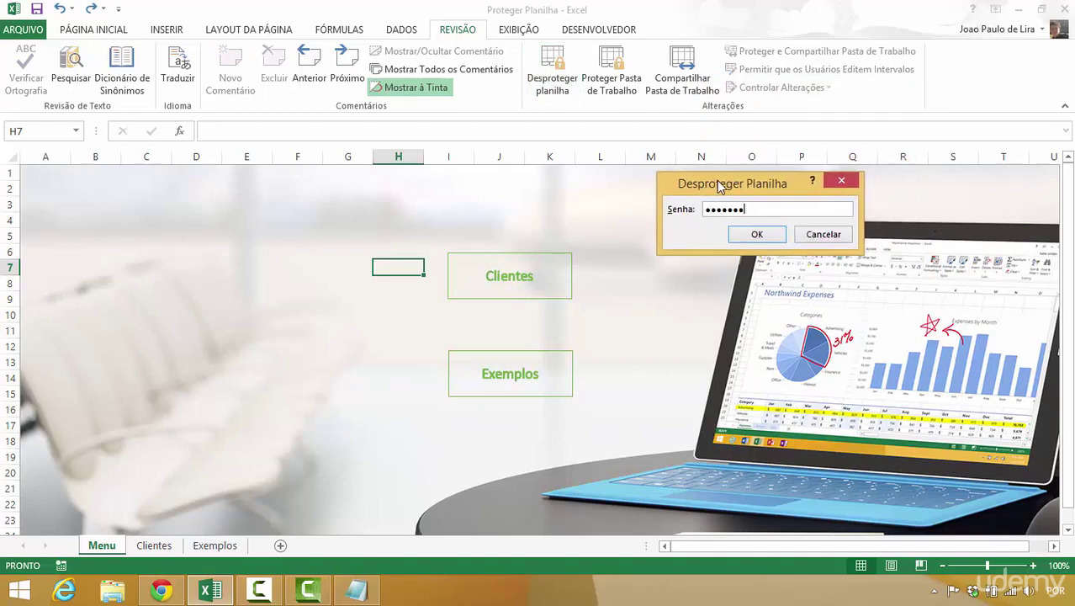
pyautogui.write('89')
pyautogui.click(754, 234)
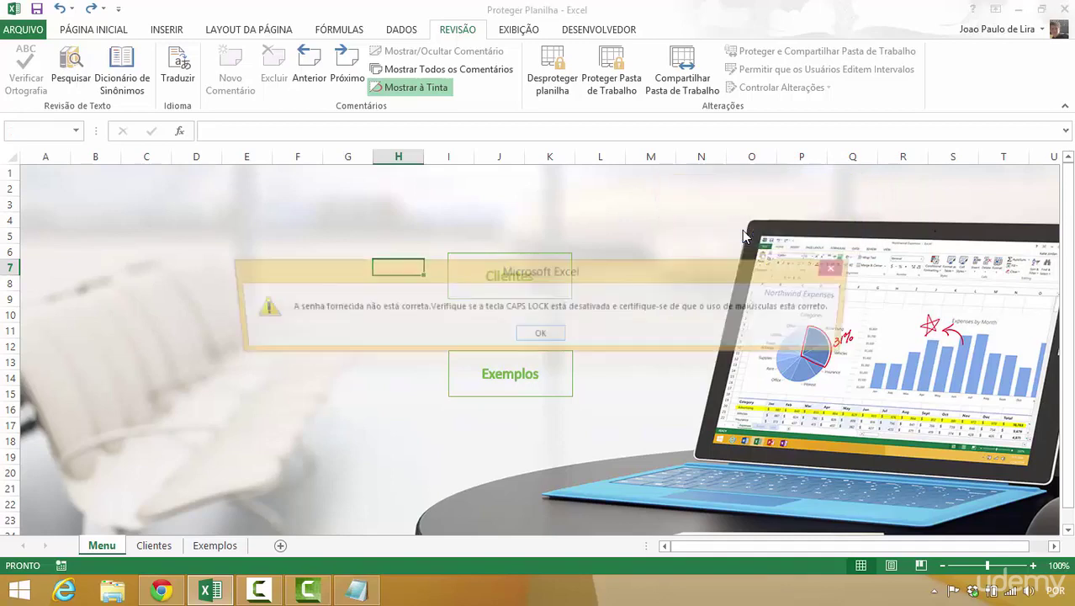
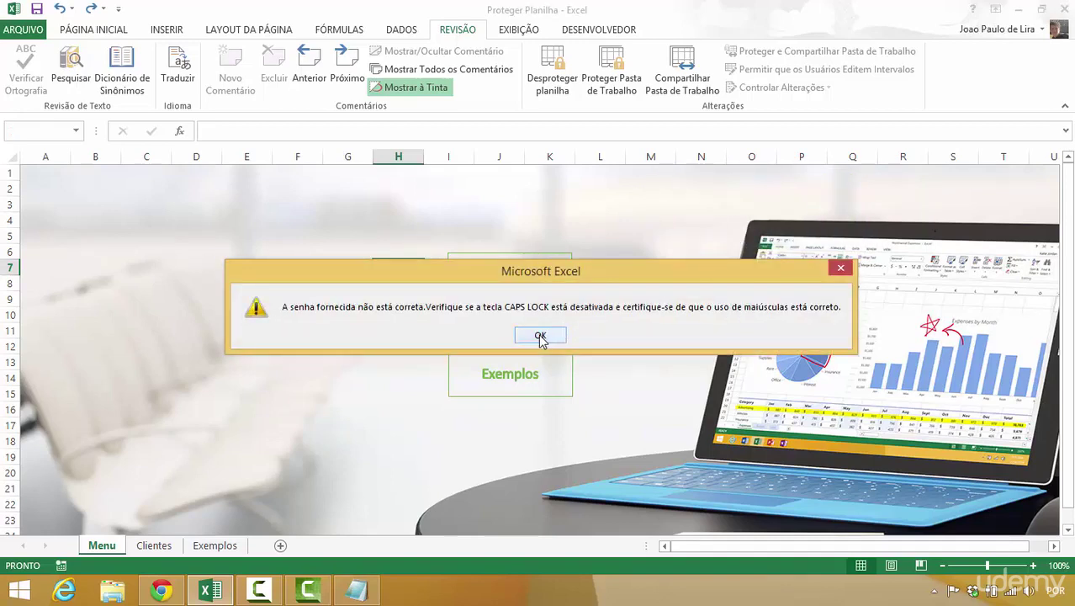
# - Dismiss the wrong-password warning and test the Clientes and Exemplos links from the Menu sheet
pyautogui.click(540, 336)
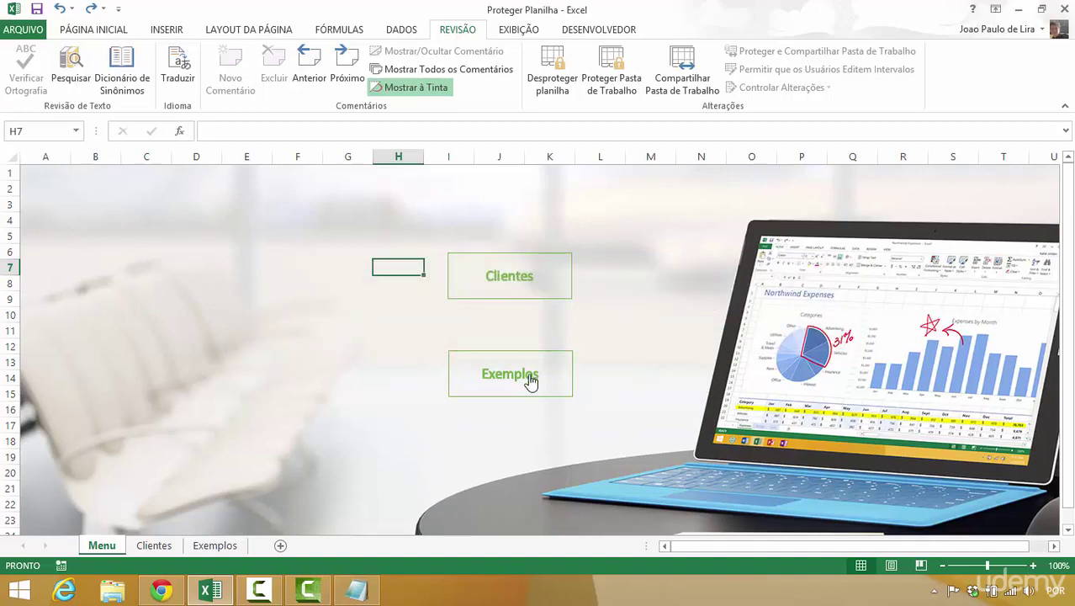
pyautogui.click(533, 290)
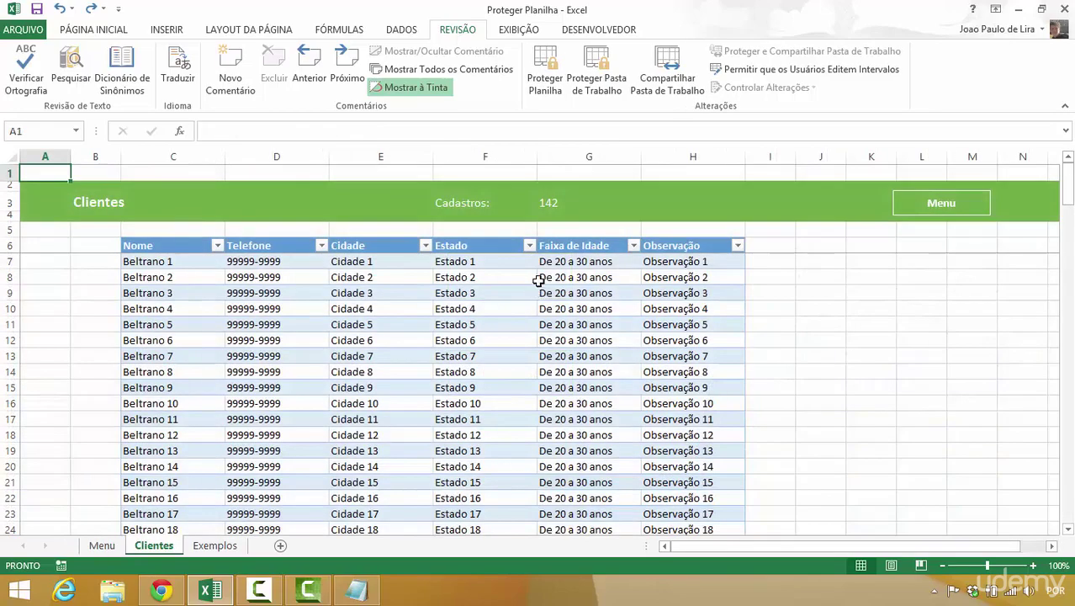
pyautogui.click(906, 206)
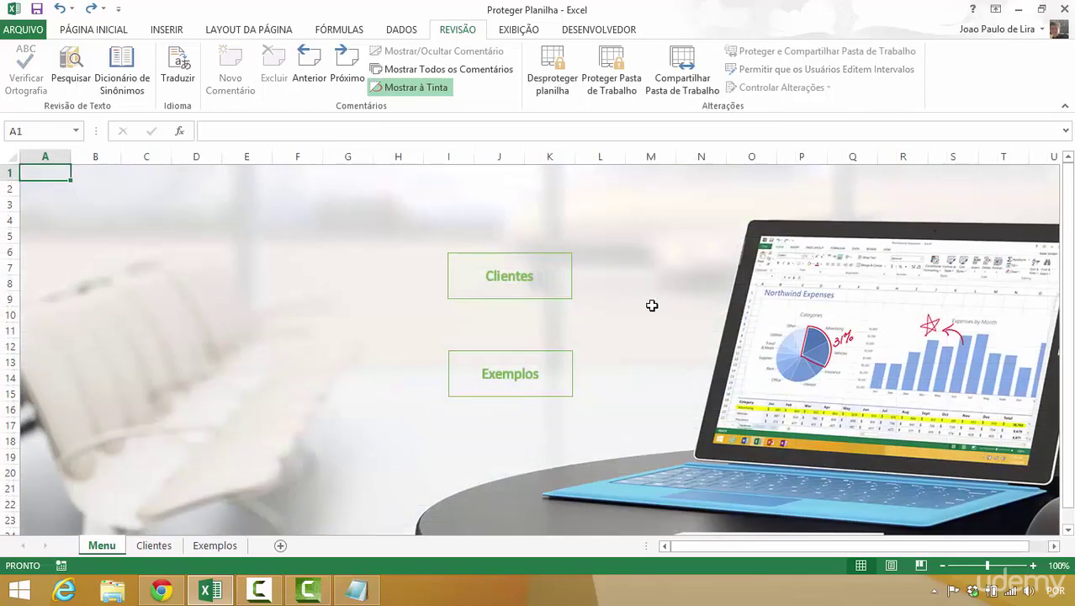
pyautogui.click(546, 383)
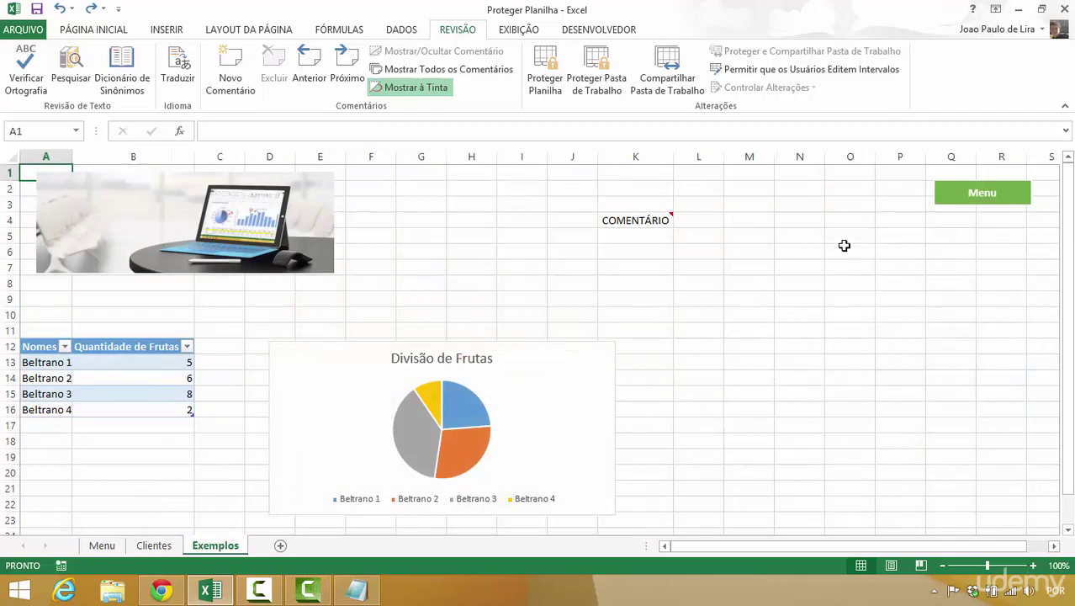
pyautogui.click(948, 191)
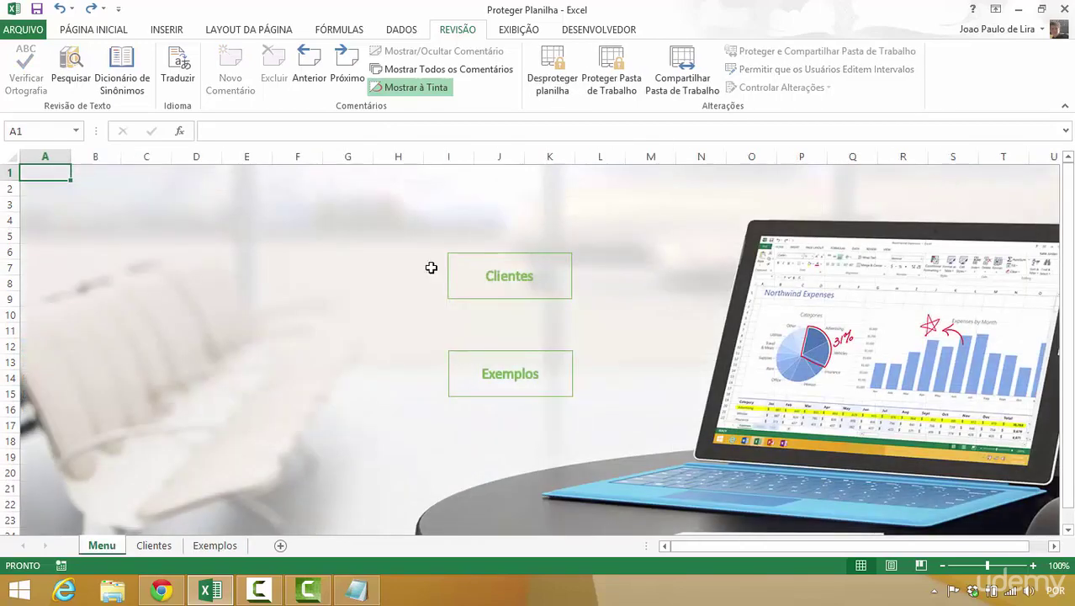
# - Try editing C5 on the protected Menu sheet, dismiss the warning, and go to Clientes
pyautogui.doubleClick(130, 233)
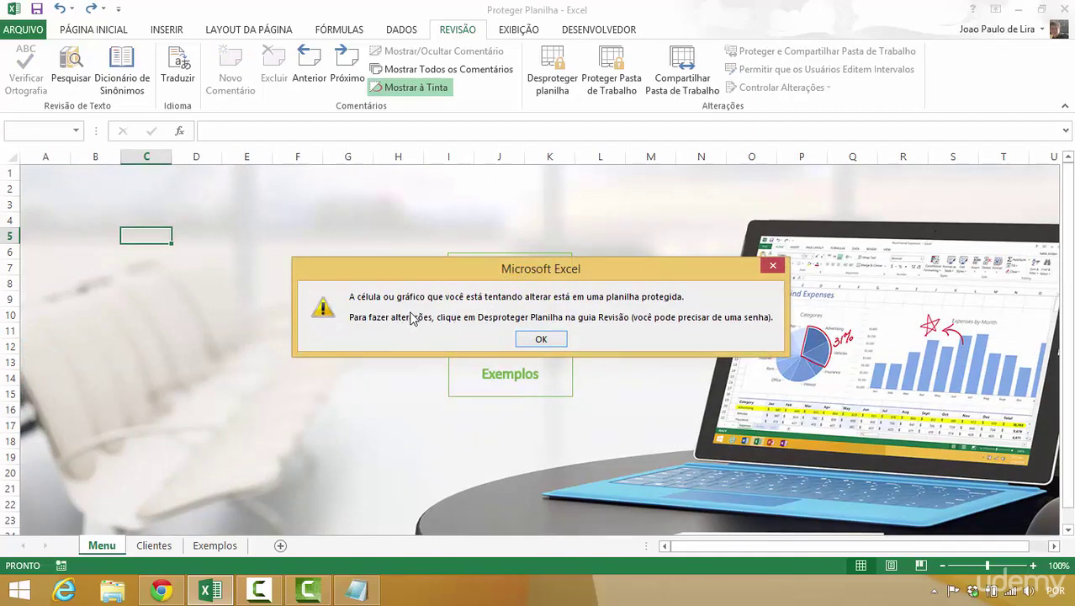
pyautogui.moveTo(495, 277); pyautogui.dragTo(515, 271)
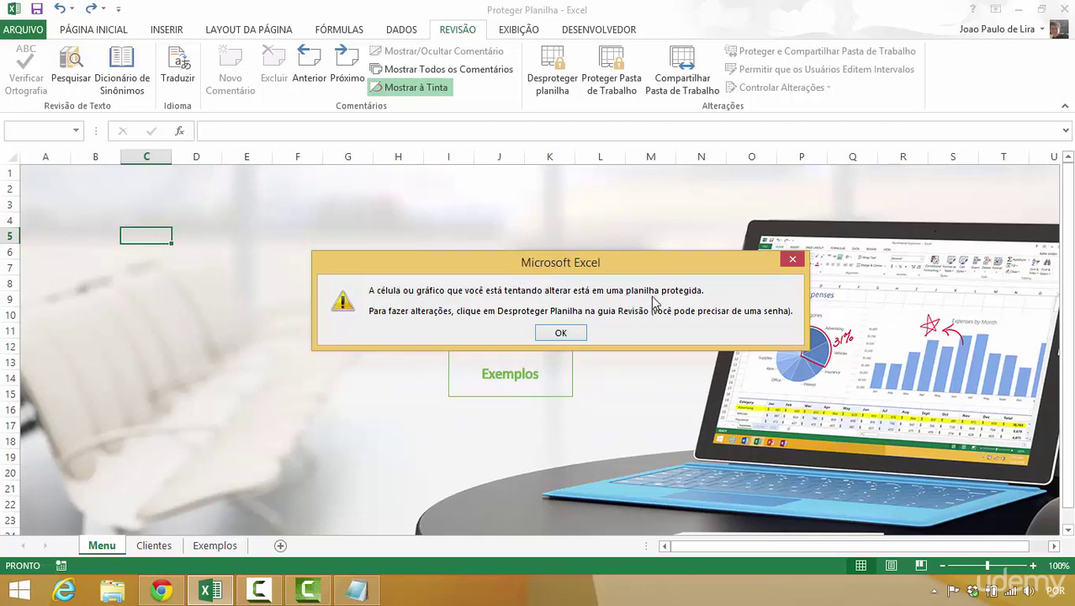
pyautogui.click(558, 334)
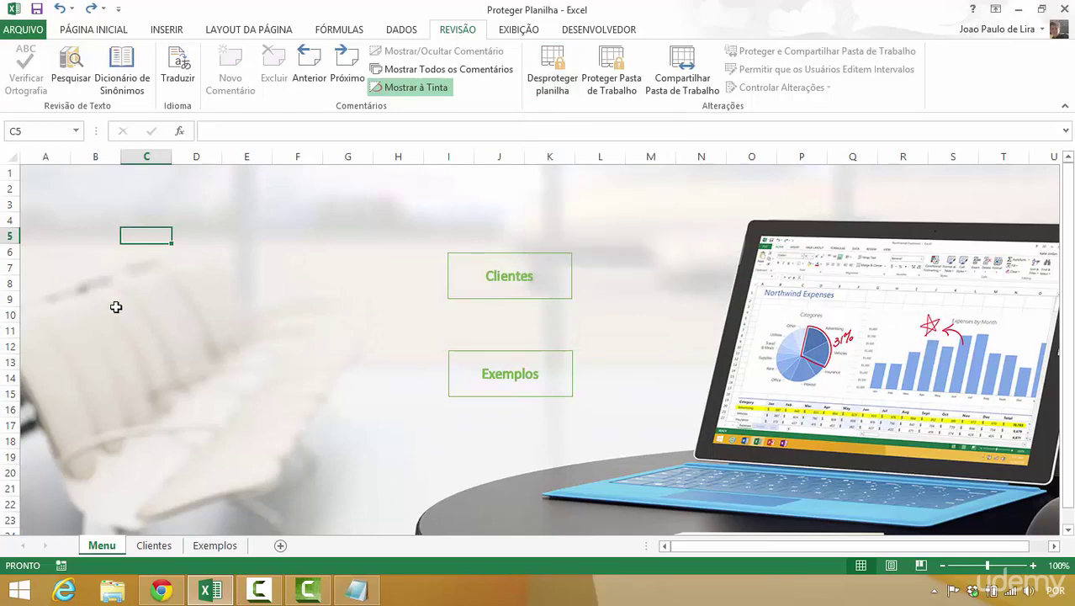
pyautogui.click(147, 546)
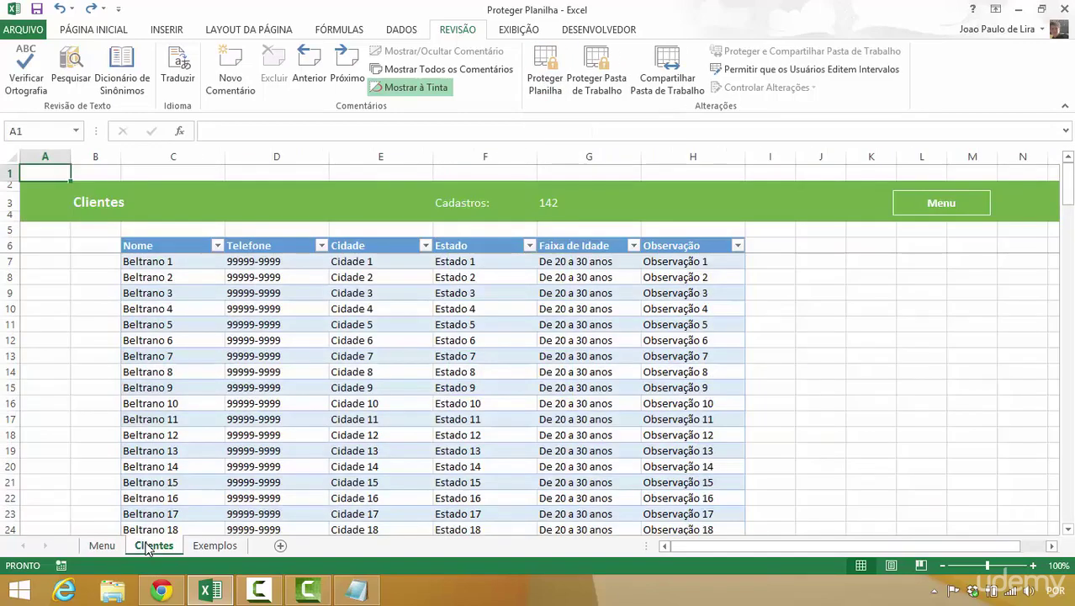
# - Password-protect the Clientes sheet with Proteger Planilha, confirming the password
pyautogui.click(545, 80)
pyautogui.write('123')
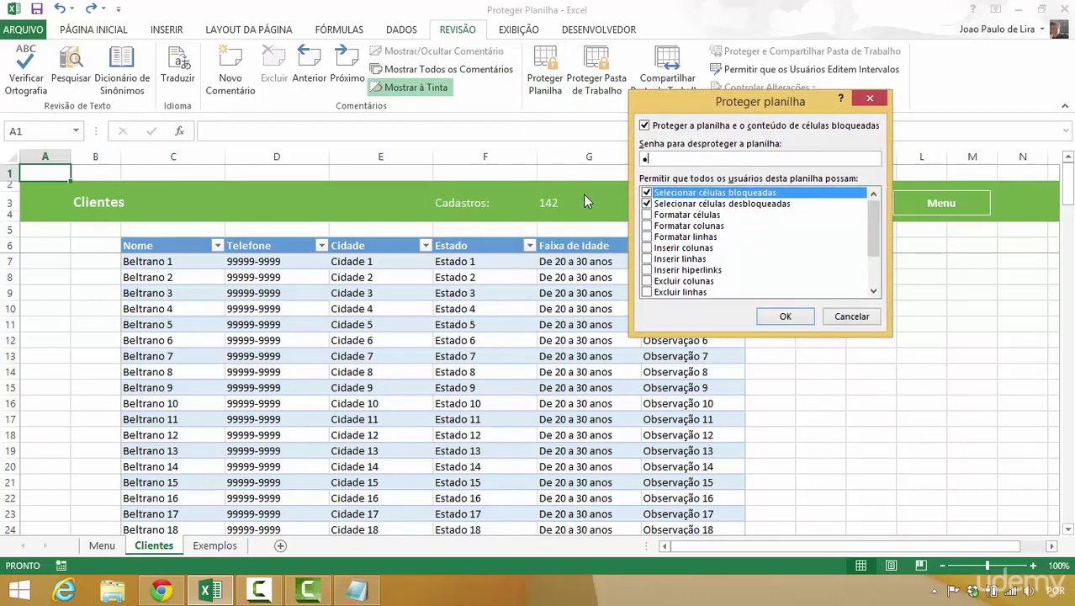
pyautogui.press('Return')
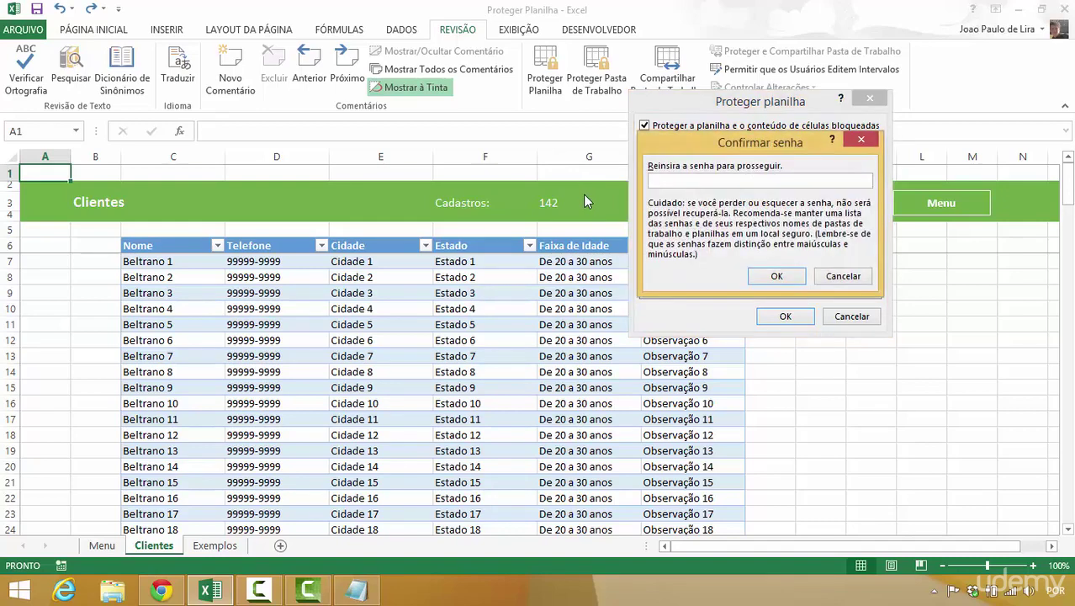
pyautogui.write('123')
pyautogui.press('Return')
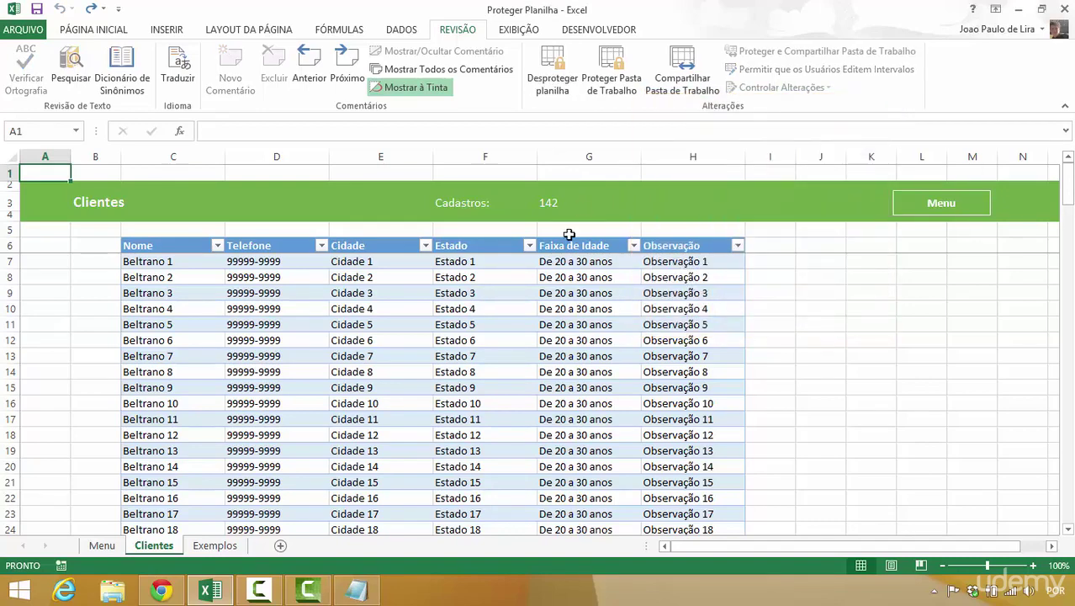
# - Switch to Exemplos and password-protect it the same way
pyautogui.click(216, 546)
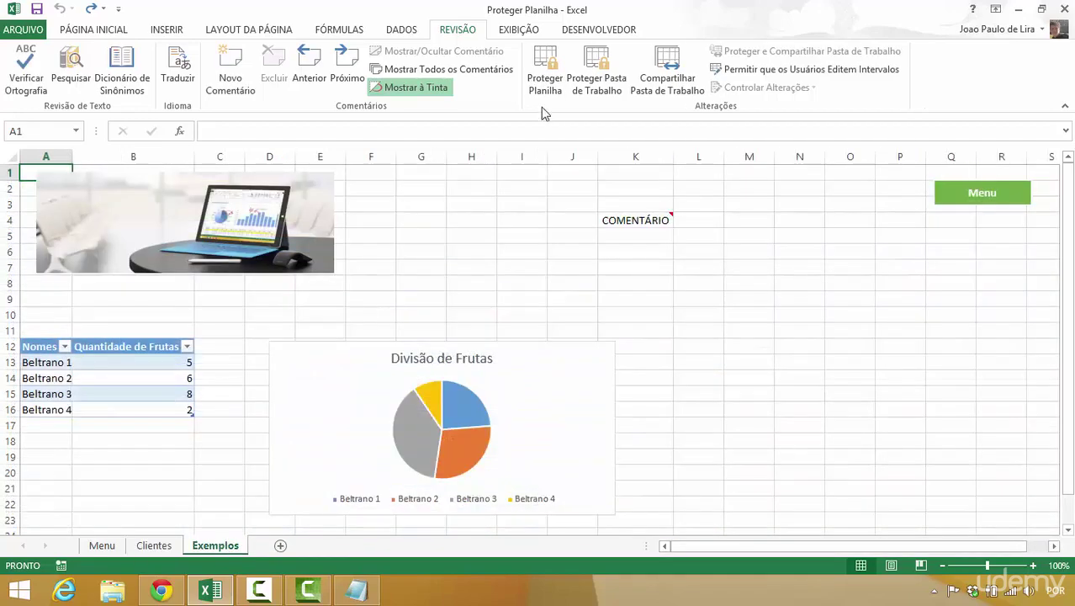
pyautogui.click(539, 85)
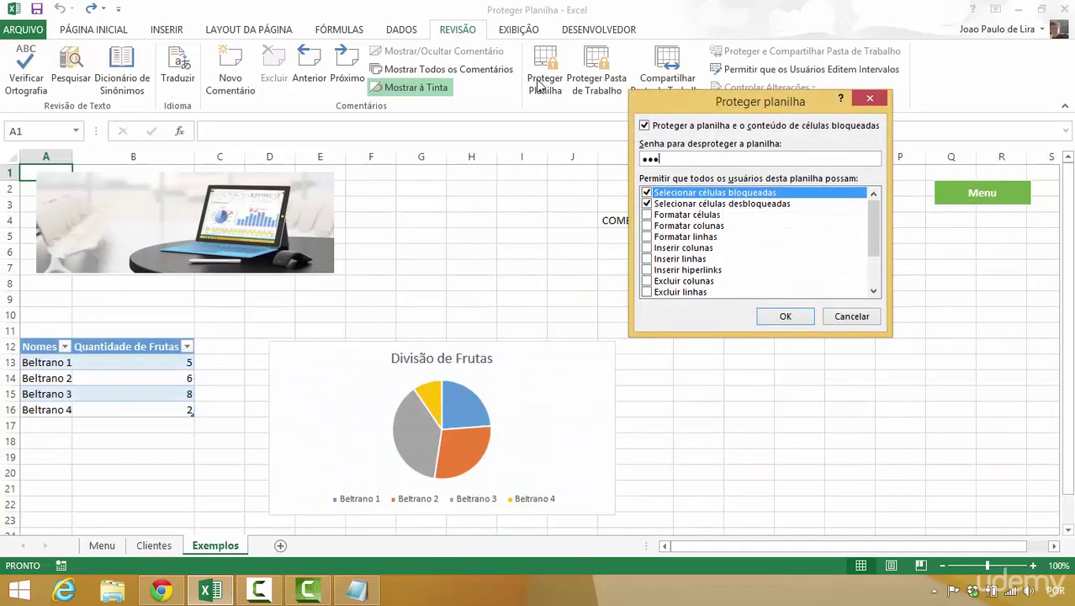
pyautogui.press('Return')
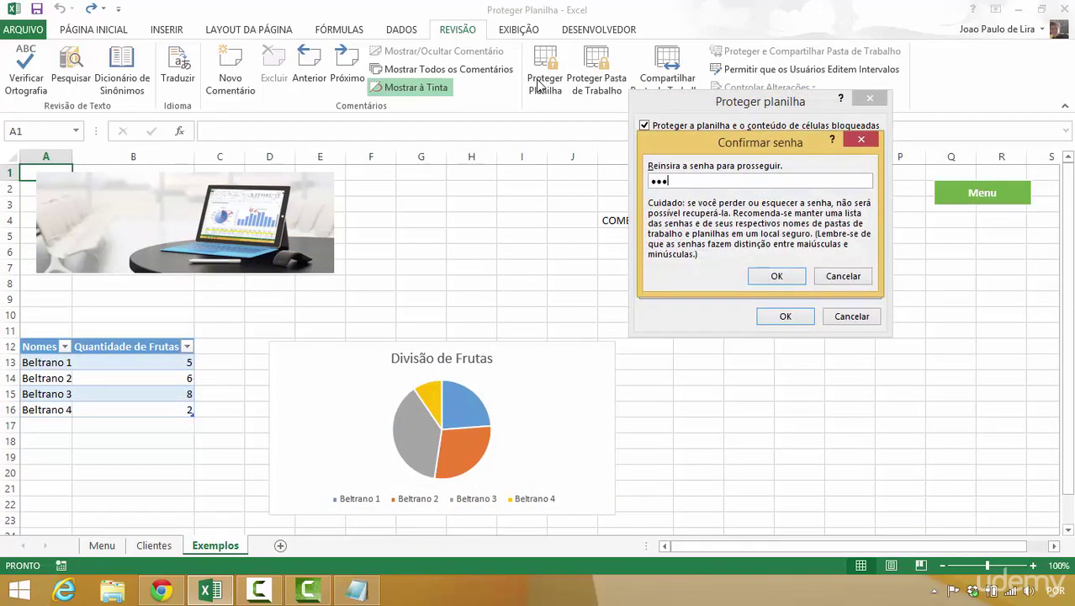
pyautogui.press('Return')
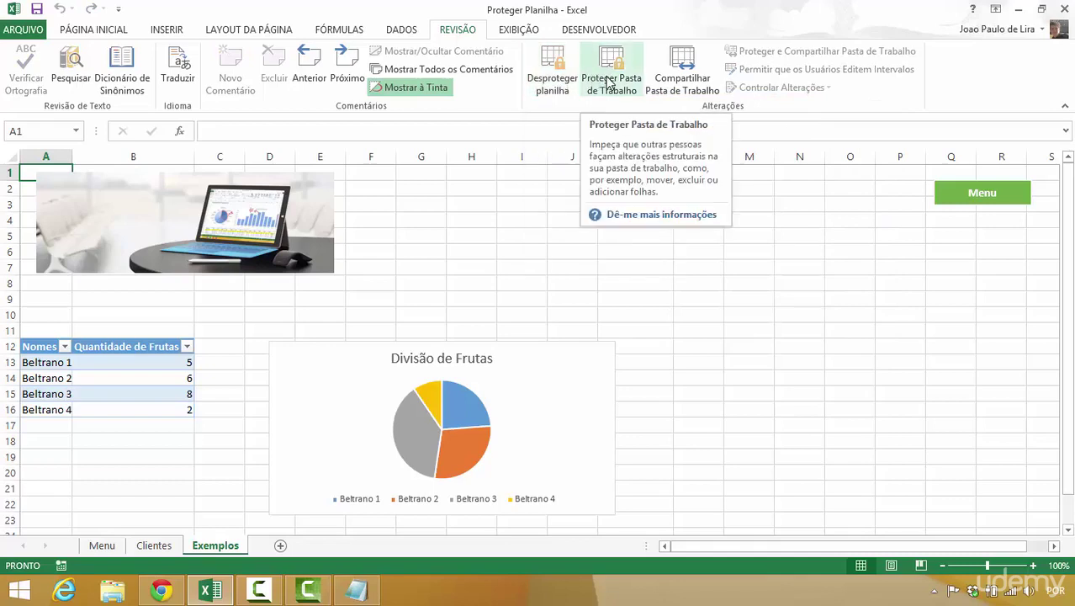
# - Unprotect the Exemplos sheet with its password and reopen workbook structure protection
pyautogui.click(608, 81)
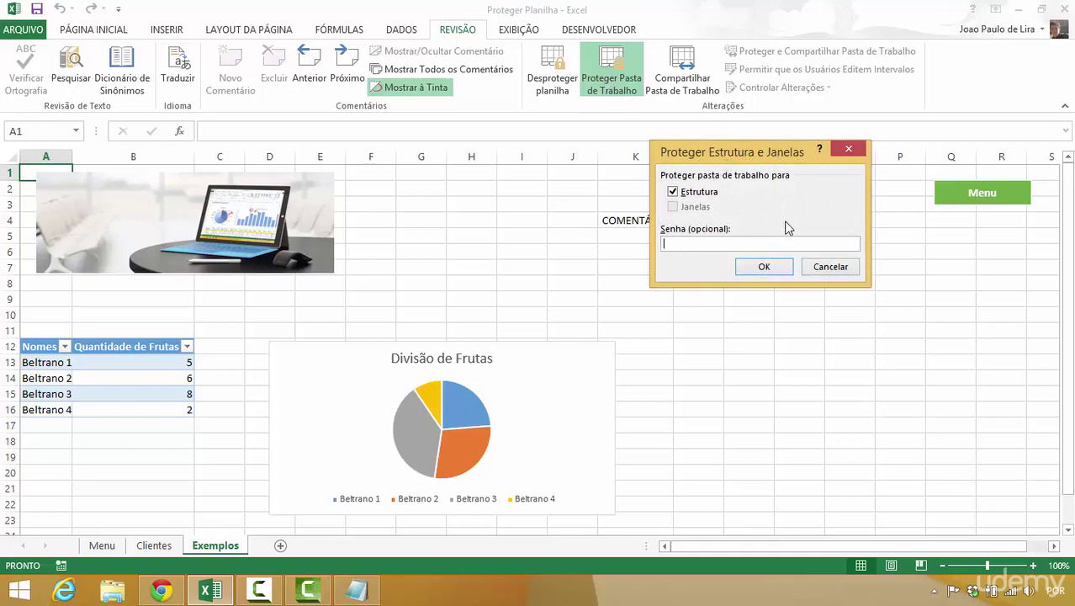
pyautogui.click(821, 270)
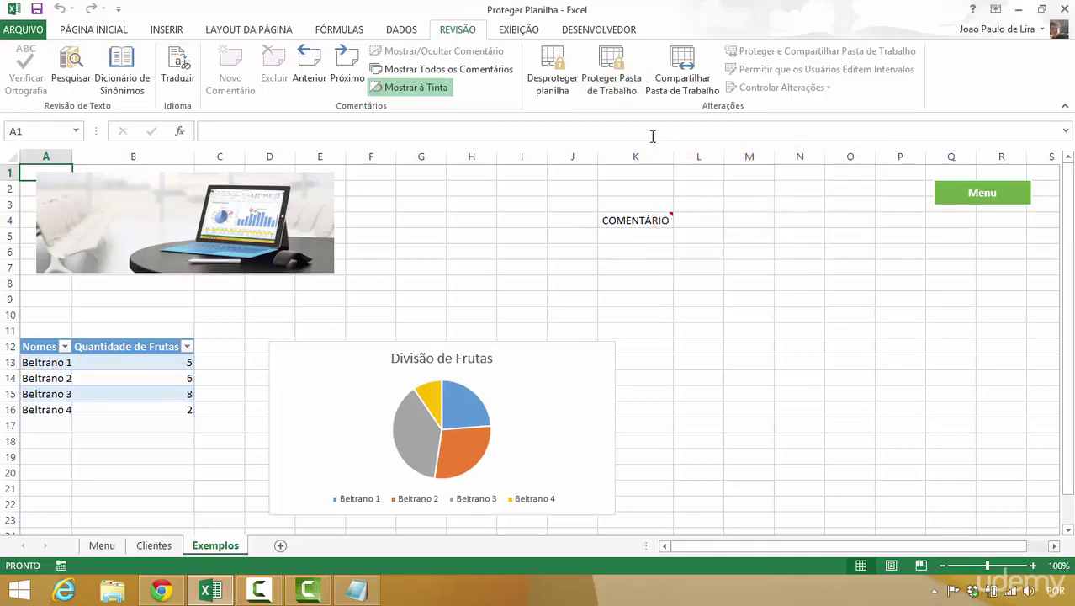
pyautogui.click(554, 87)
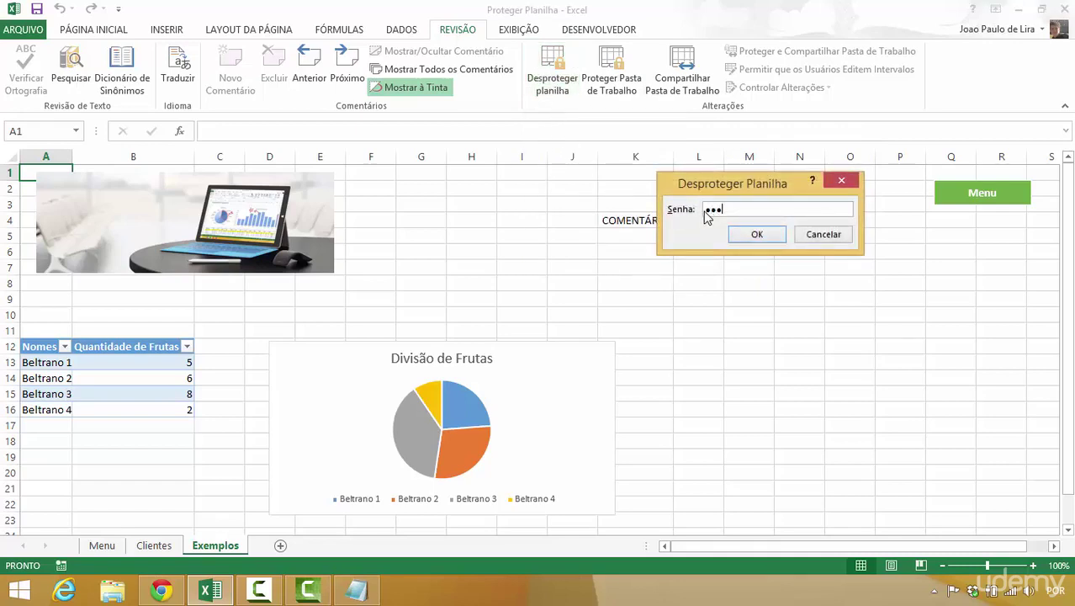
pyautogui.press('Return')
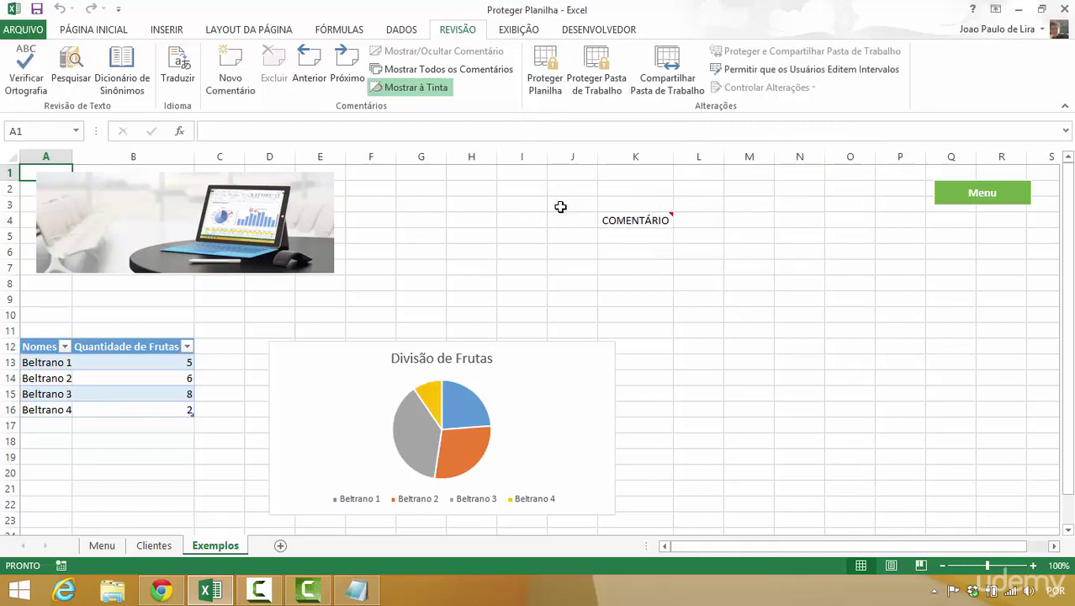
pyautogui.click(599, 81)
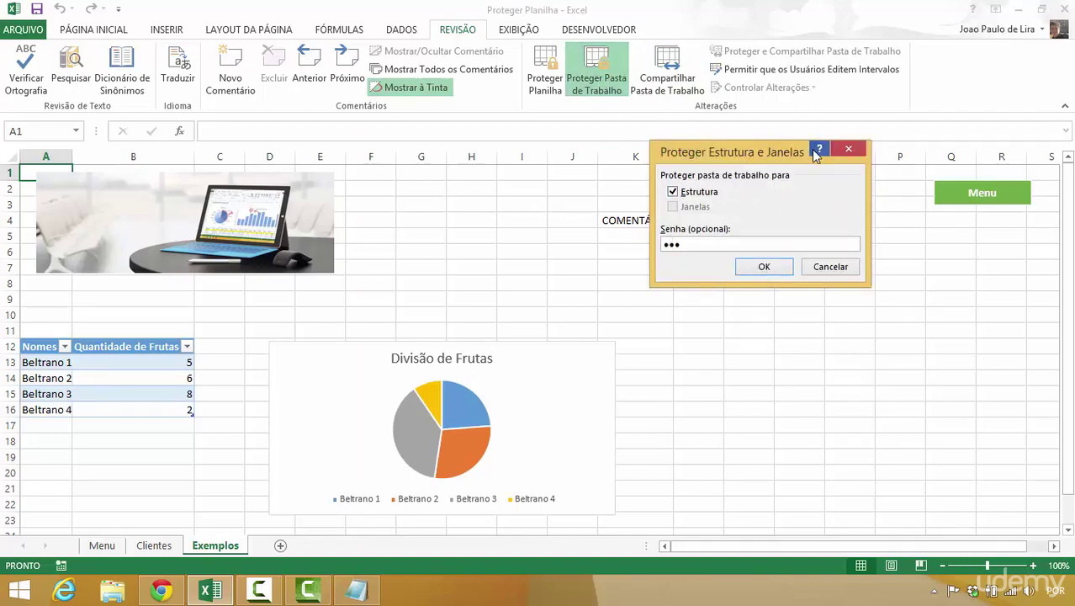
# - Lock the workbook structure by submitting and confirming the password
pyautogui.press('Return')
pyautogui.write('123')
pyautogui.press('Return')
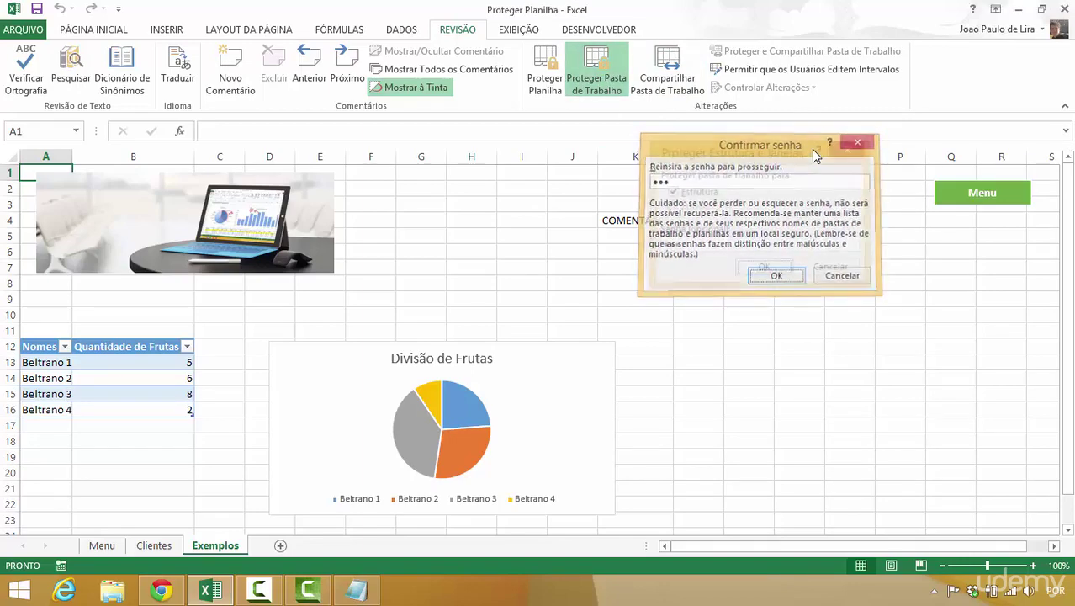
# - Check that cells I4, I5 and I6 can still be selected
pyautogui.click(533, 218)
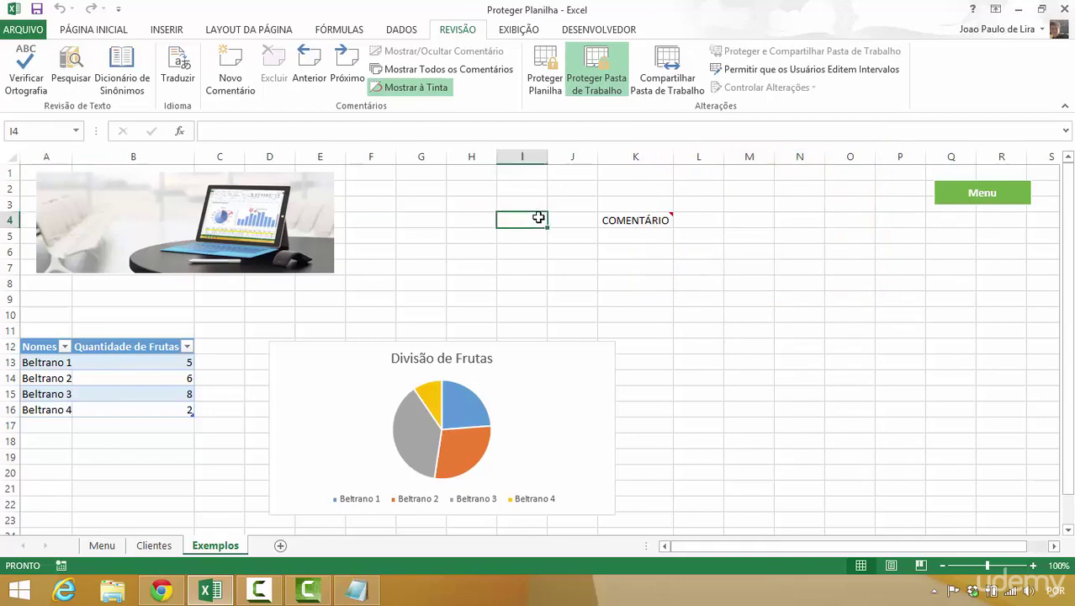
pyautogui.click(534, 240)
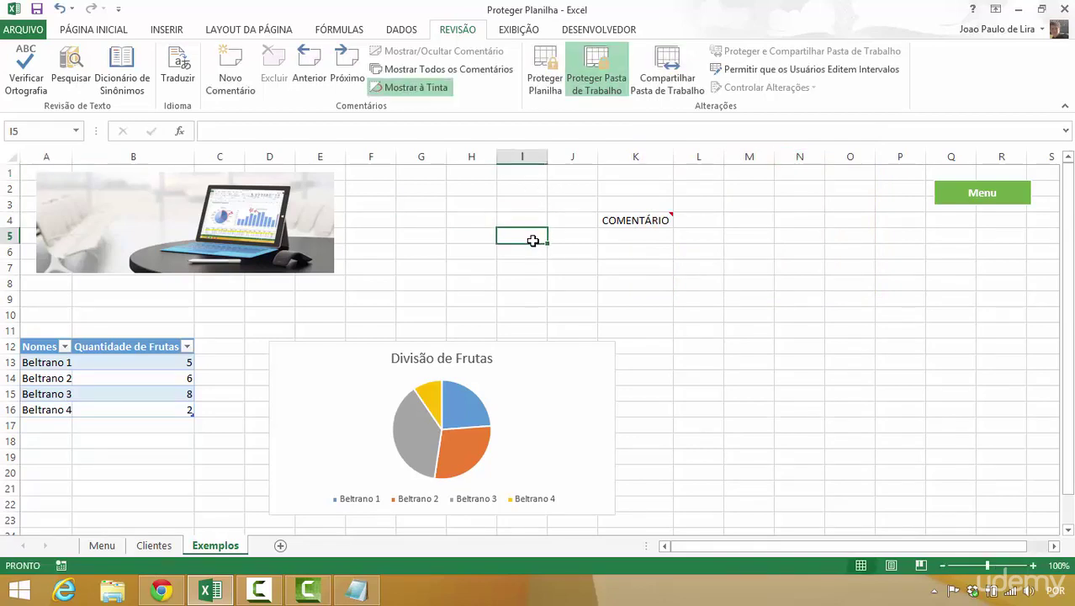
pyautogui.click(533, 255)
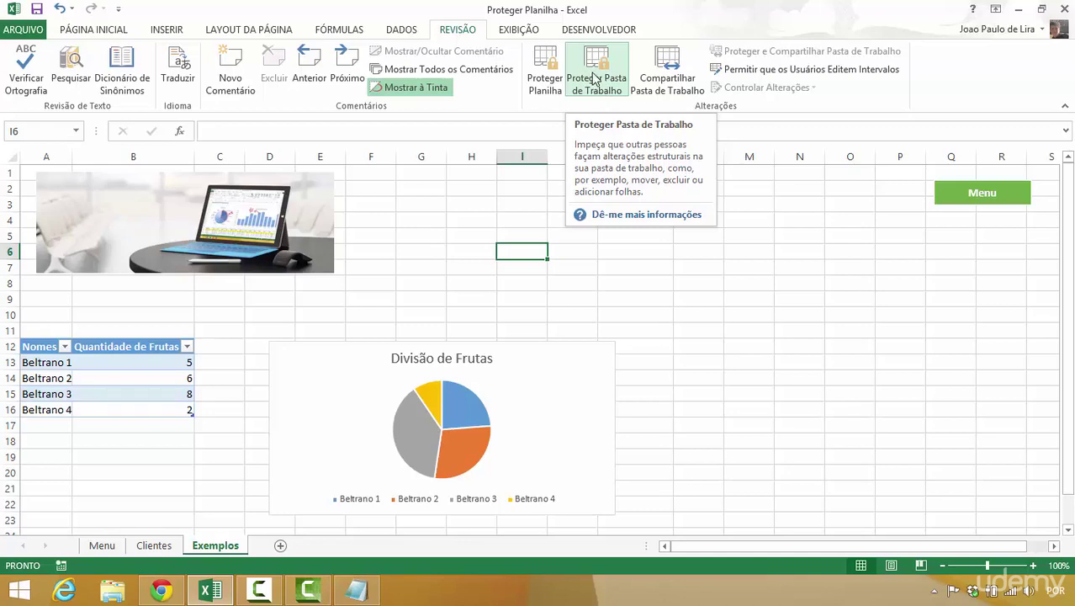
# - Check the Exemplos tab's context menu to confirm sheet insert, delete, rename and move are disabled
pyautogui.click(595, 84)
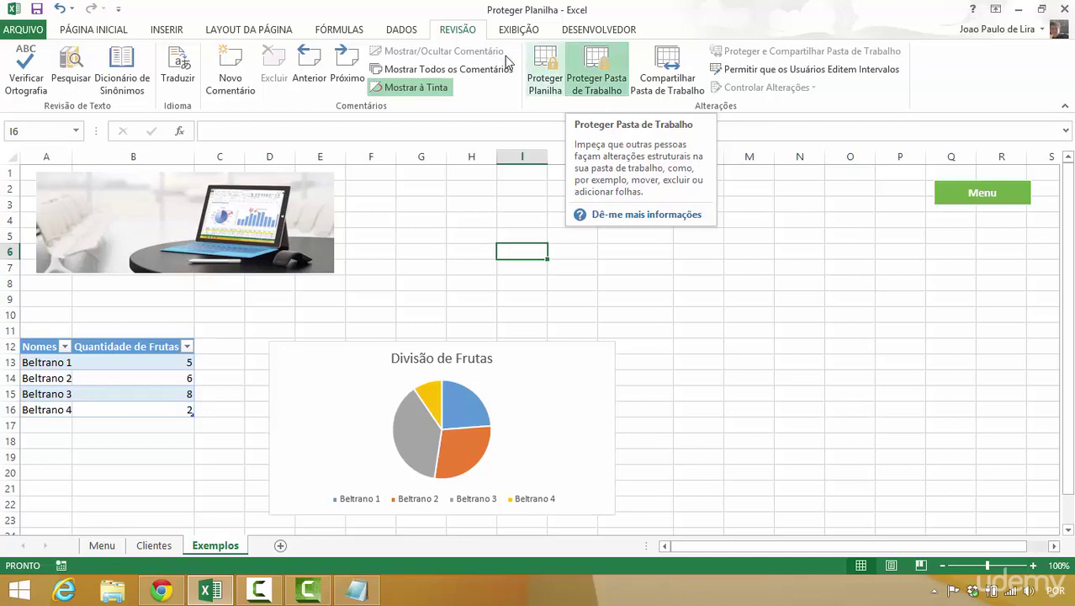
pyautogui.click(108, 32)
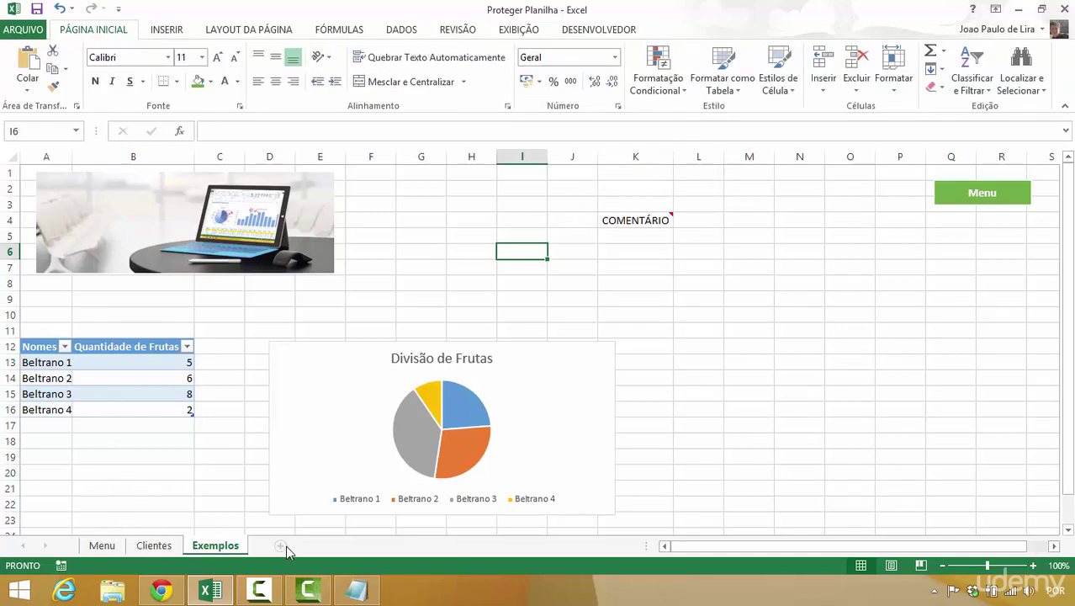
pyautogui.rightClick(221, 550)
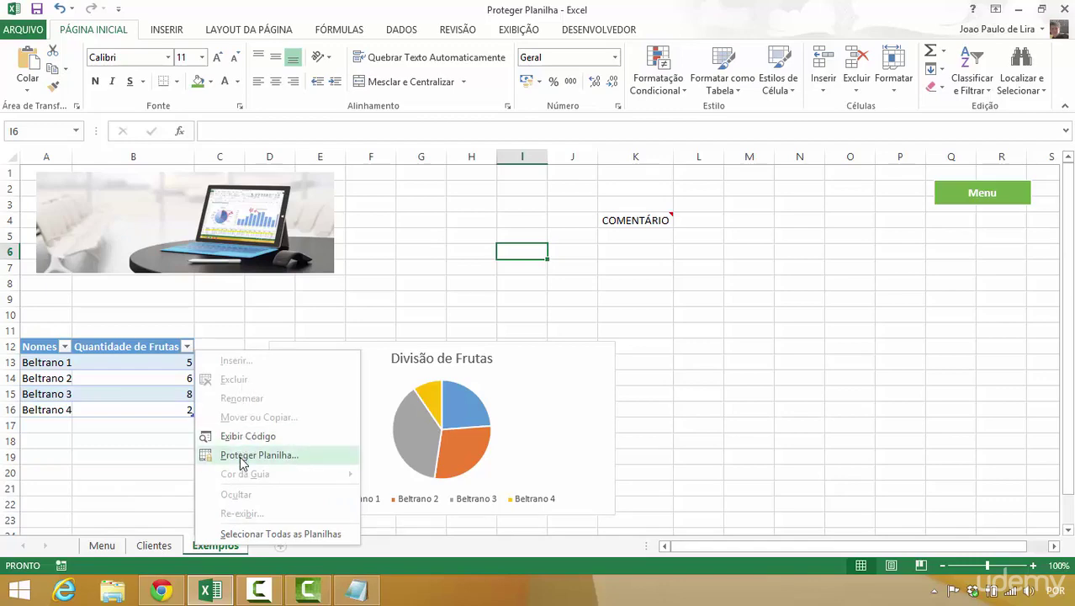
pyautogui.click(164, 539)
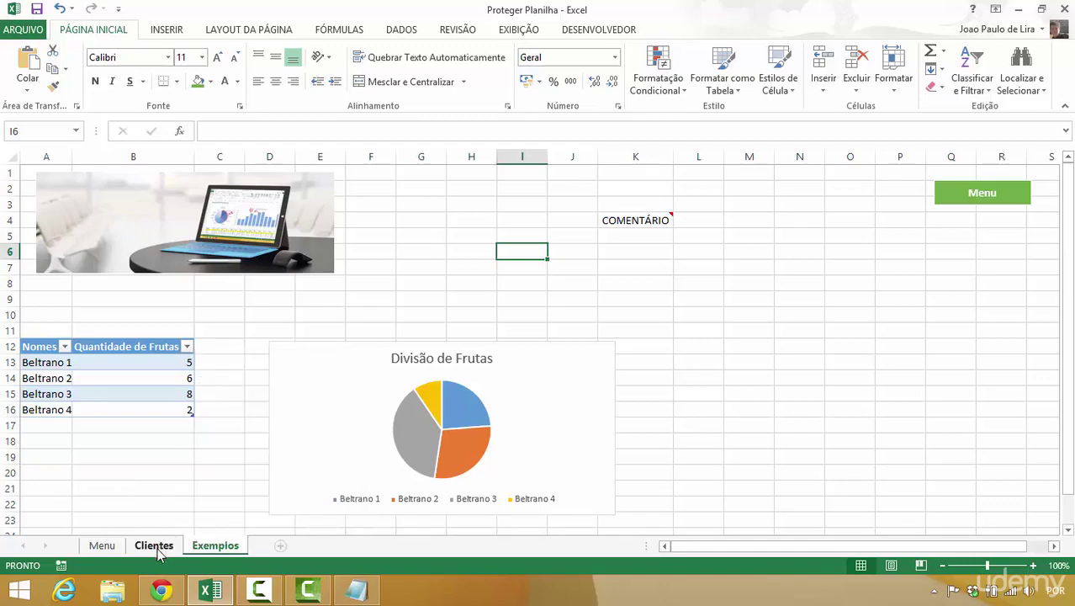
# - Cycle through the Clientes, Menu and Exemplos sheets and bring up the Revisão ribbon
pyautogui.click(153, 546)
pyautogui.click(105, 546)
pyautogui.click(215, 545)
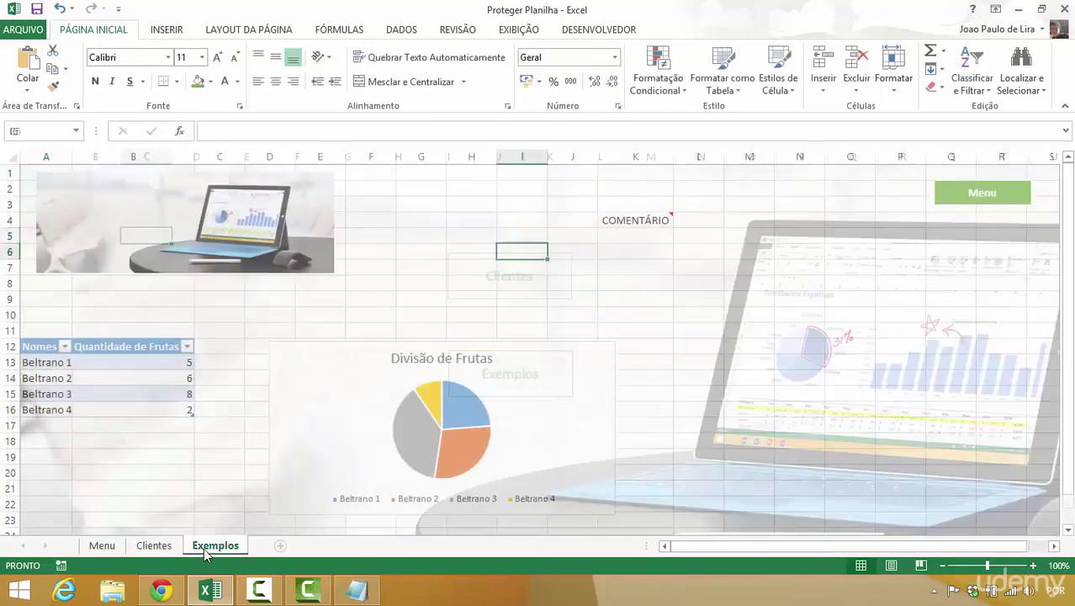
pyautogui.click(512, 30)
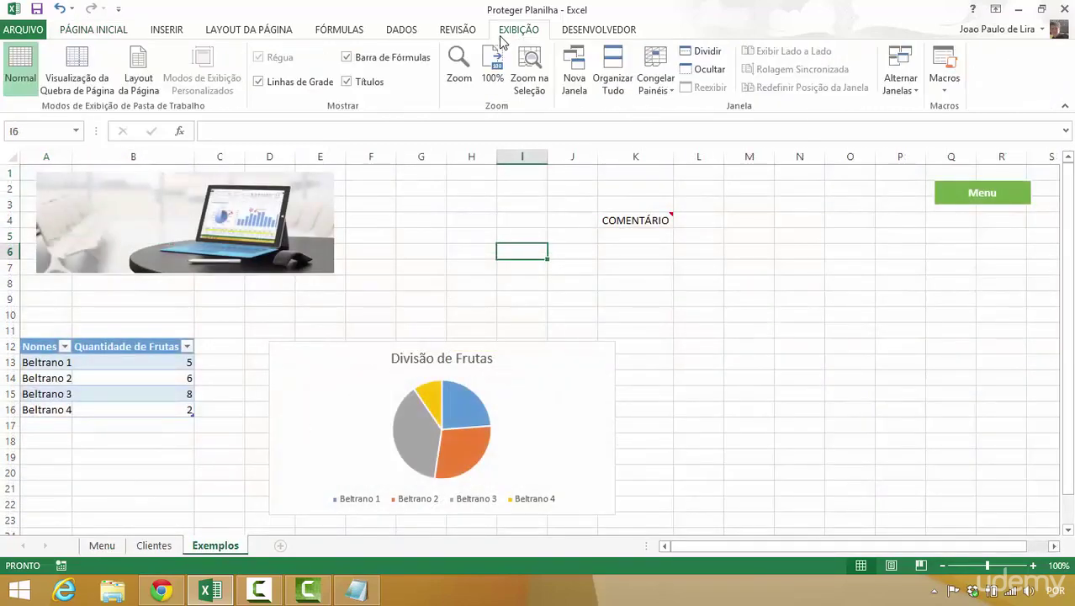
pyautogui.click(459, 30)
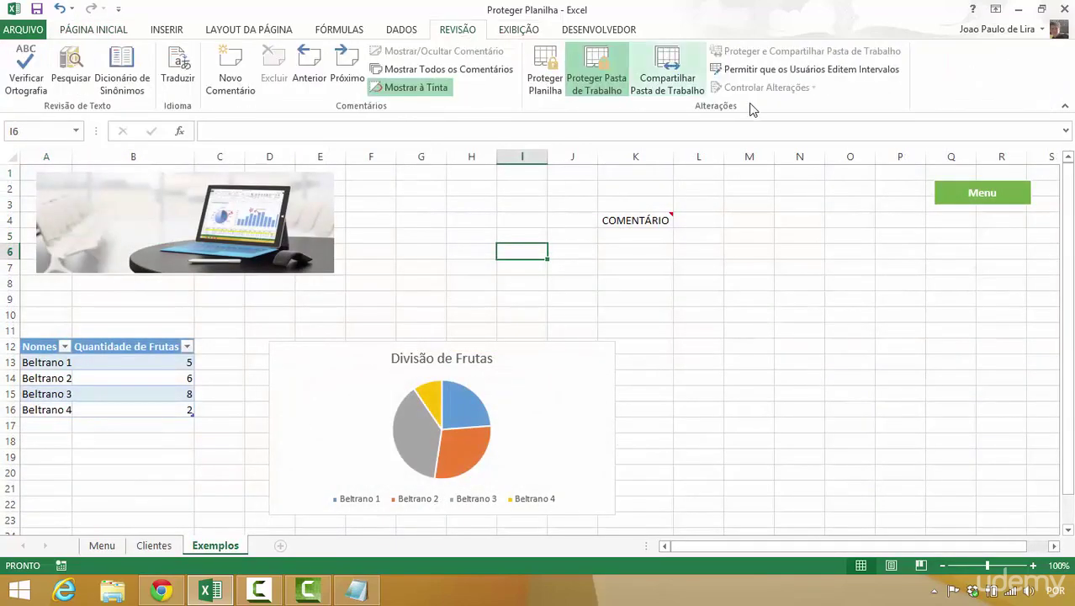
# - Clear the workbook structure protection, then password-protect Exemplos again with a confirmed password
pyautogui.click(617, 66)
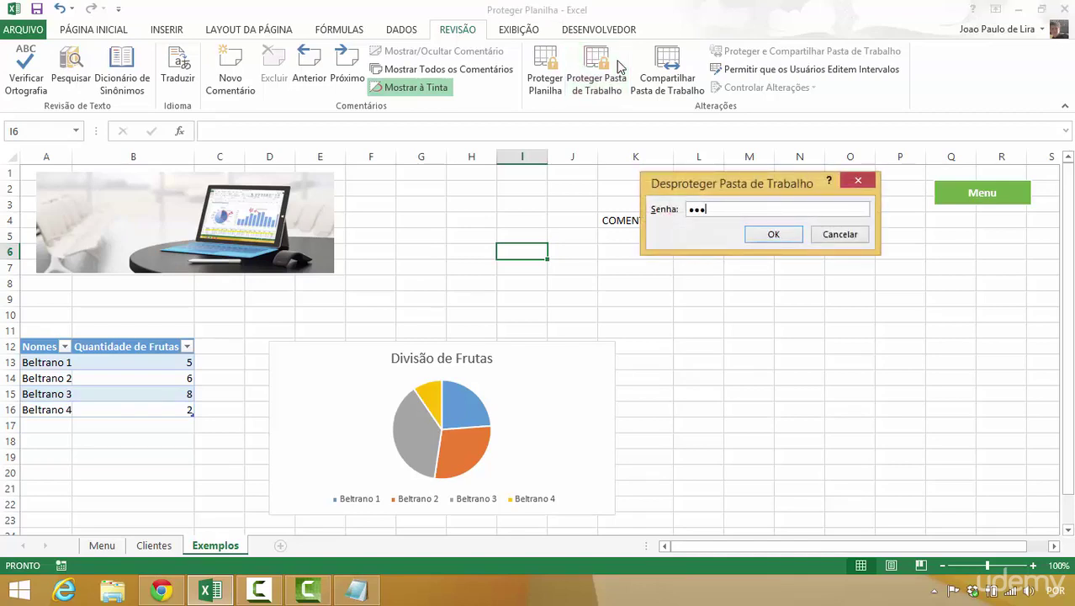
pyautogui.click(824, 235)
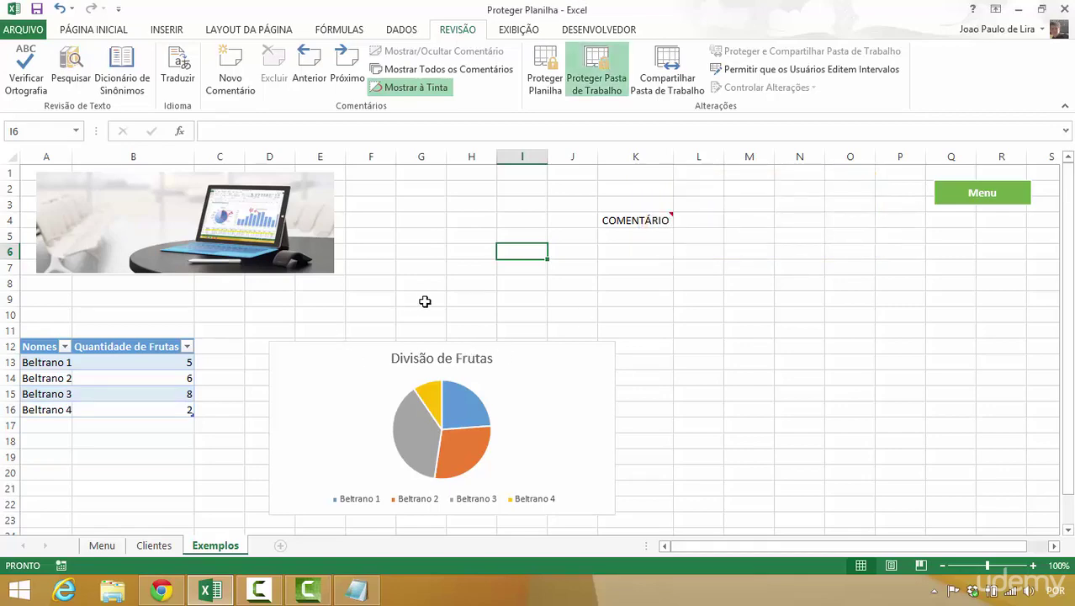
pyautogui.click(543, 68)
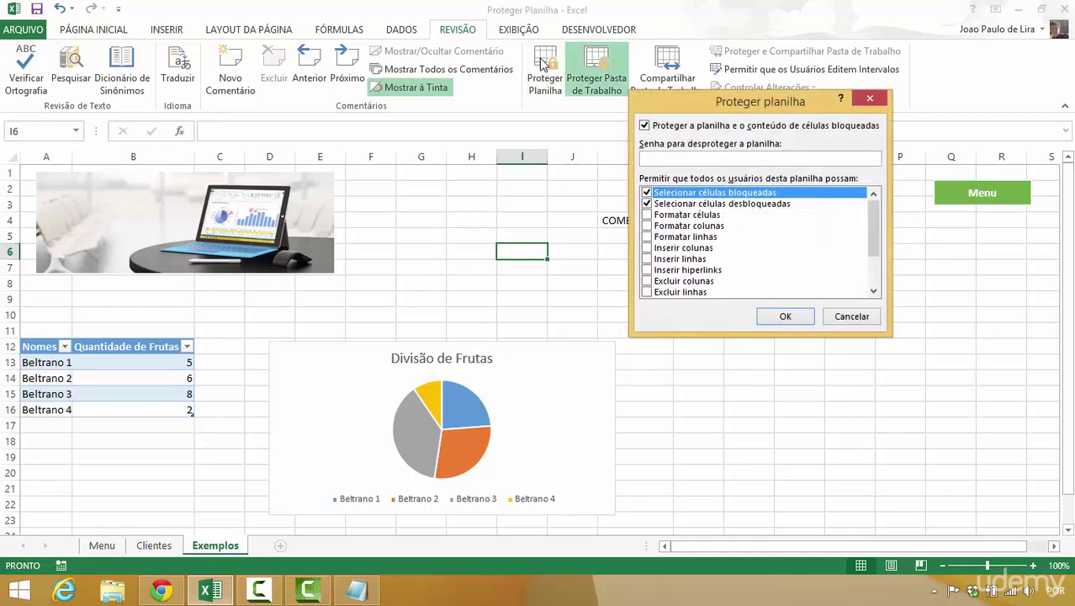
pyautogui.press('Return')
pyautogui.write('123')
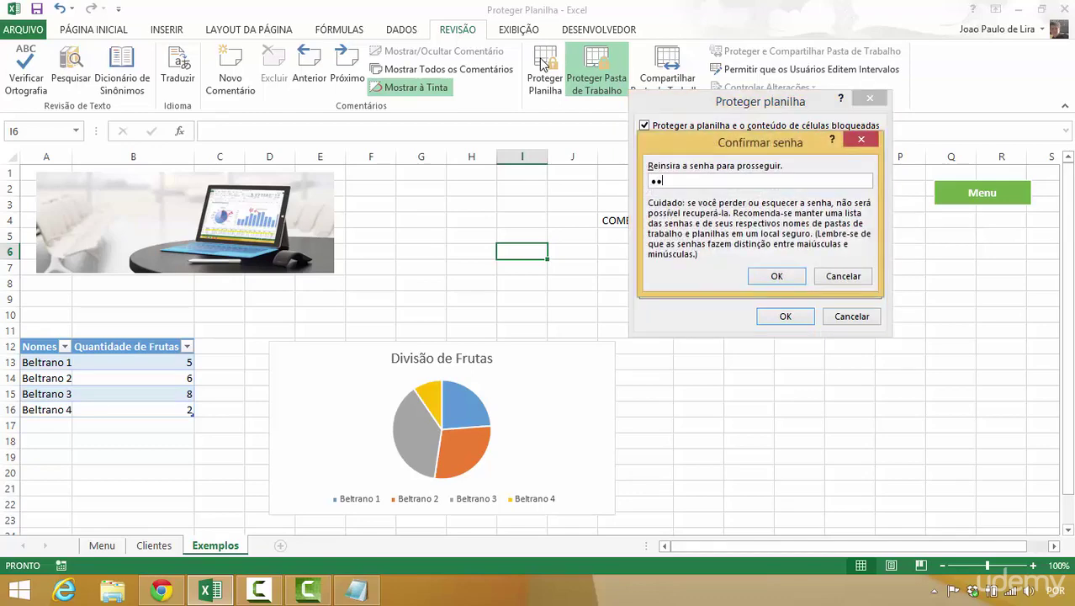
pyautogui.press('Return')
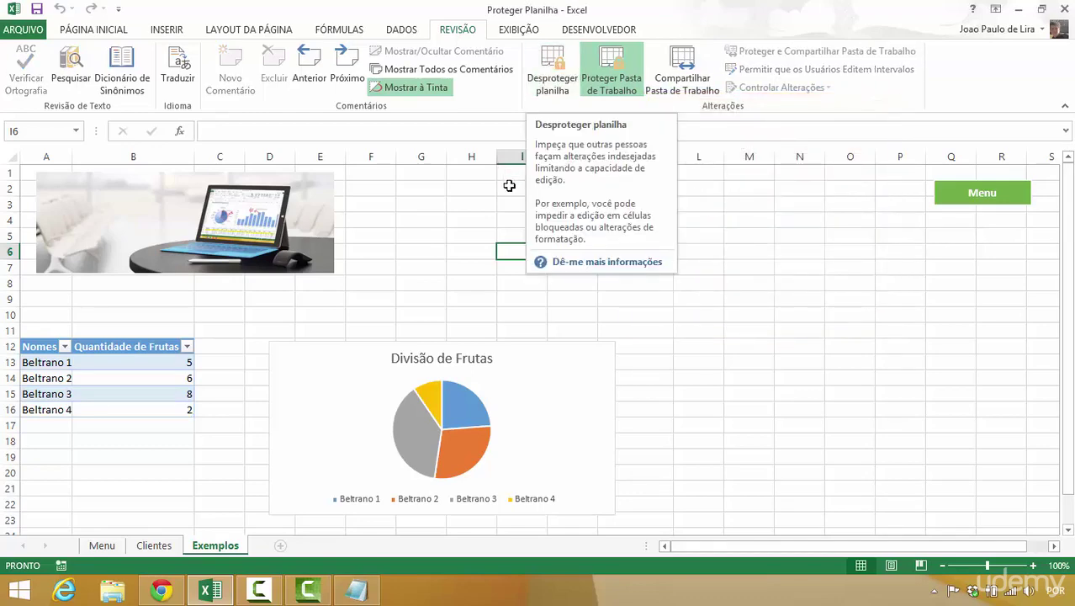
# - Browse the Página Inicial format options and select a few empty cells, ending on E10
pyautogui.click(125, 31)
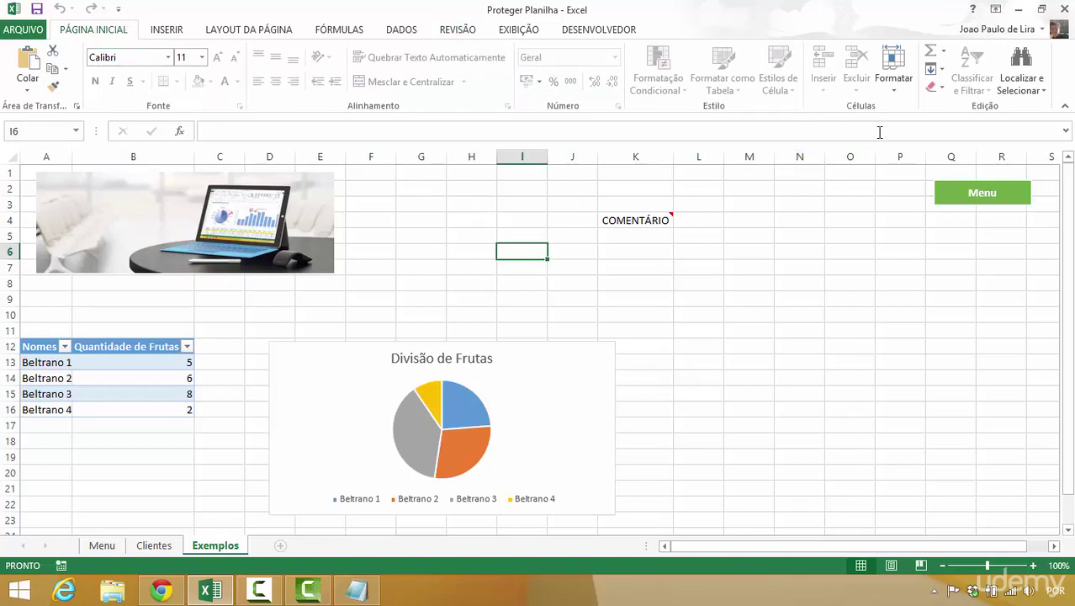
pyautogui.click(895, 84)
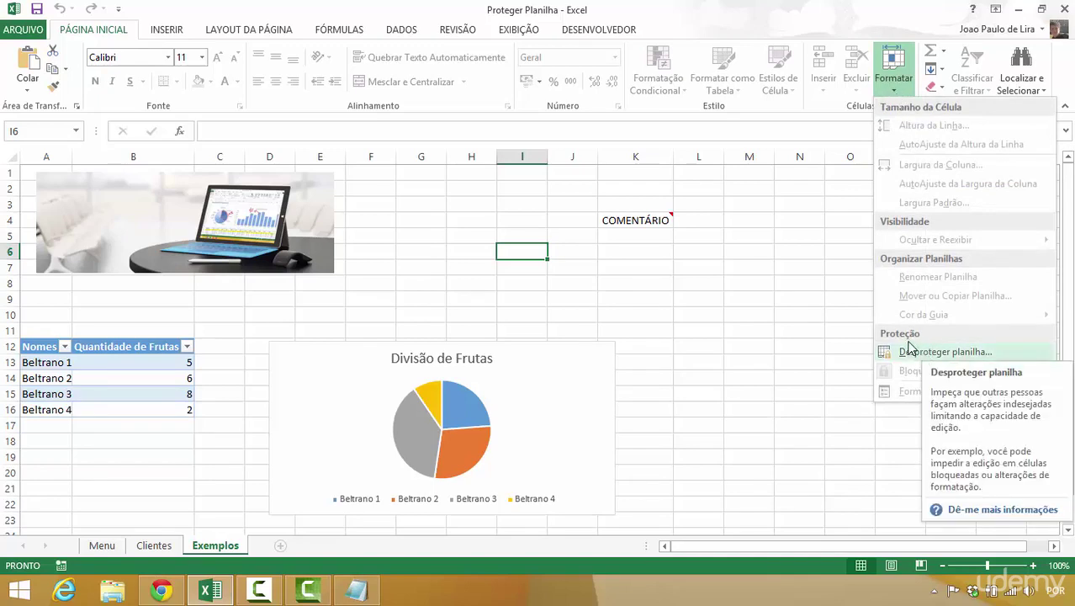
pyautogui.click(700, 300)
pyautogui.click(677, 299)
pyautogui.click(593, 284)
pyautogui.click(400, 293)
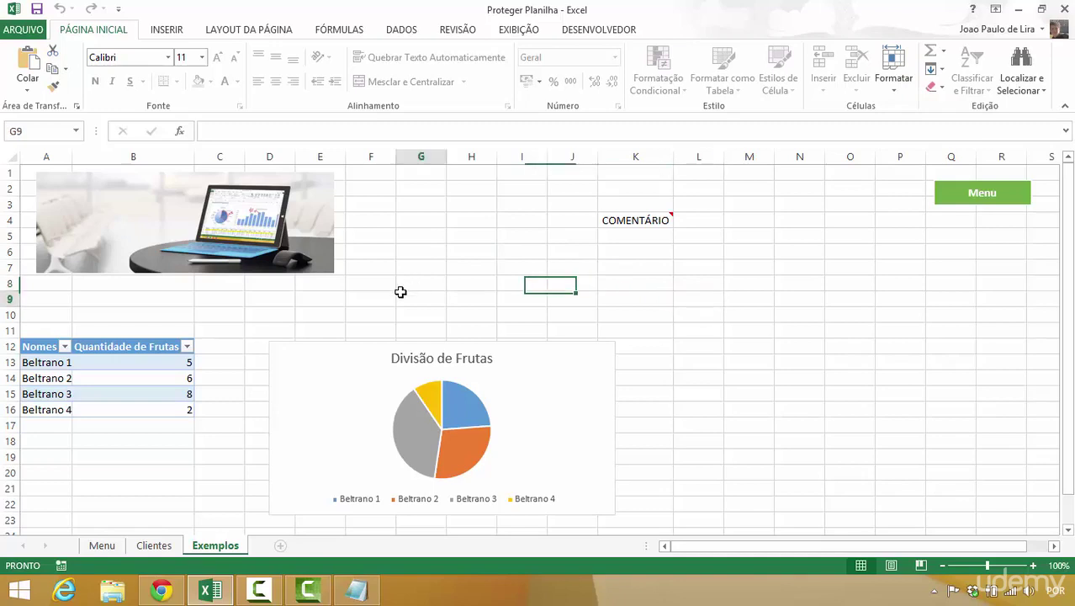
pyautogui.click(297, 312)
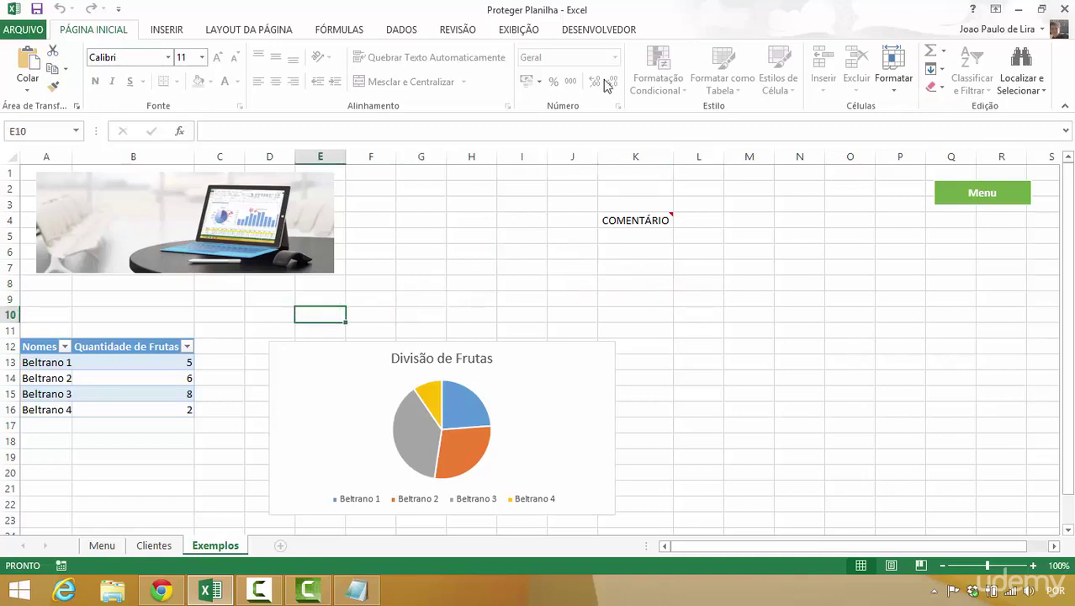
# - Try Limpar Tudo on cell K4 and dismiss the protected-sheet warning
pyautogui.click(933, 89)
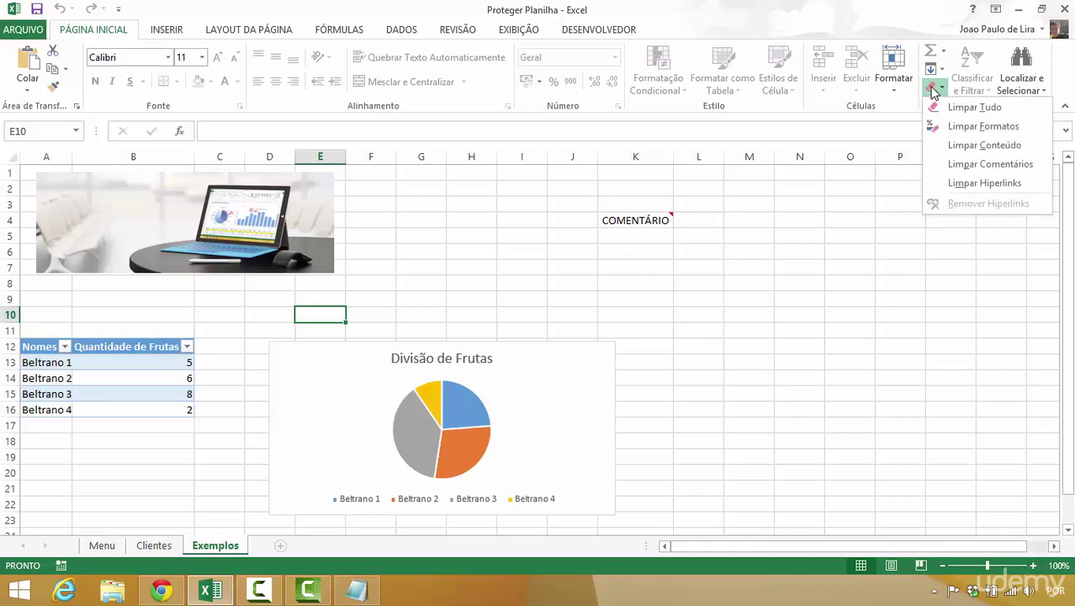
pyautogui.click(638, 222)
pyautogui.click(933, 87)
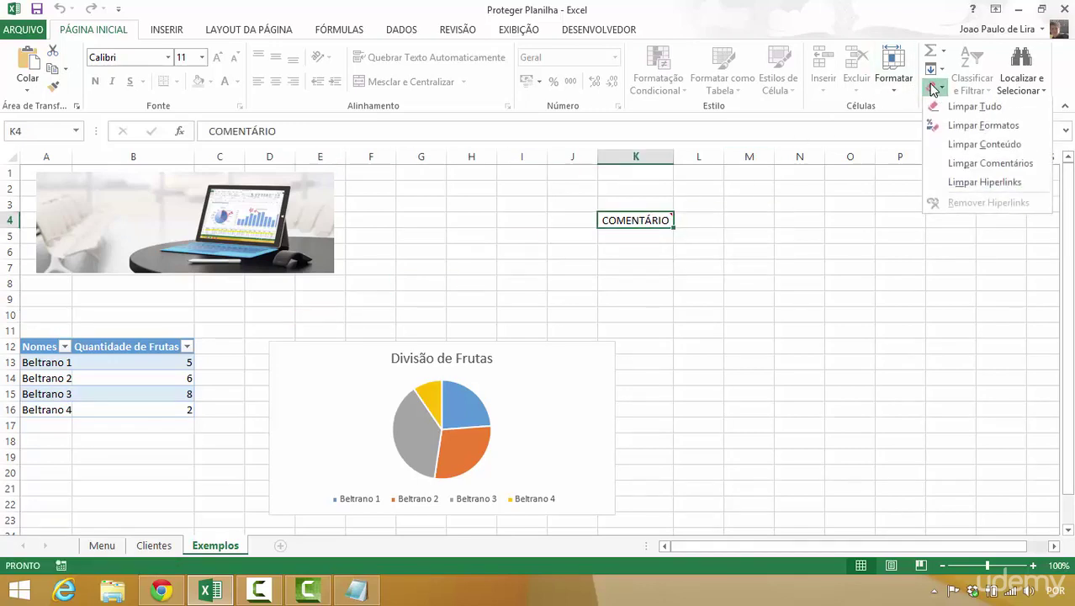
pyautogui.click(938, 110)
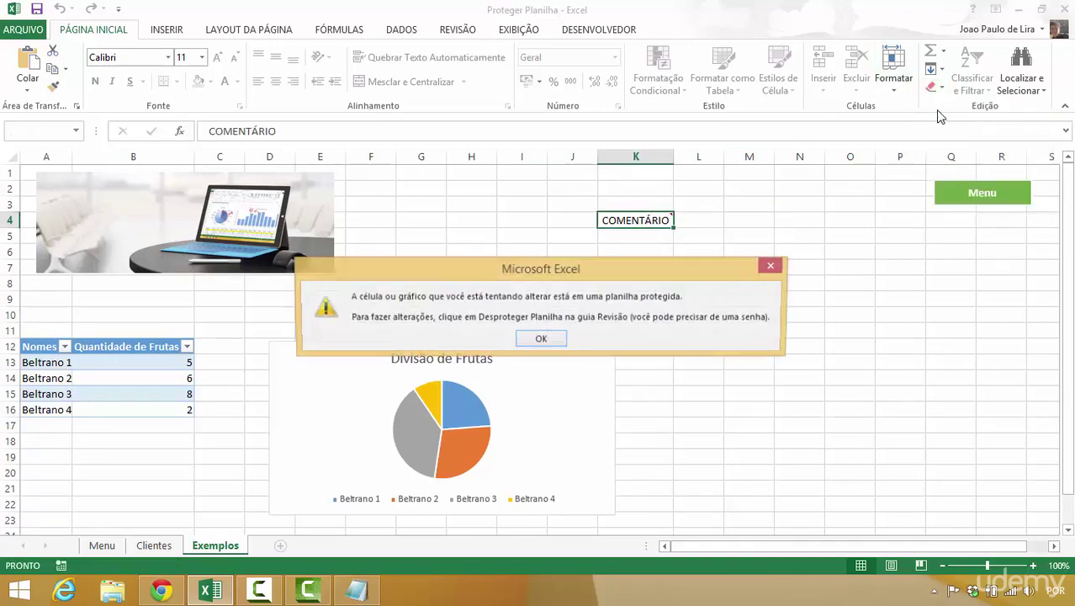
pyautogui.click(542, 337)
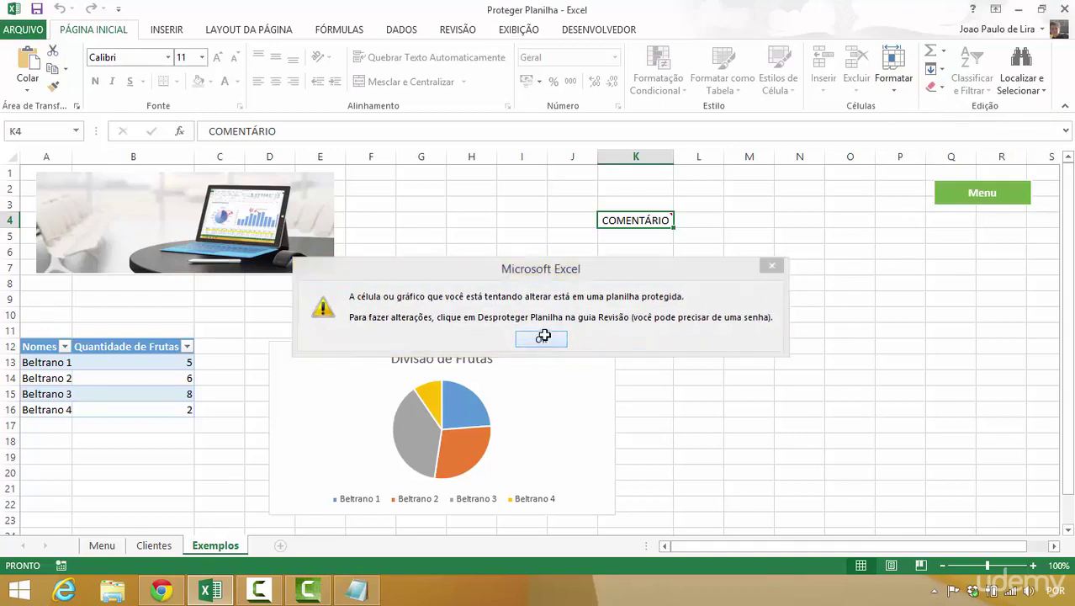
# - Try Preencher > Para Baixo on K4, dismiss the warning, and open Localizar
pyautogui.click(942, 71)
pyautogui.click(950, 88)
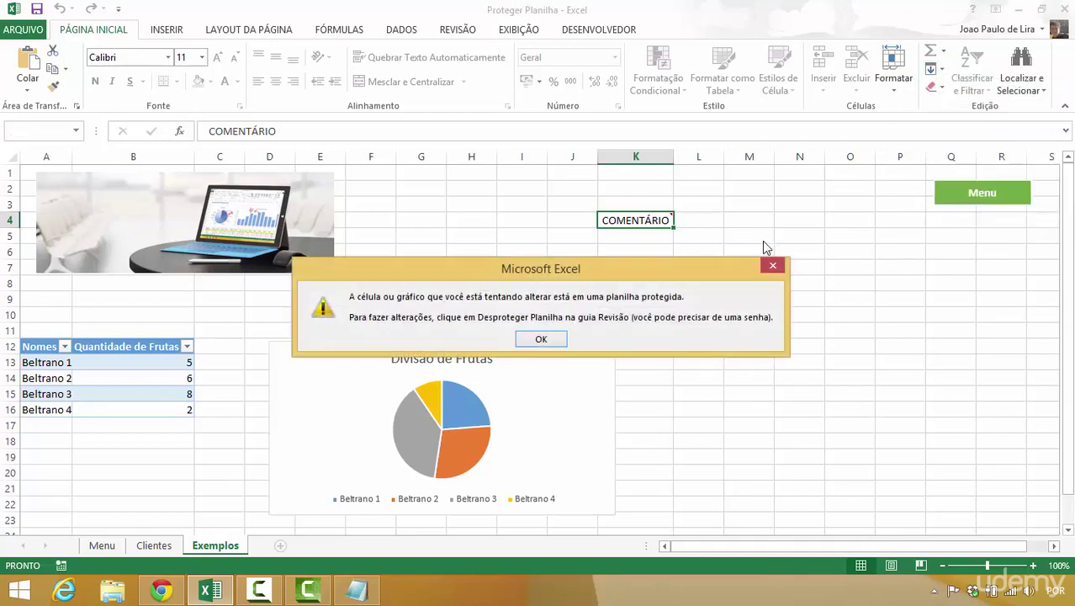
pyautogui.click(539, 339)
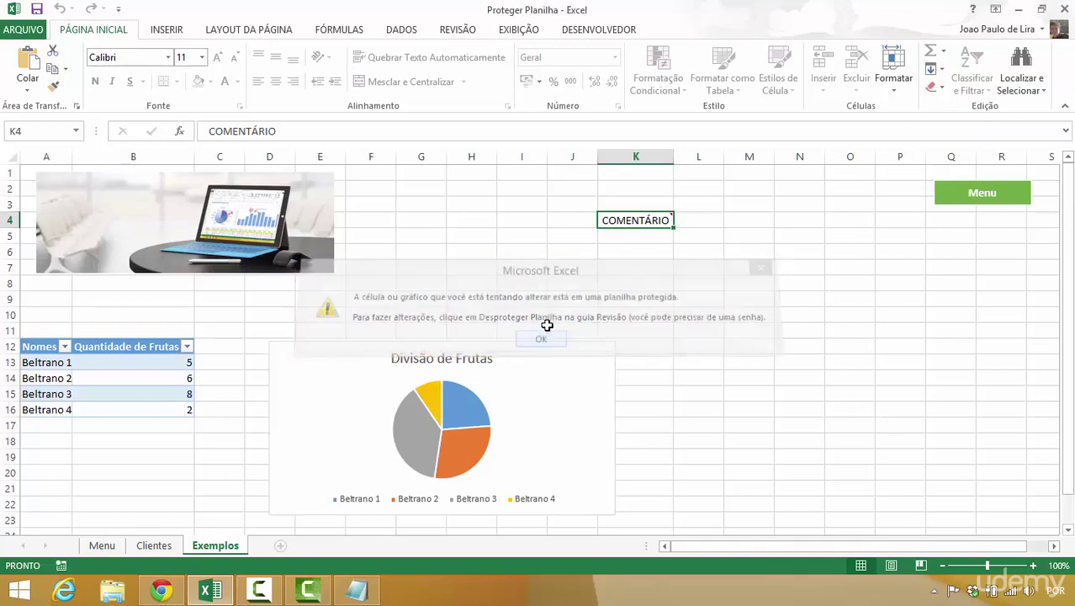
pyautogui.click(1036, 70)
pyautogui.click(980, 108)
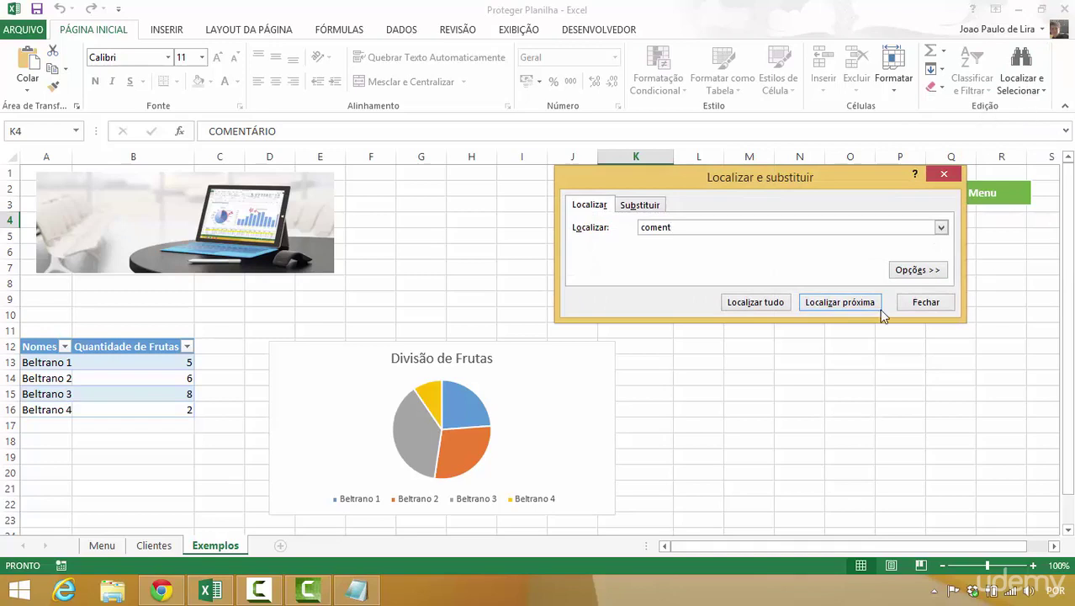
# - Find the next cell matching 'coment', close the find window, and select O8
pyautogui.click(814, 301)
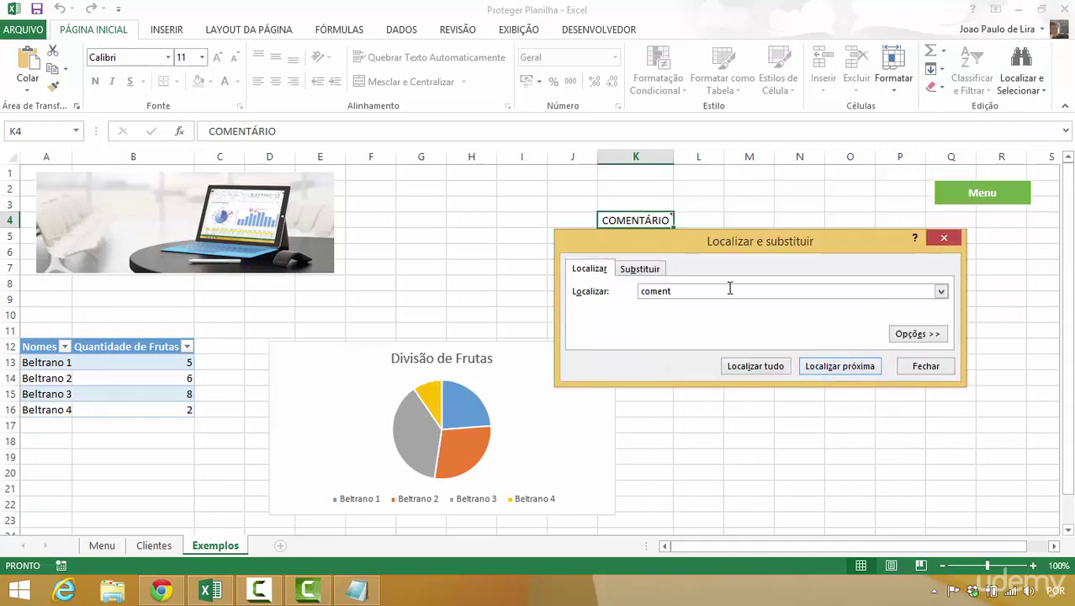
pyautogui.click(926, 366)
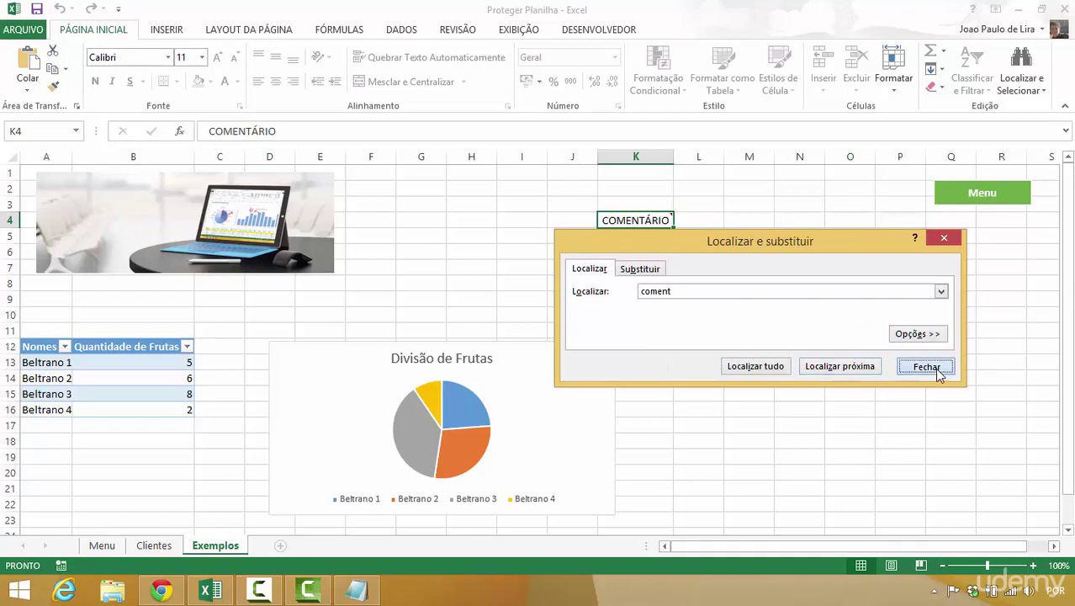
pyautogui.click(854, 284)
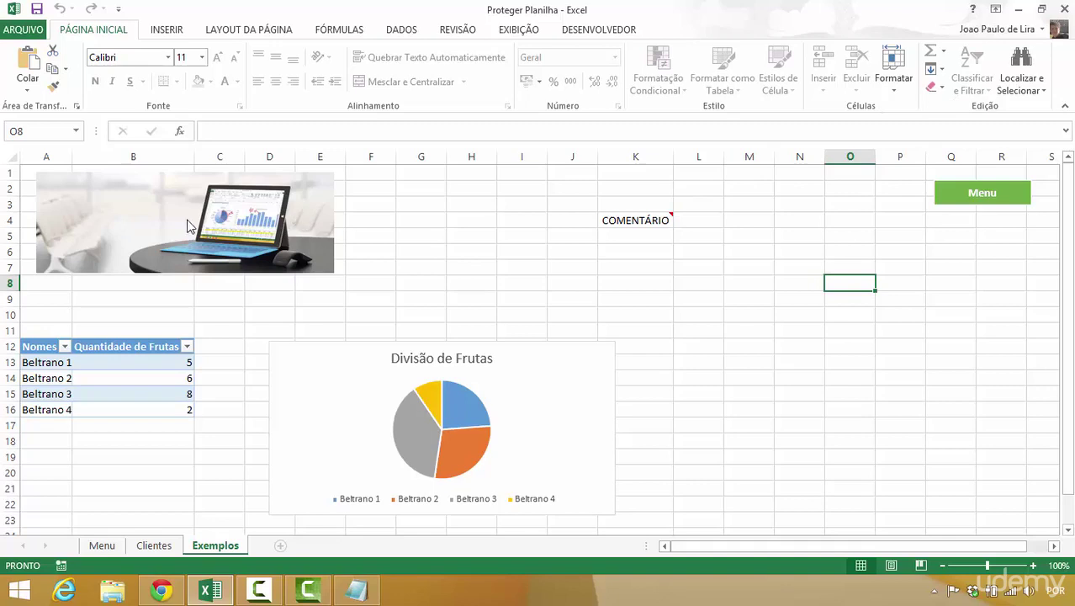
# - Try editing B14 in the fruit table, dismiss the protected-sheet warning, and return to Menu
pyautogui.click(123, 347)
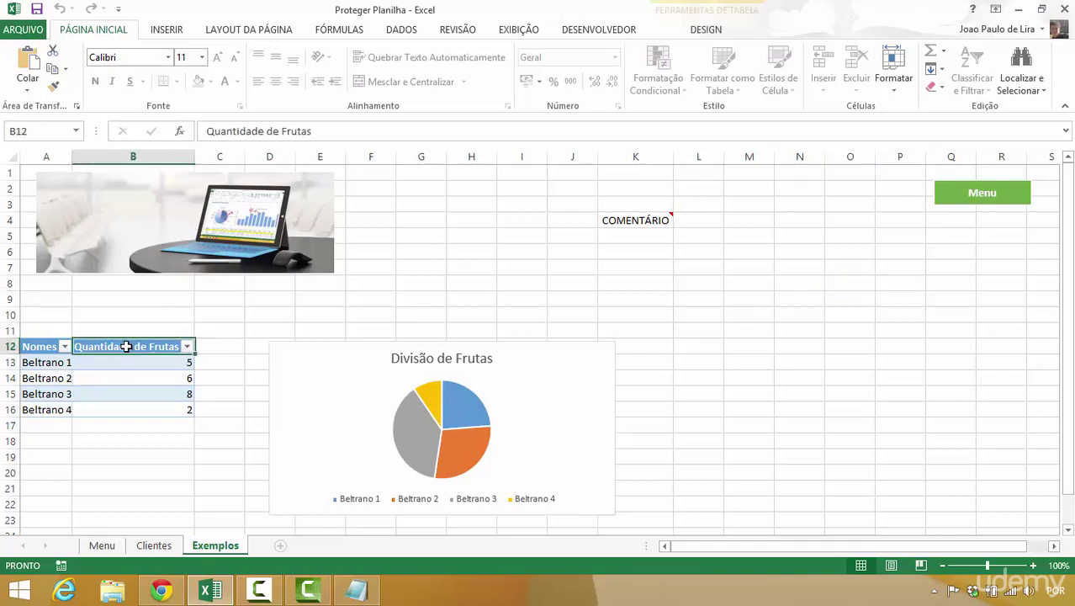
pyautogui.click(705, 30)
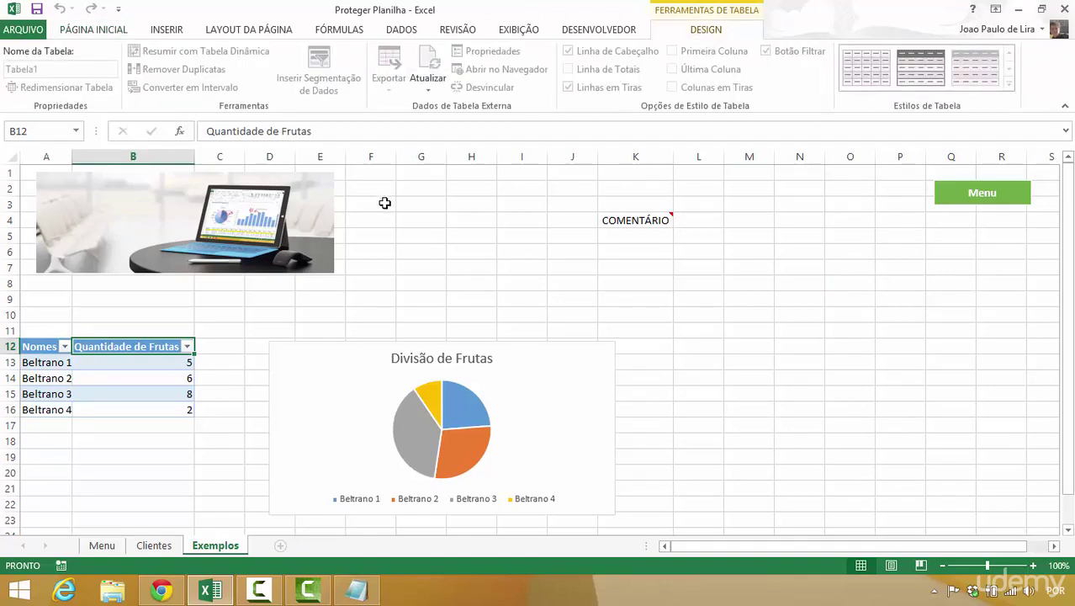
pyautogui.doubleClick(134, 378)
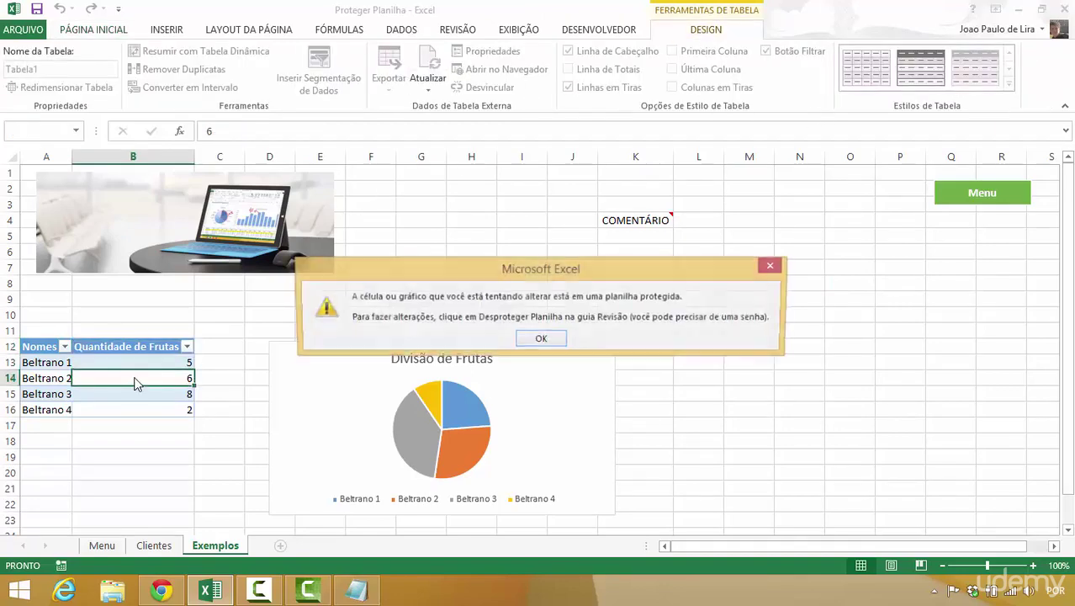
pyautogui.click(541, 342)
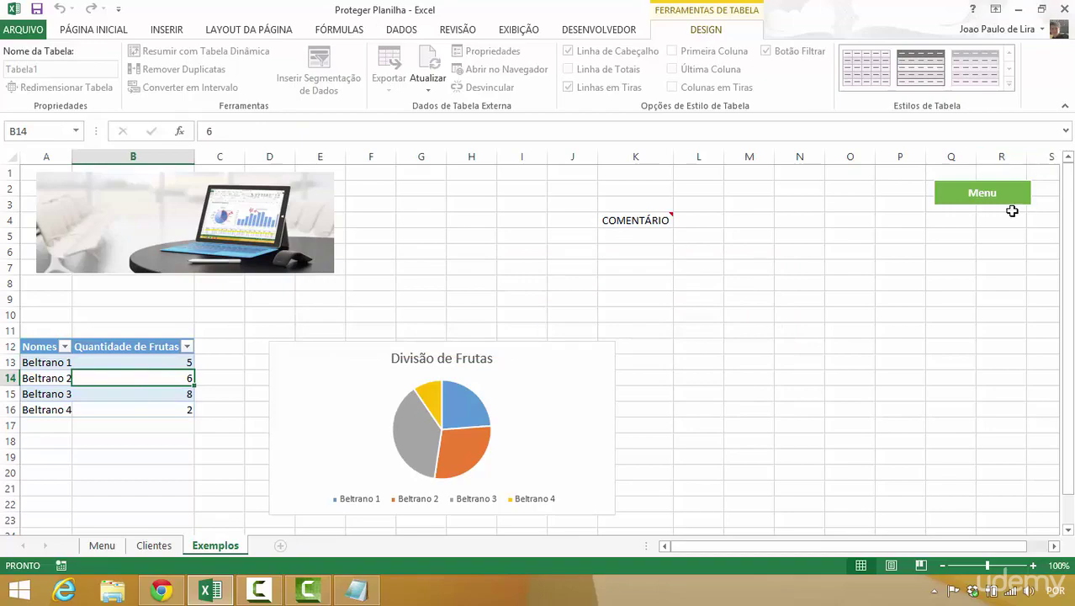
pyautogui.click(989, 198)
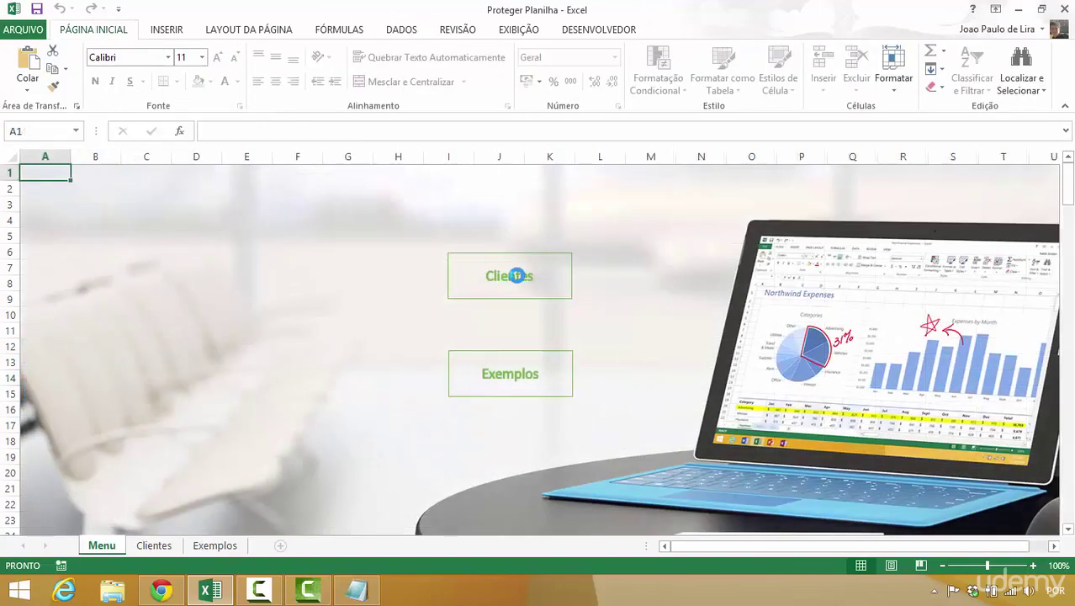
pyautogui.click(516, 276)
pyautogui.click(920, 201)
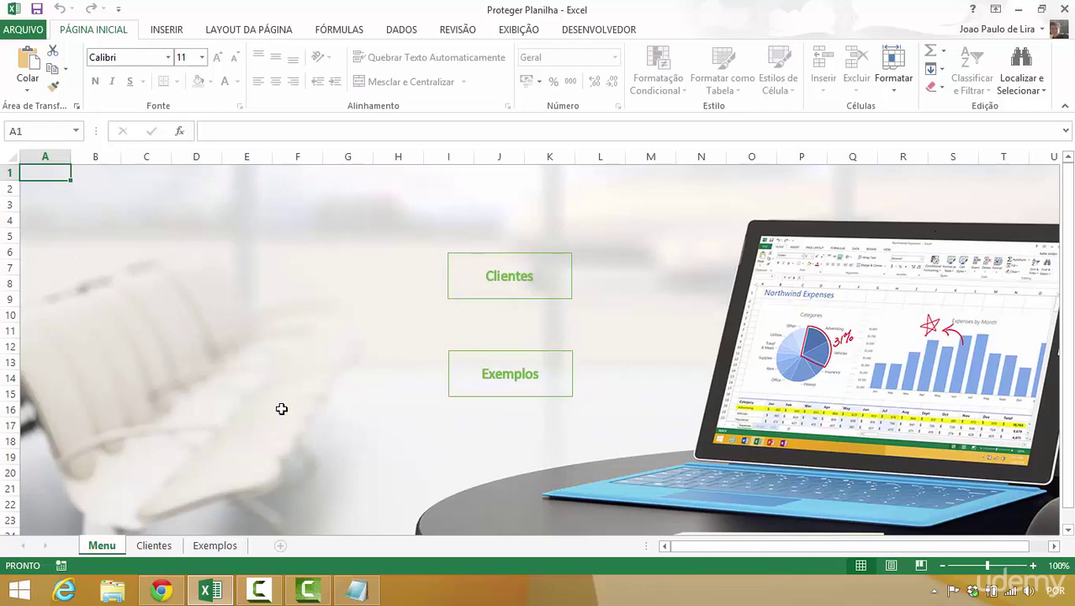
pyautogui.click(173, 545)
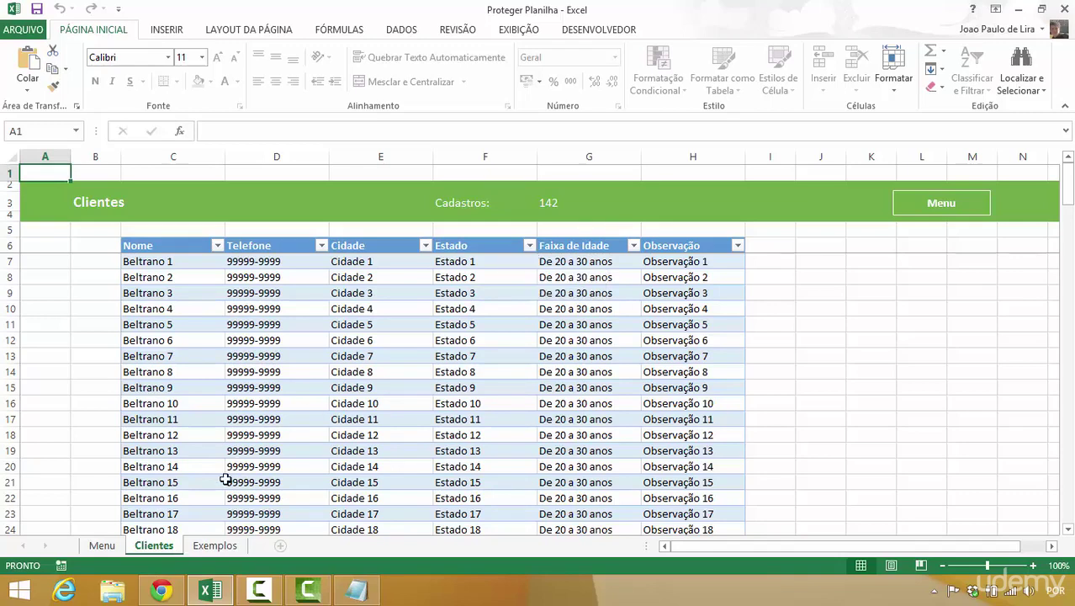
pyautogui.click(215, 545)
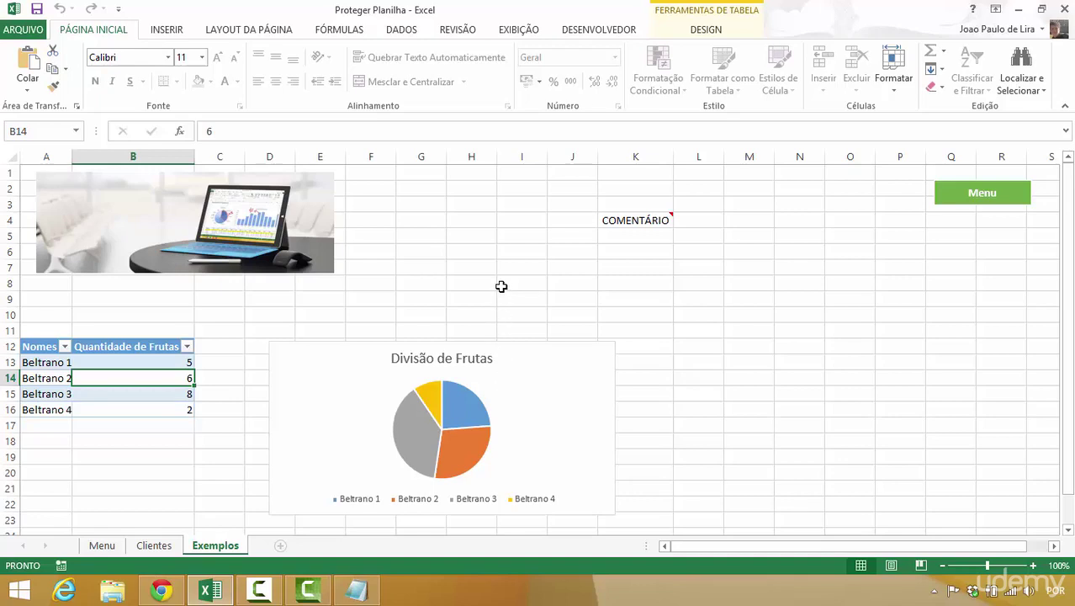
# - Use Desproteger Planilha on the Revisão tab and submit the password to unlock Exemplos
pyautogui.click(519, 30)
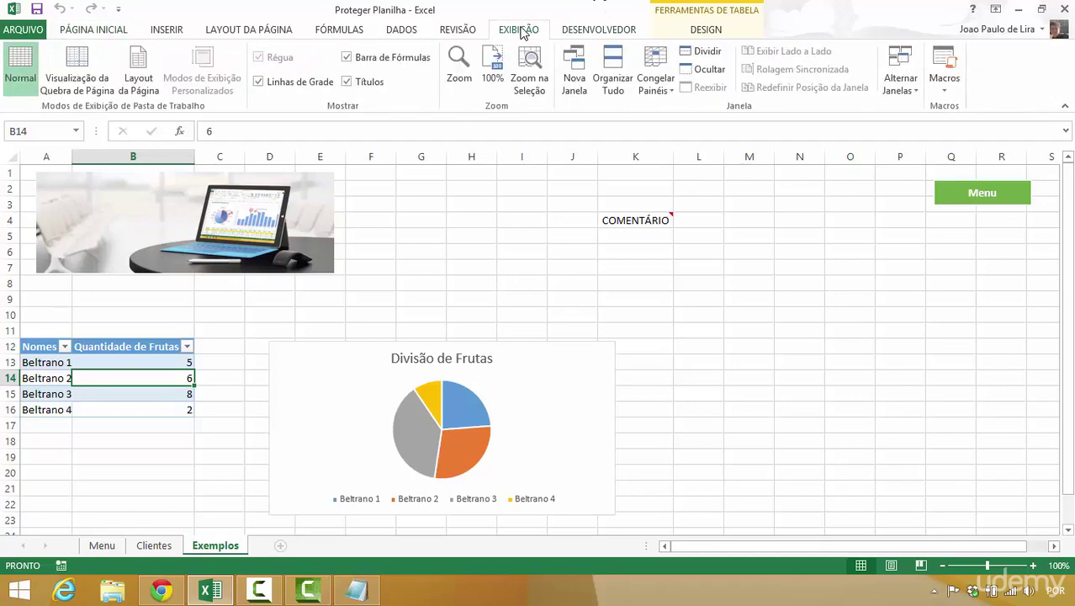
pyautogui.click(559, 31)
pyautogui.click(458, 27)
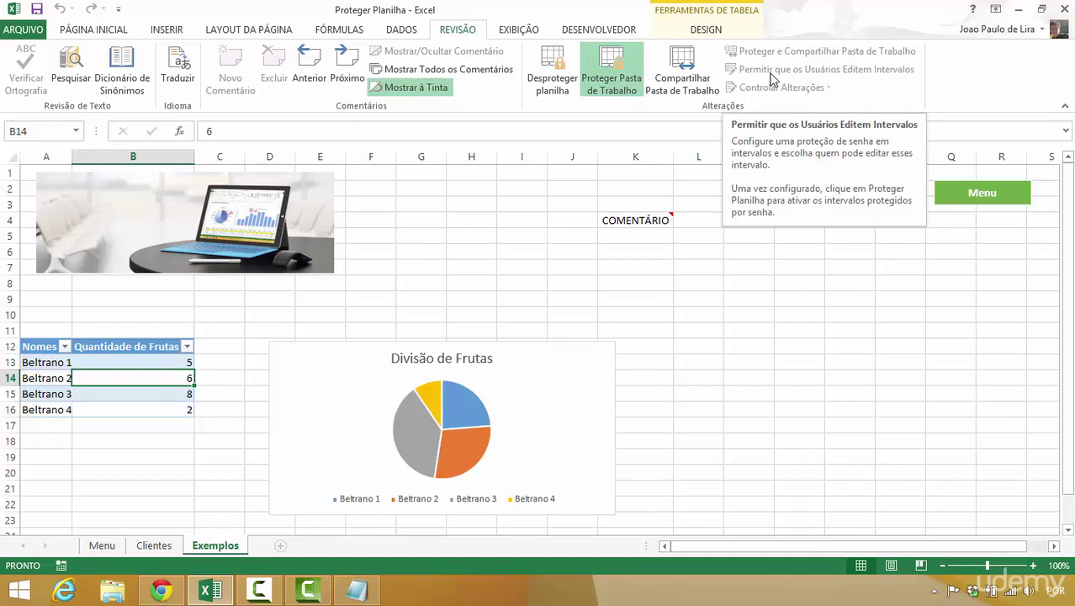
pyautogui.click(554, 74)
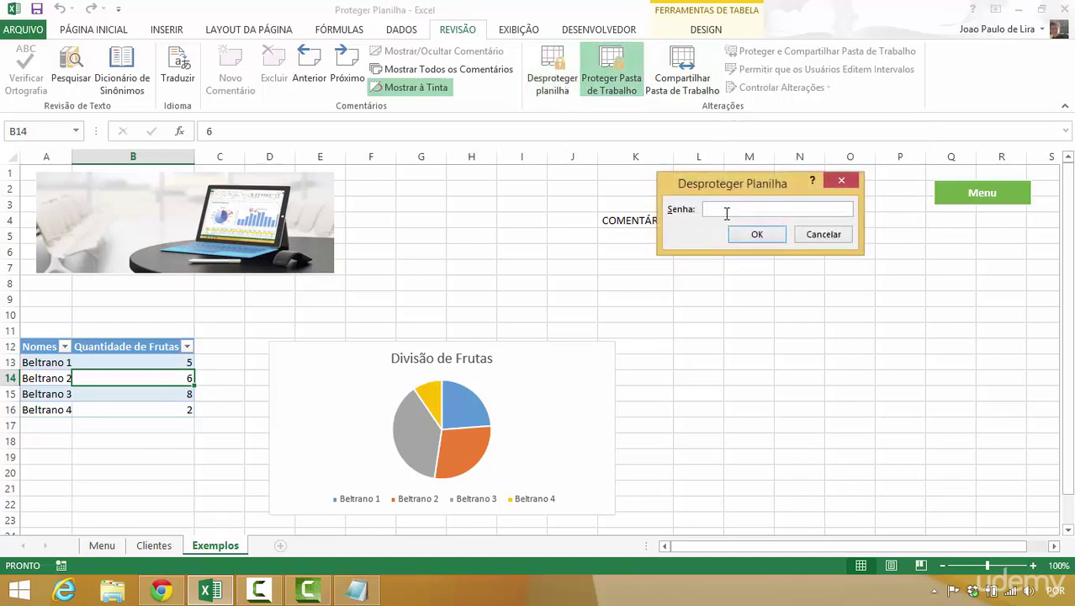
pyautogui.press('Return')
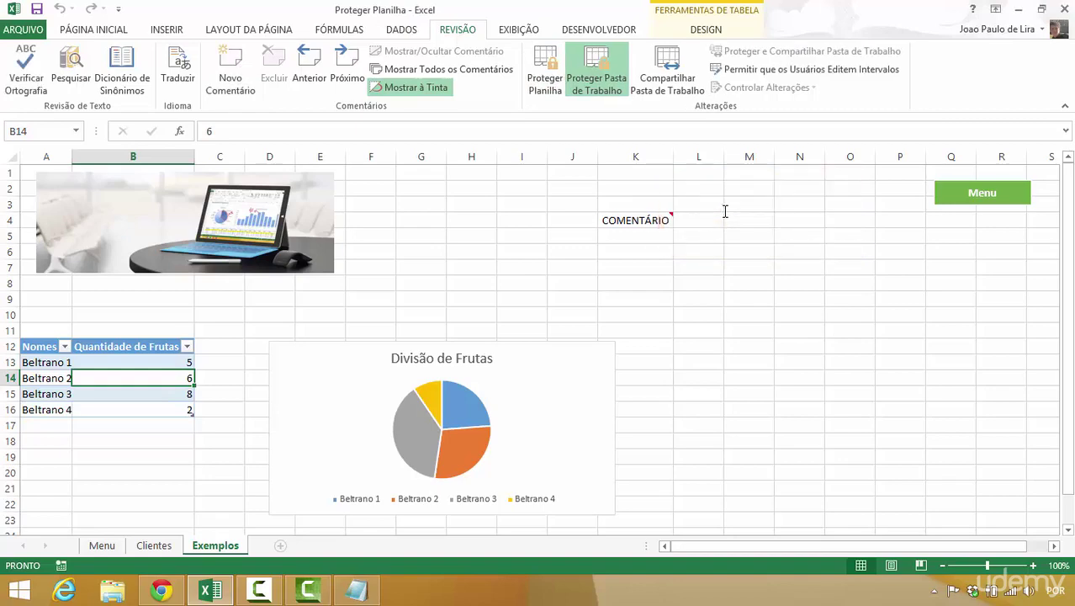
# - Create a new editable range titled Tabela Frutas with reference =A12:B16
pyautogui.click(779, 76)
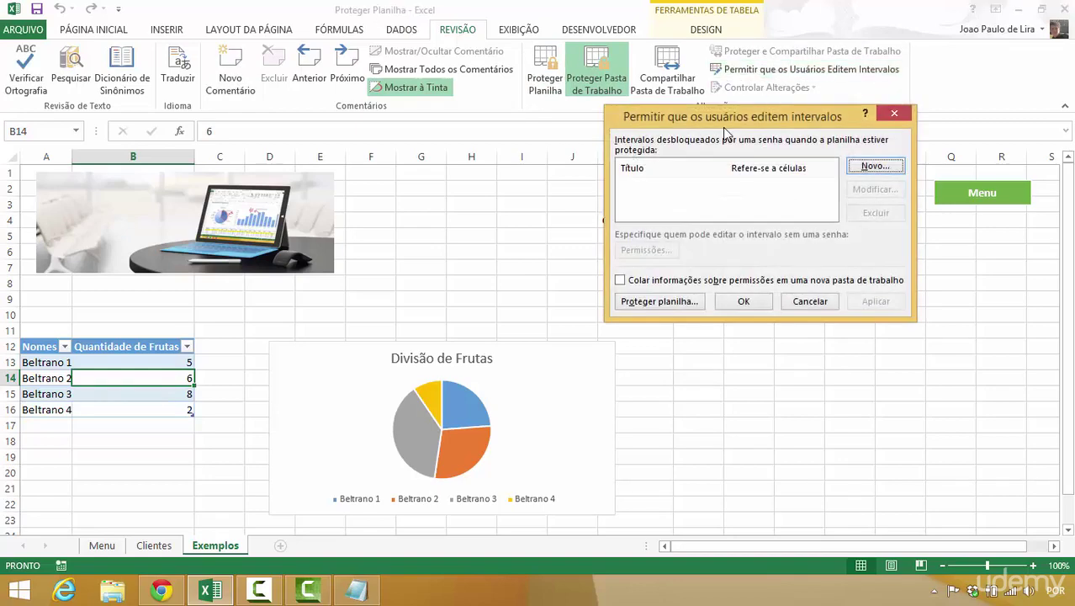
pyautogui.moveTo(714, 115); pyautogui.dragTo(808, 190)
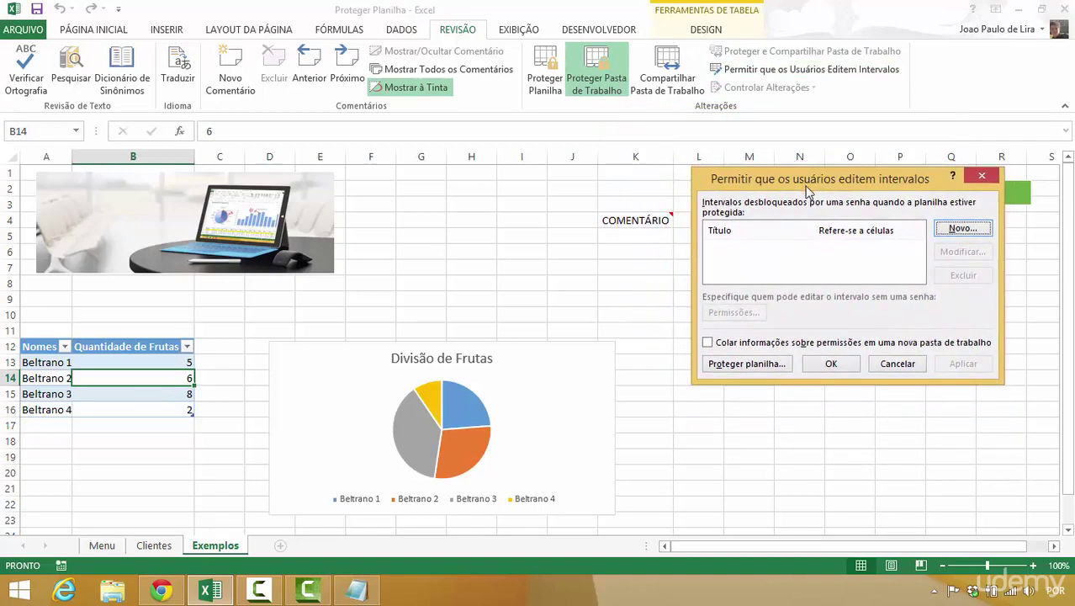
pyautogui.click(962, 229)
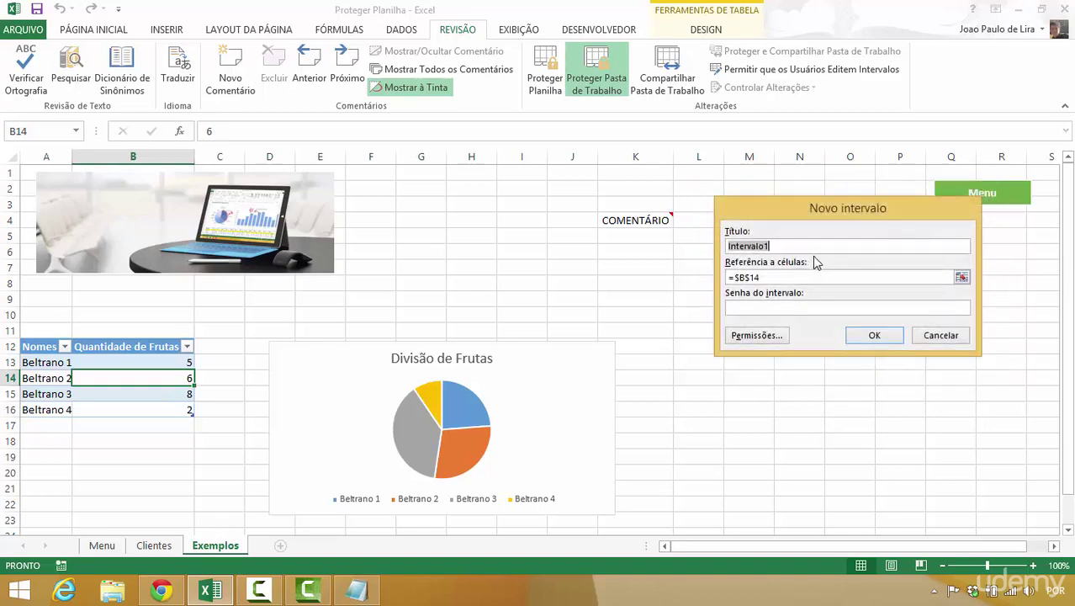
pyautogui.write('Tabela Frutas')
pyautogui.moveTo(772, 277); pyautogui.dragTo(728, 277)
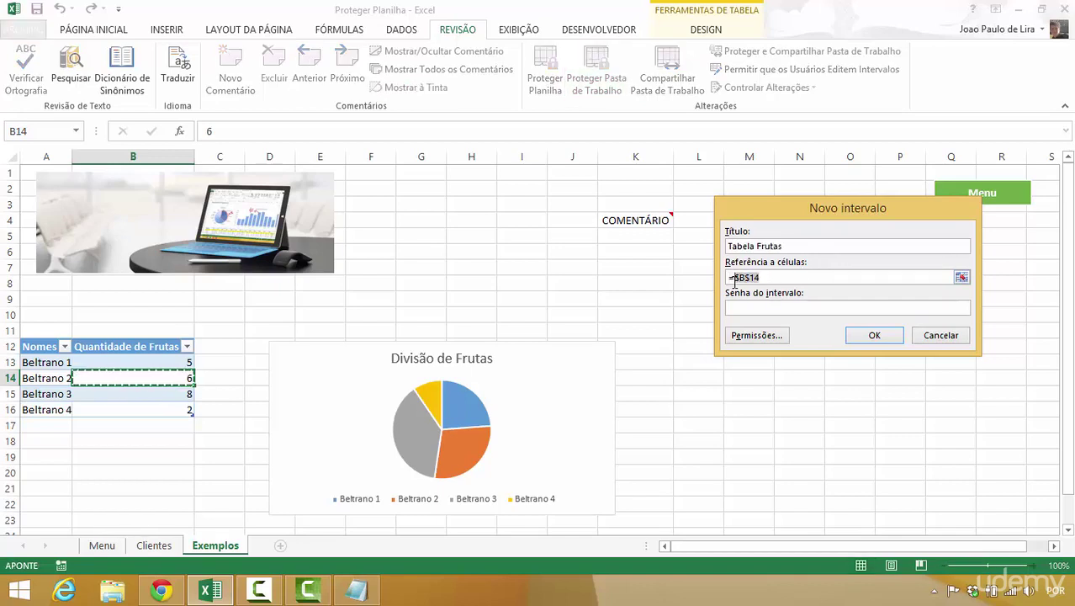
pyautogui.write('=')
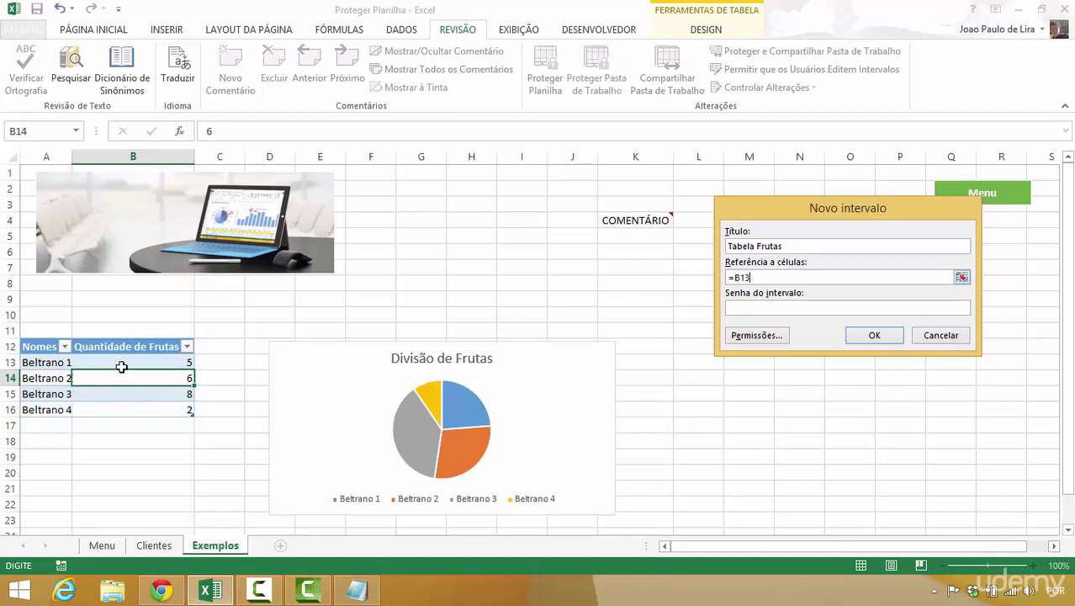
pyautogui.moveTo(121, 367); pyautogui.dragTo(124, 407)
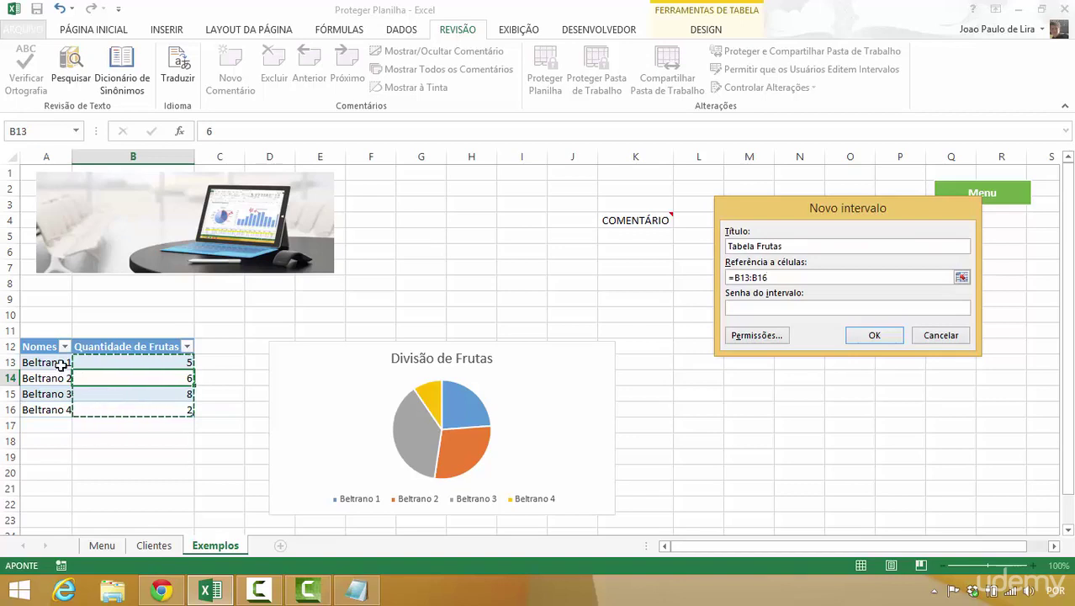
pyautogui.moveTo(43, 349); pyautogui.dragTo(124, 411)
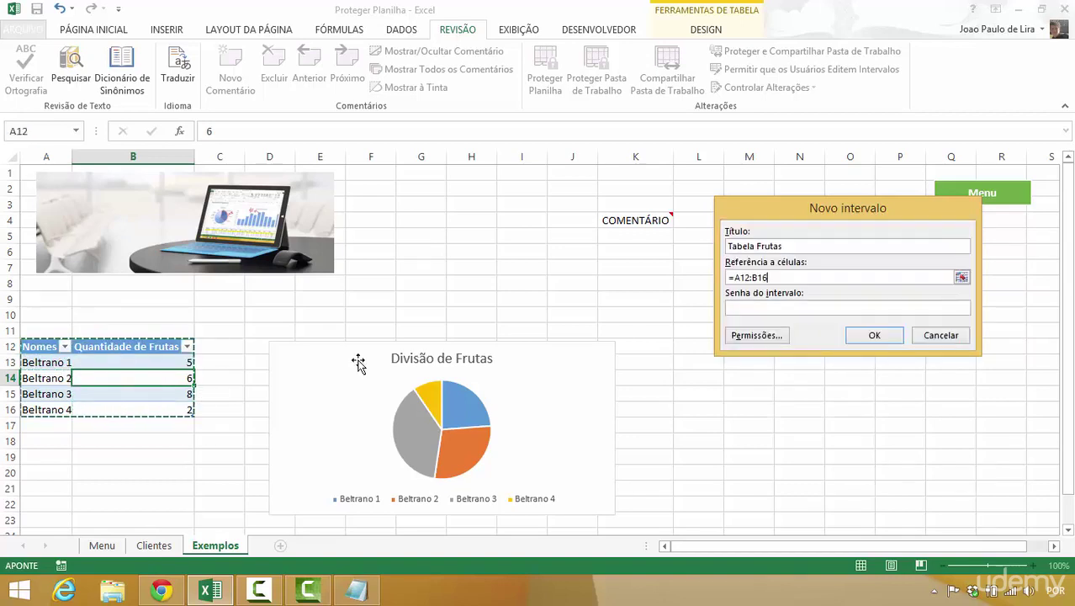
# - Confirm the Tabela Frutas range without changing permissions and apply it
pyautogui.click(849, 309)
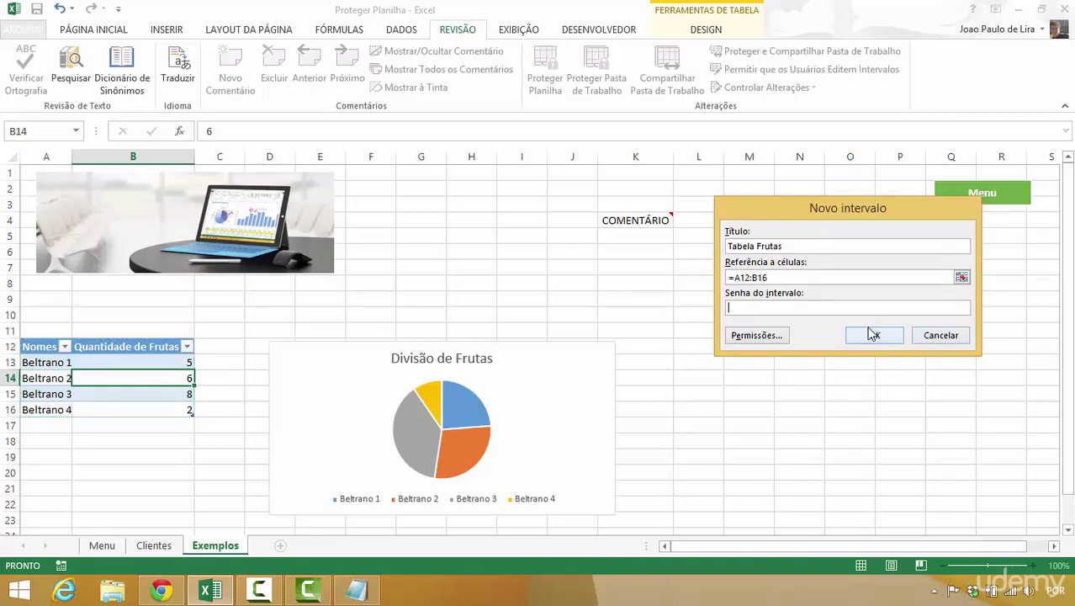
pyautogui.click(783, 336)
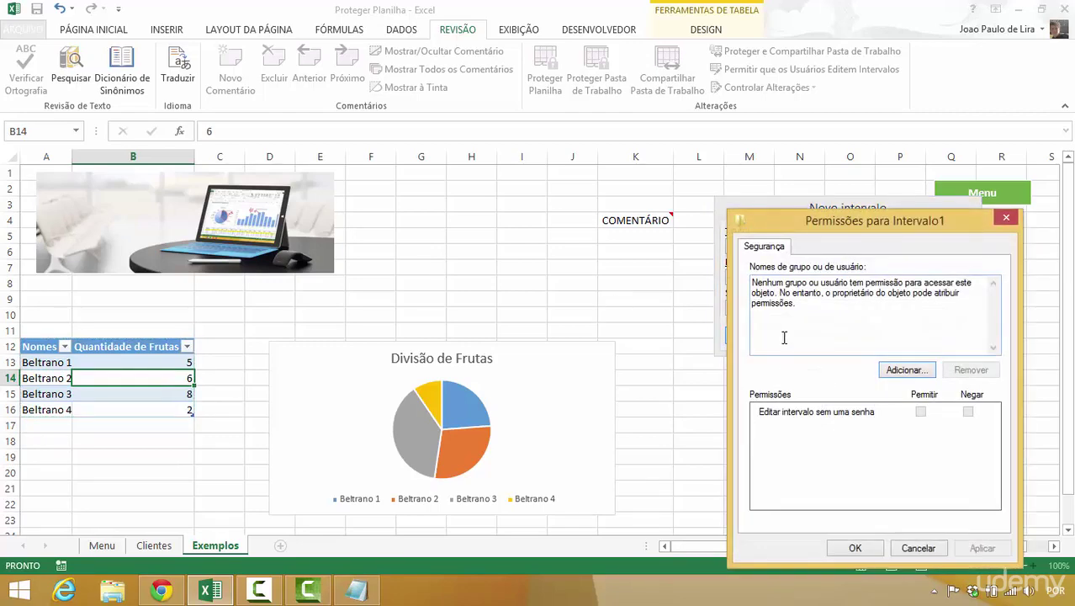
pyautogui.click(1008, 220)
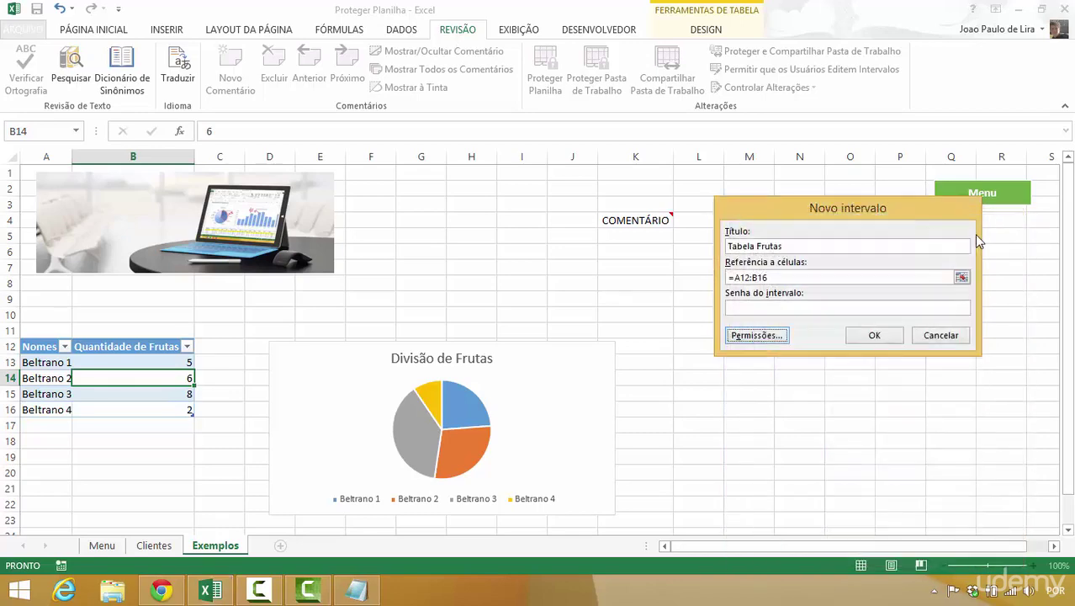
pyautogui.click(870, 336)
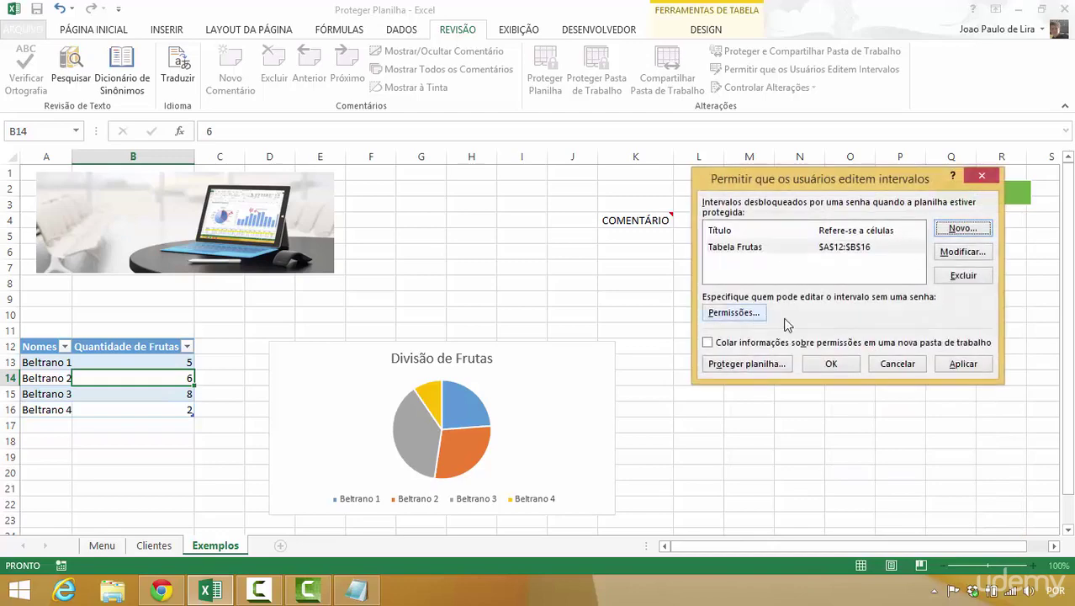
pyautogui.click(948, 366)
pyautogui.click(832, 365)
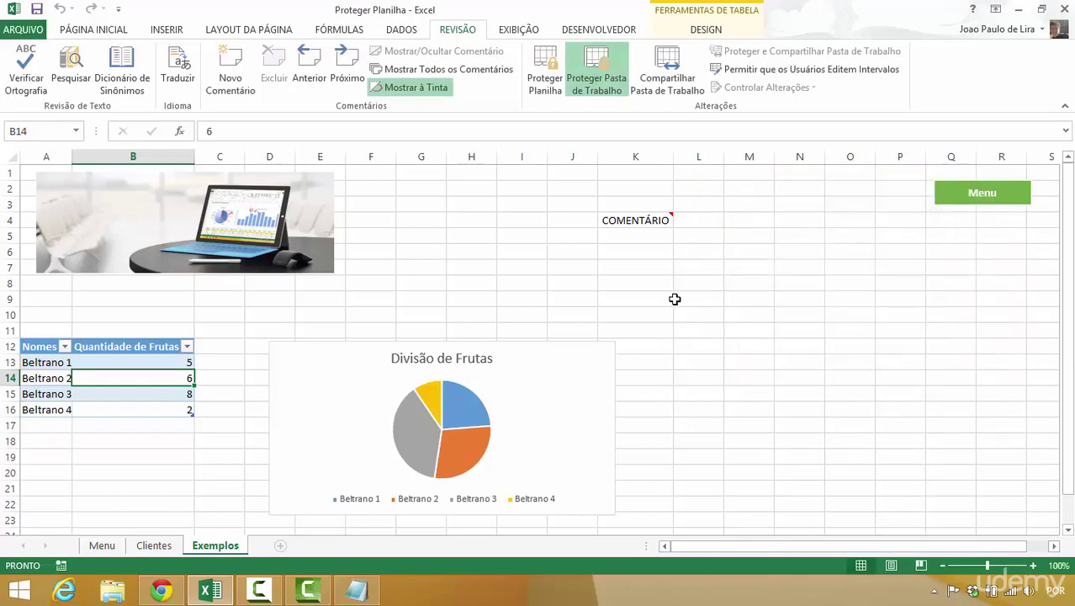
# - Protect the Exemplos sheet again with its password
pyautogui.click(545, 72)
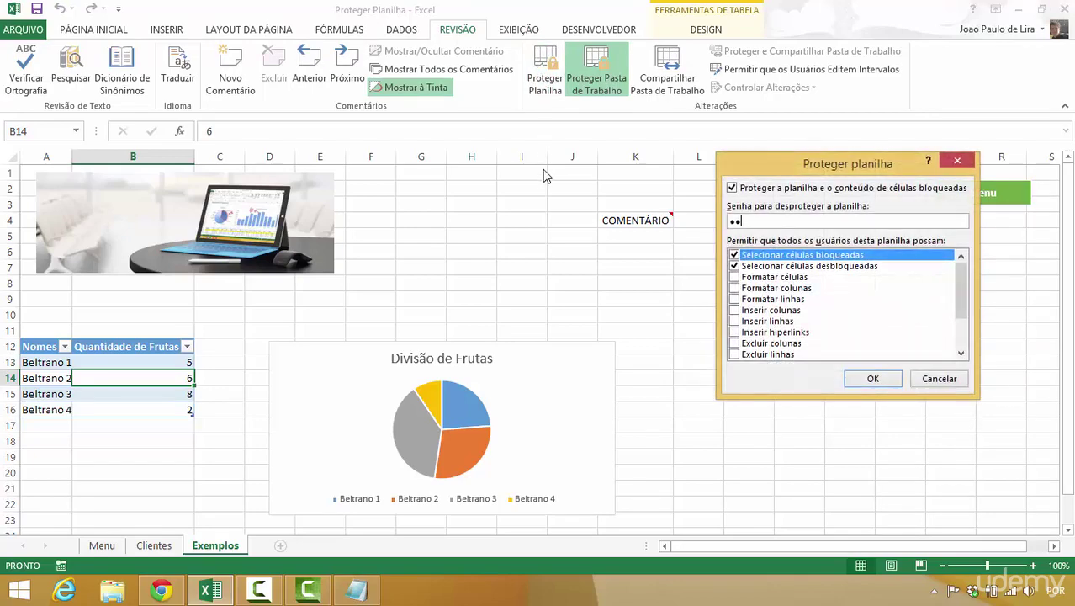
pyautogui.press('Return')
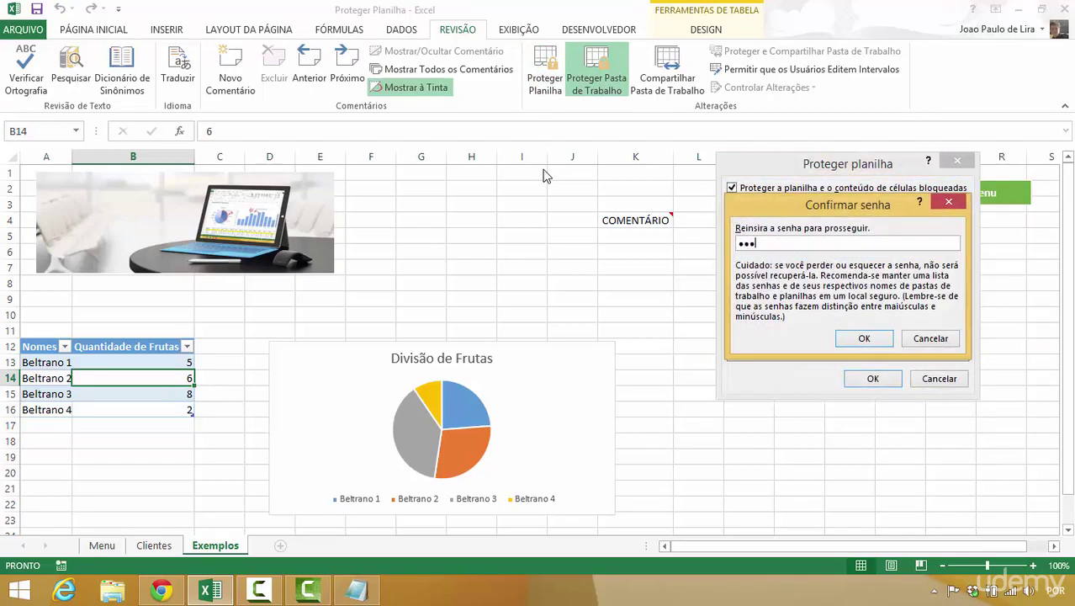
pyautogui.press('Return')
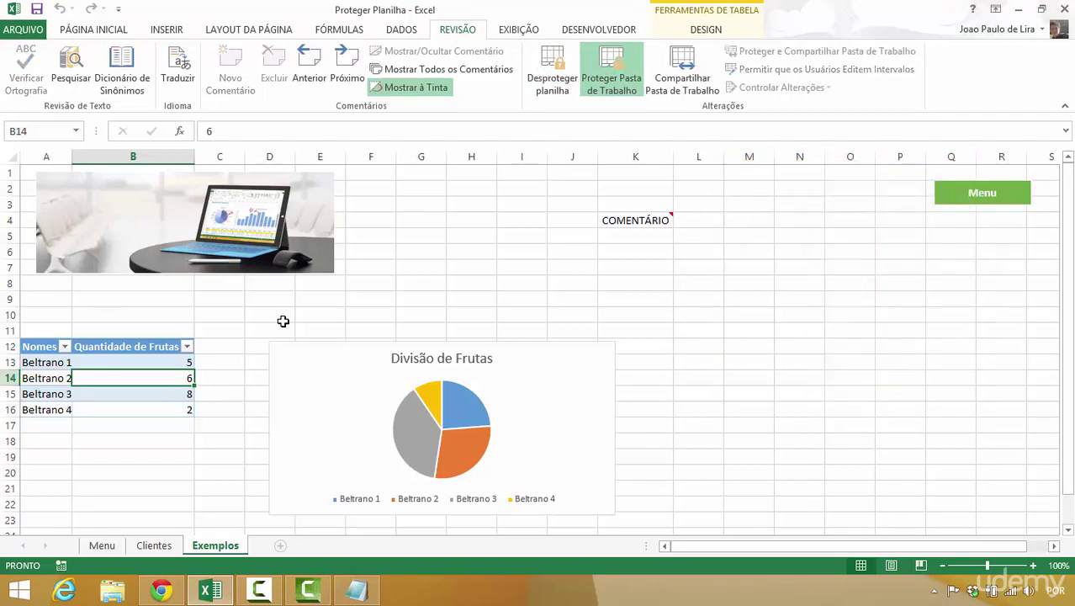
pyautogui.click(281, 320)
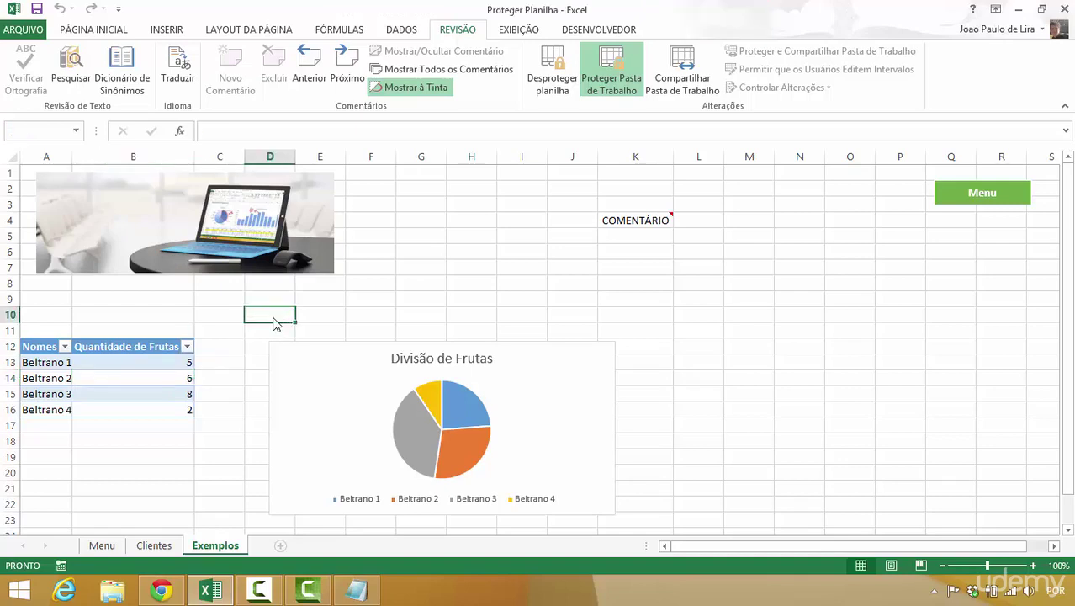
# - Test that D10 is locked, then set Beltrano 4's quantity in B16 to 5
pyautogui.doubleClick(282, 321)
pyautogui.click(540, 339)
pyautogui.click(137, 376)
pyautogui.click(137, 407)
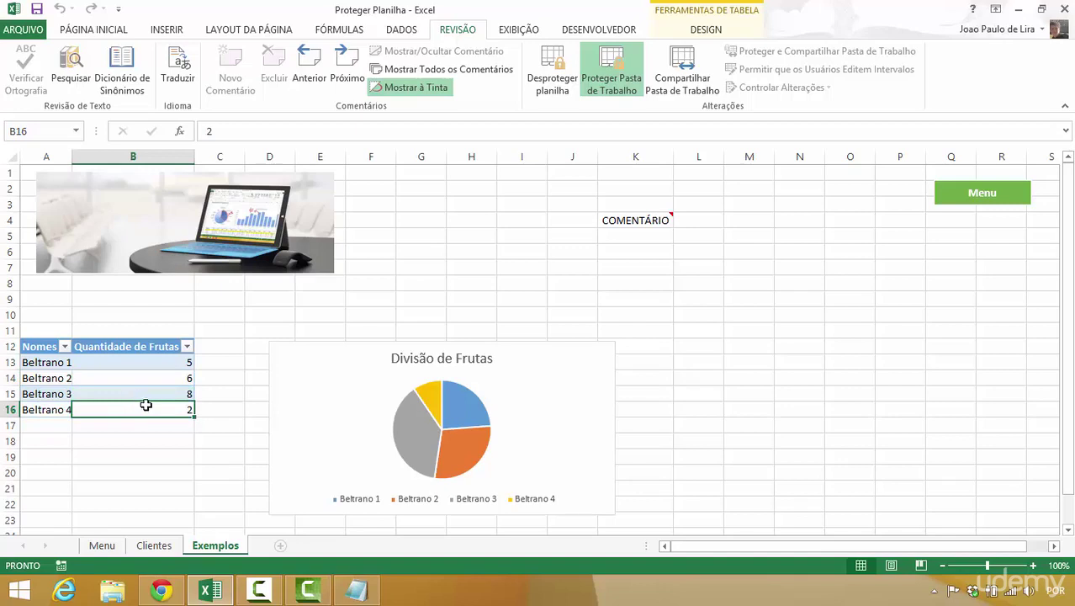
pyautogui.write('5')
pyautogui.press('Return')
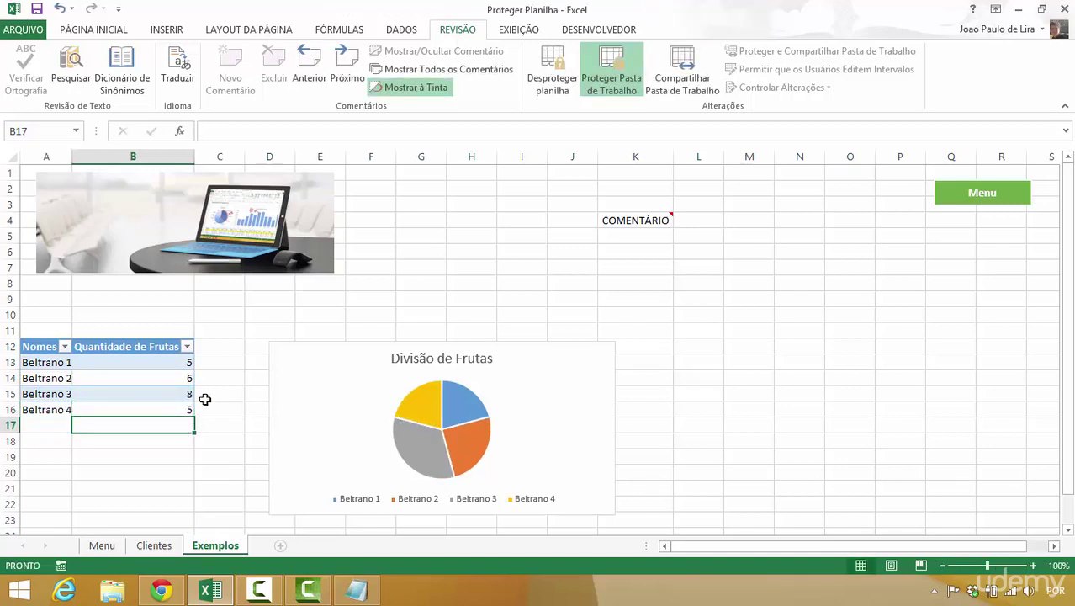
# - Change Beltrano 3 to 10 in B15 and Beltrano 2 to 100 in B14
pyautogui.click(160, 395)
pyautogui.write('10')
pyautogui.press('Return')
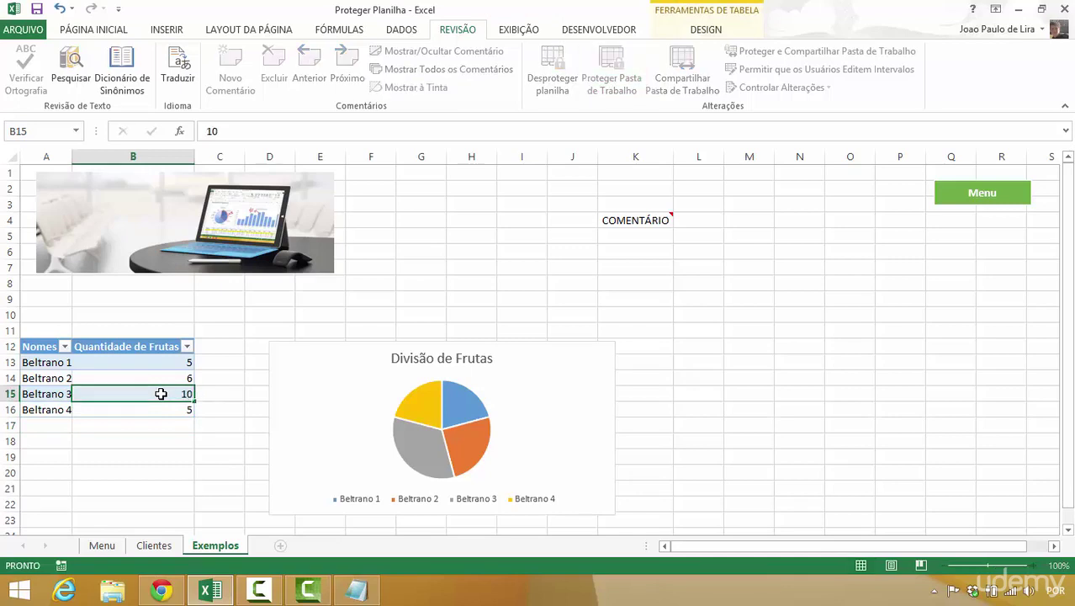
pyautogui.click(159, 374)
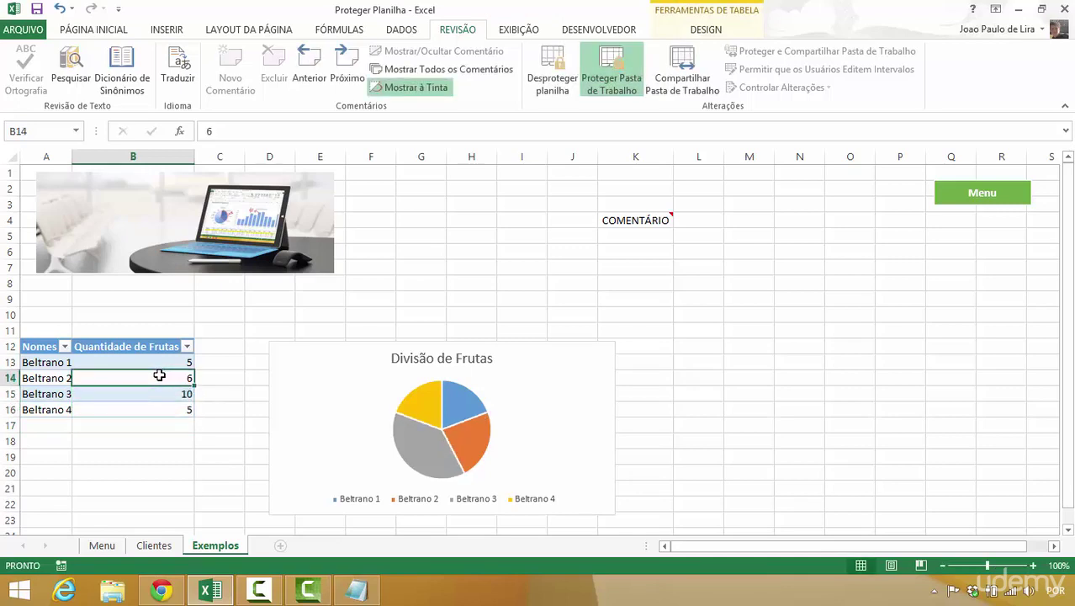
pyautogui.write('100')
pyautogui.press('Return')
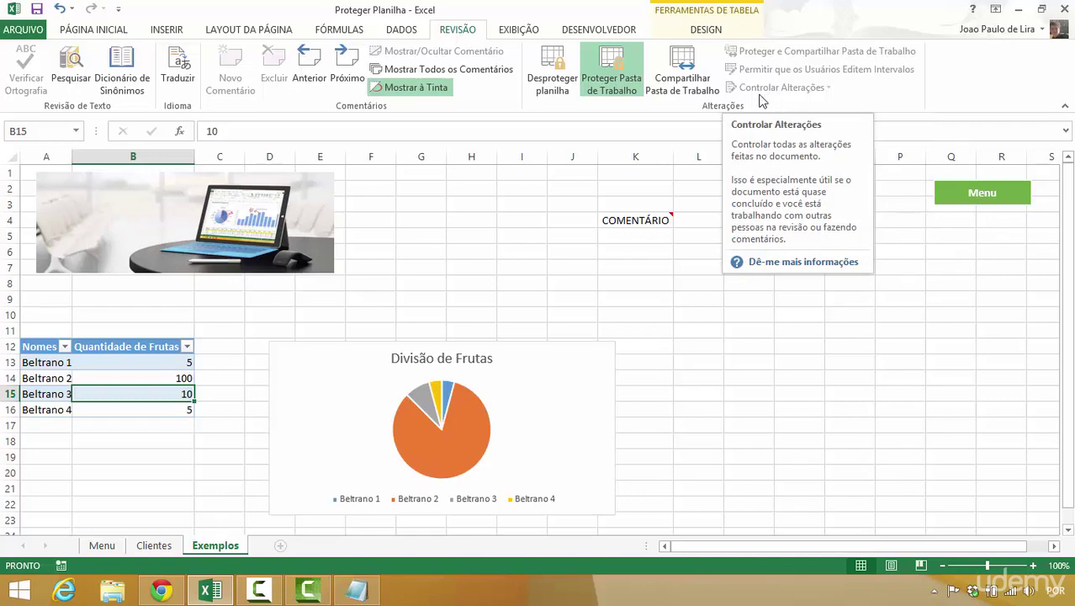
# - Unprotect the Exemplos sheet with its password and nudge the laptop picture down-right
pyautogui.click(555, 80)
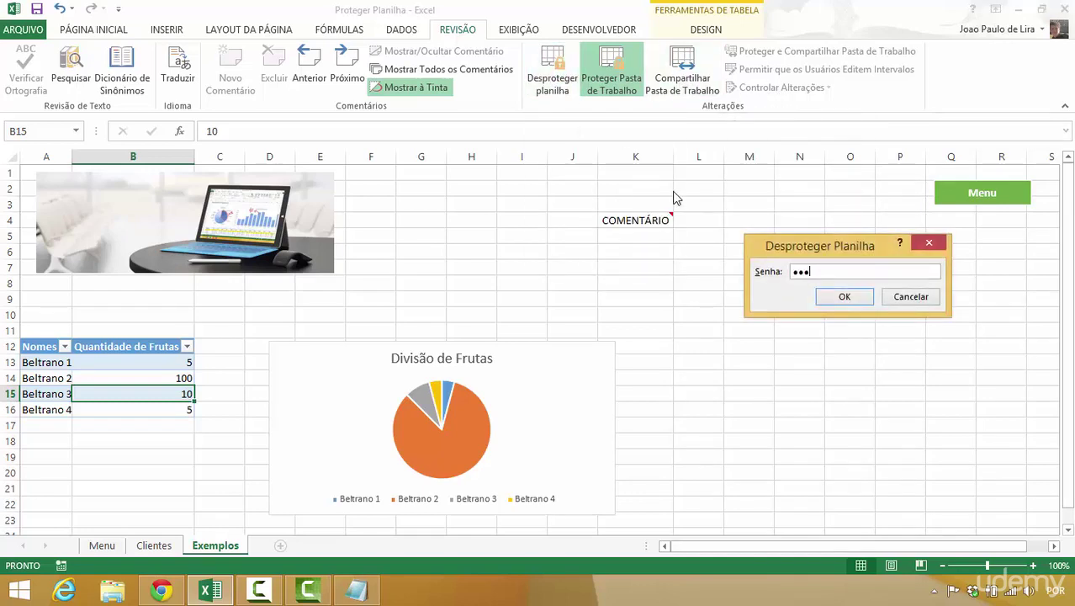
pyautogui.press('Return')
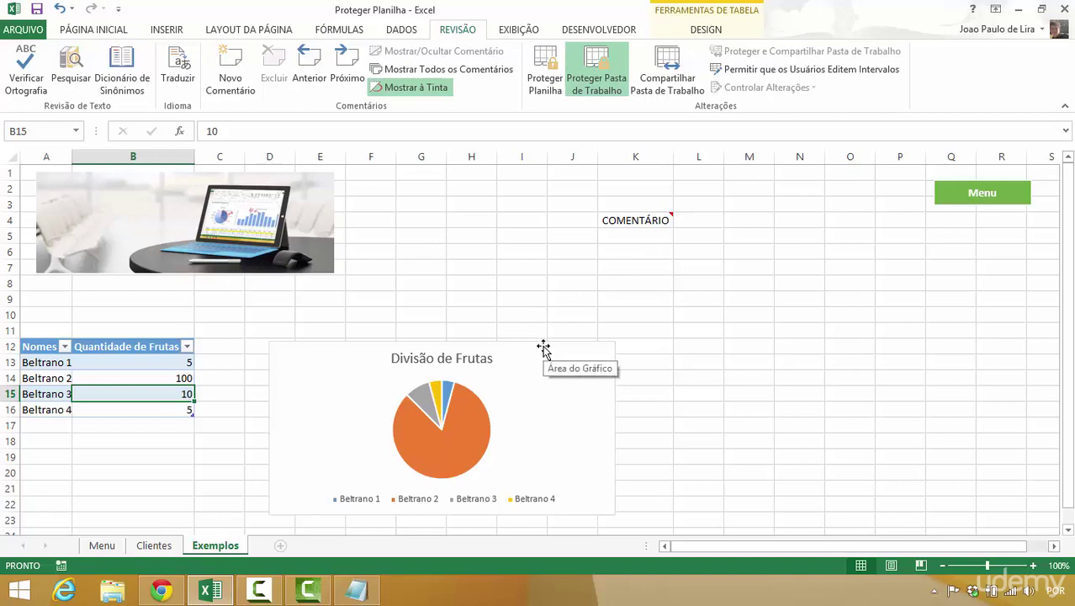
pyautogui.moveTo(302, 245); pyautogui.dragTo(308, 253)
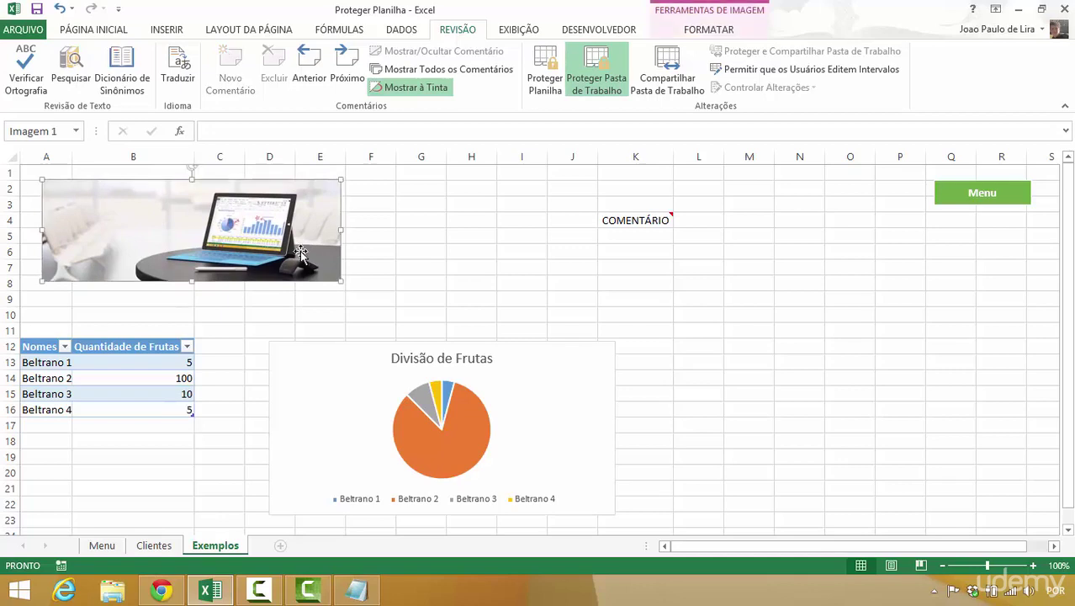
# - Uncheck Bloqueado in the laptop picture's Tamanho e Propriedades settings and close the pane
pyautogui.rightClick(293, 251)
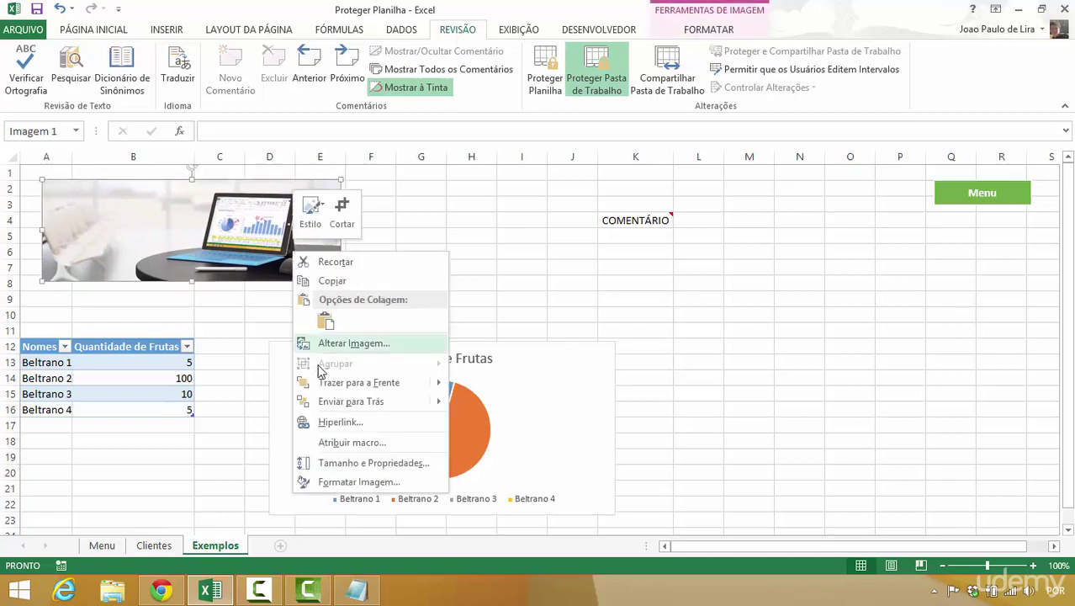
pyautogui.click(342, 482)
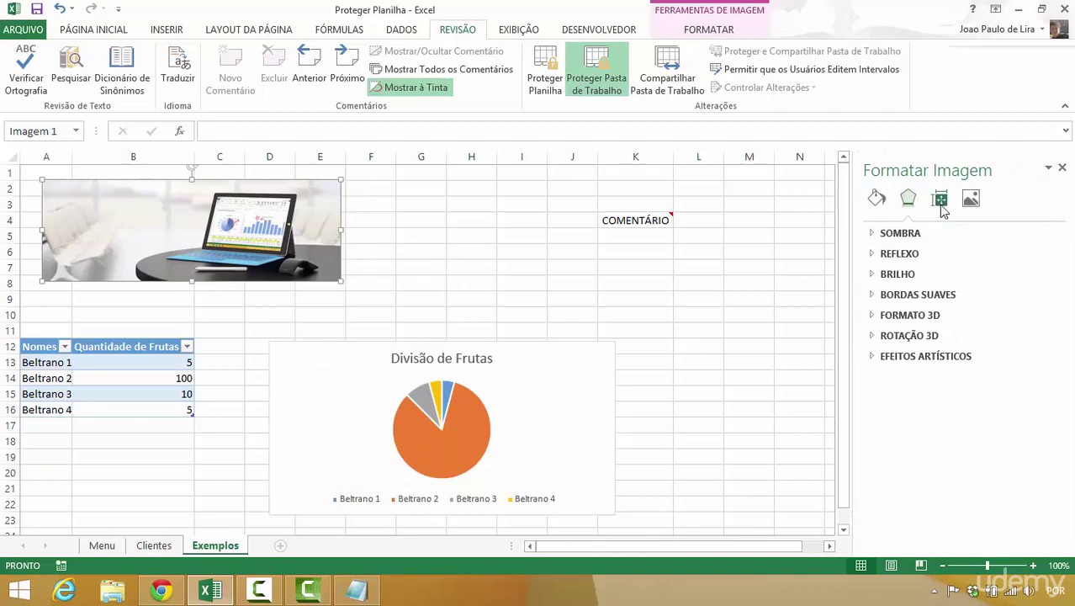
pyautogui.click(941, 202)
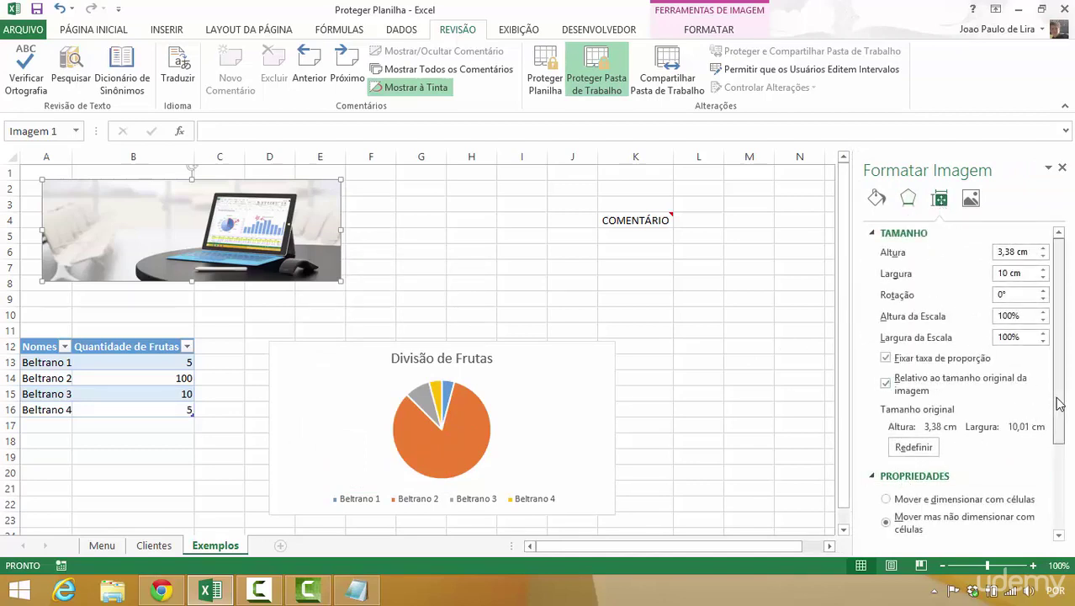
pyautogui.moveTo(1058, 403); pyautogui.dragTo(1059, 492)
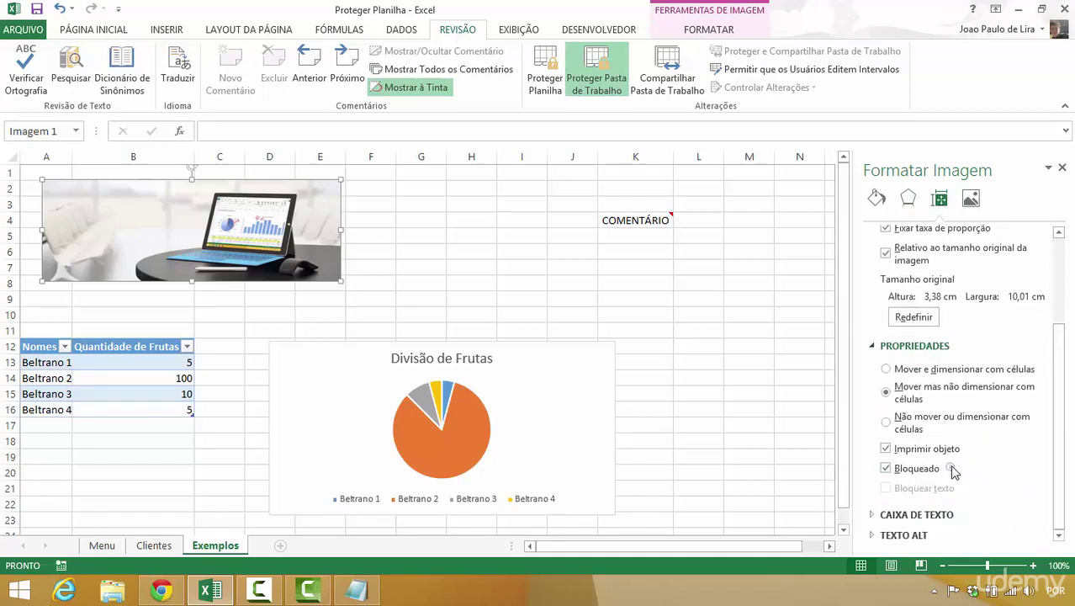
pyautogui.click(885, 469)
pyautogui.click(1062, 171)
pyautogui.click(834, 235)
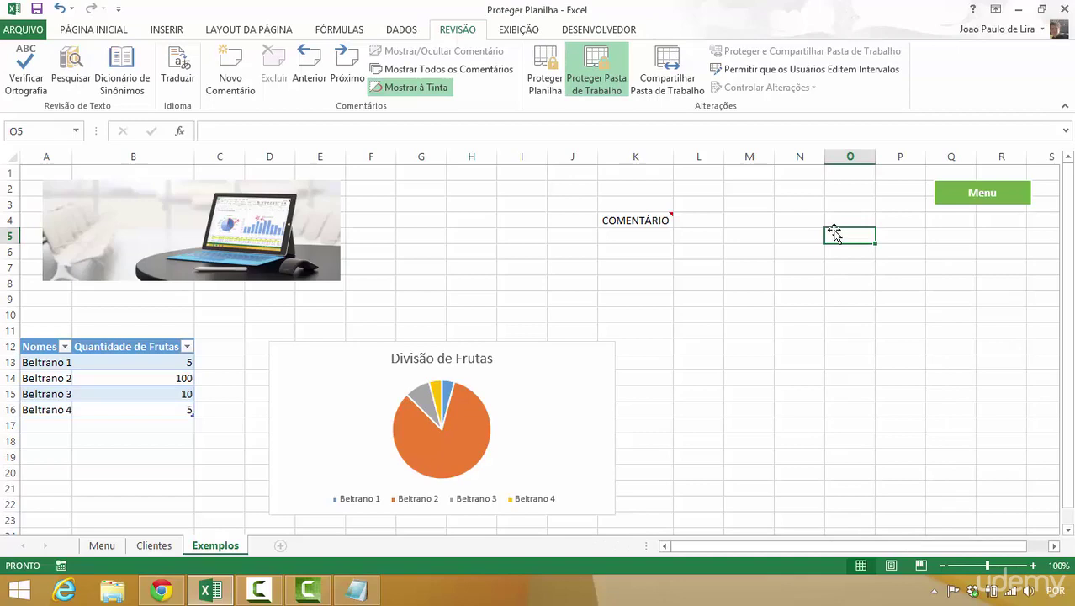
# - Uncheck Bloquear texto in the Menu shape's Tamanho e Propriedades settings, keeping Bloqueado on
pyautogui.click(324, 241)
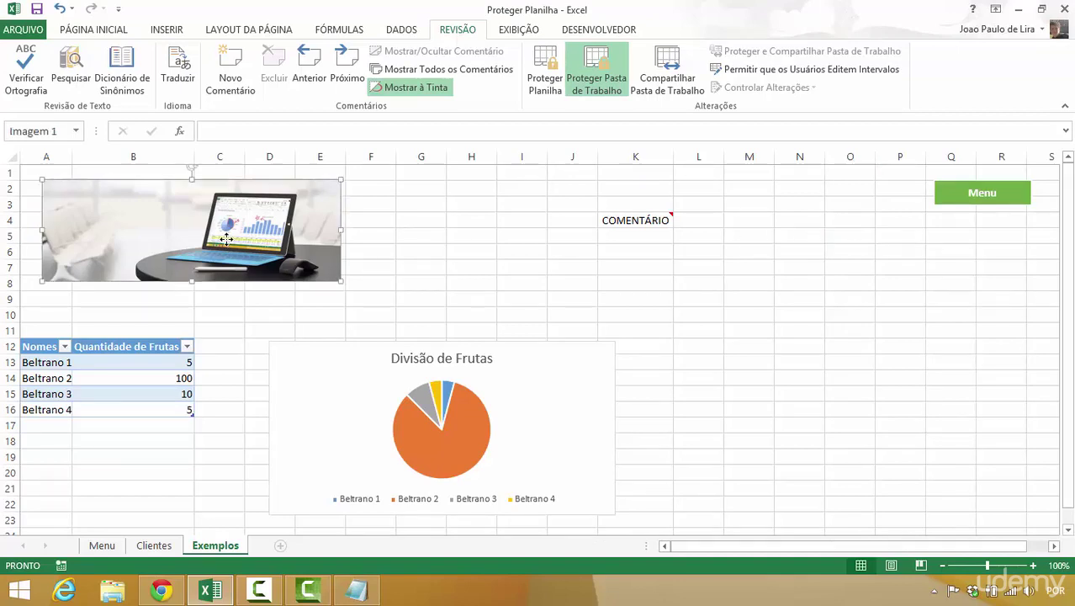
pyautogui.rightClick(951, 203)
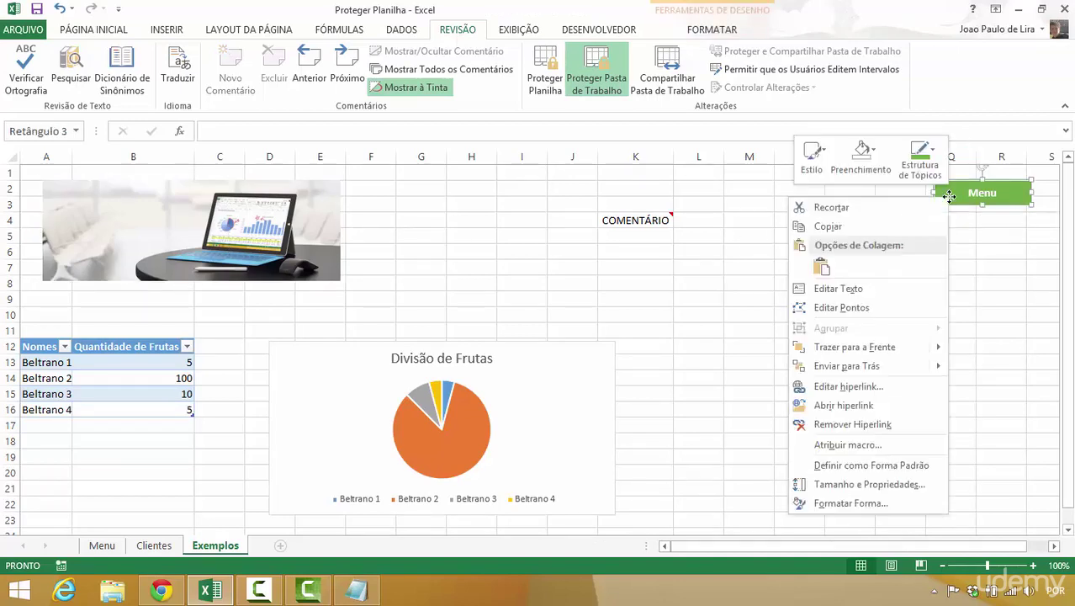
pyautogui.click(851, 503)
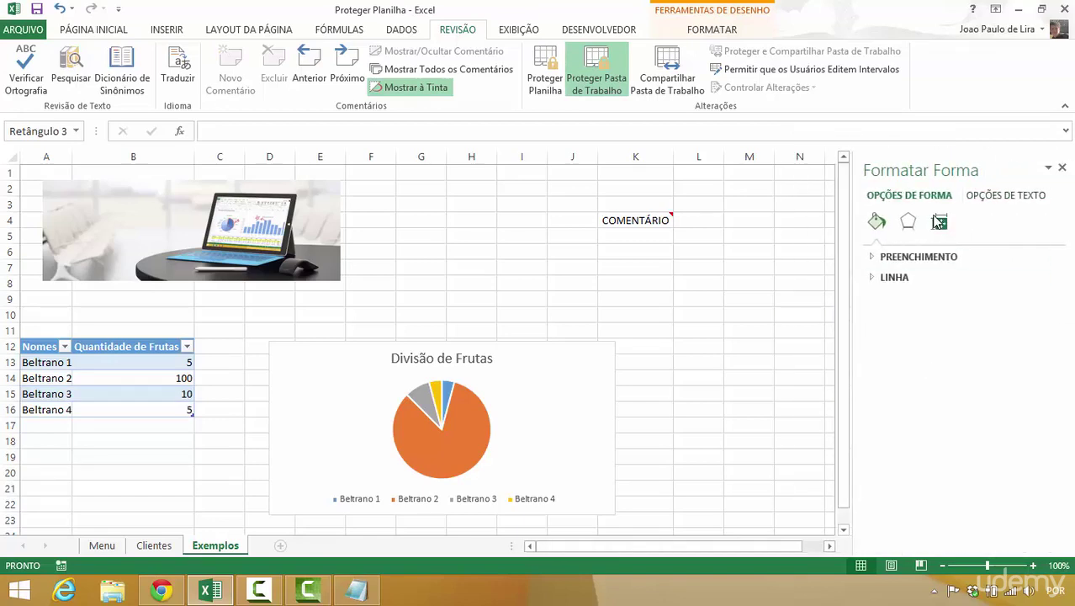
pyautogui.click(938, 221)
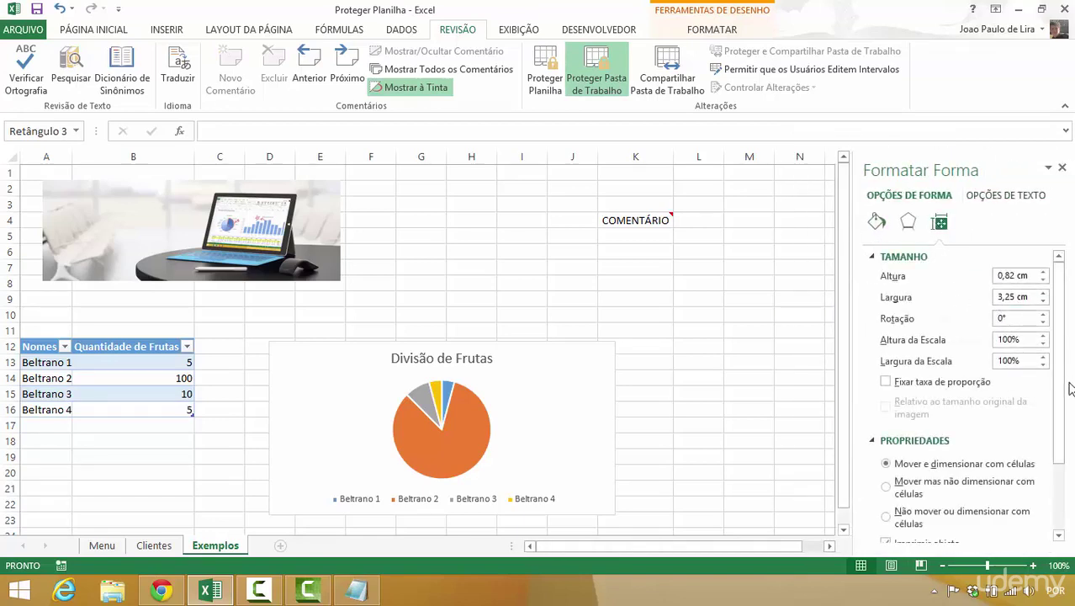
pyautogui.scroll(-3, 950, 462)
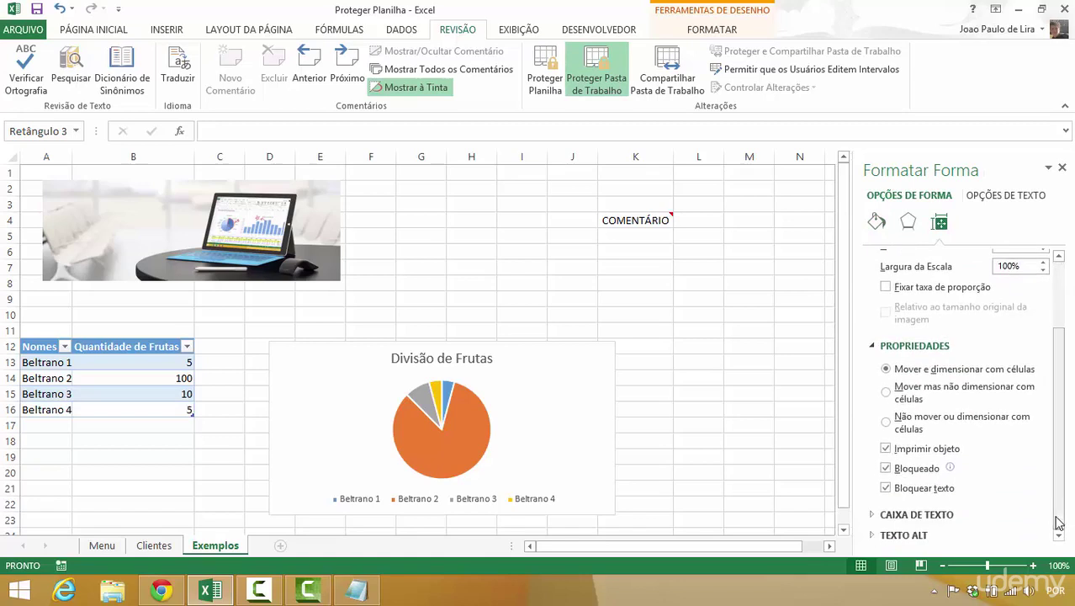
pyautogui.click(931, 494)
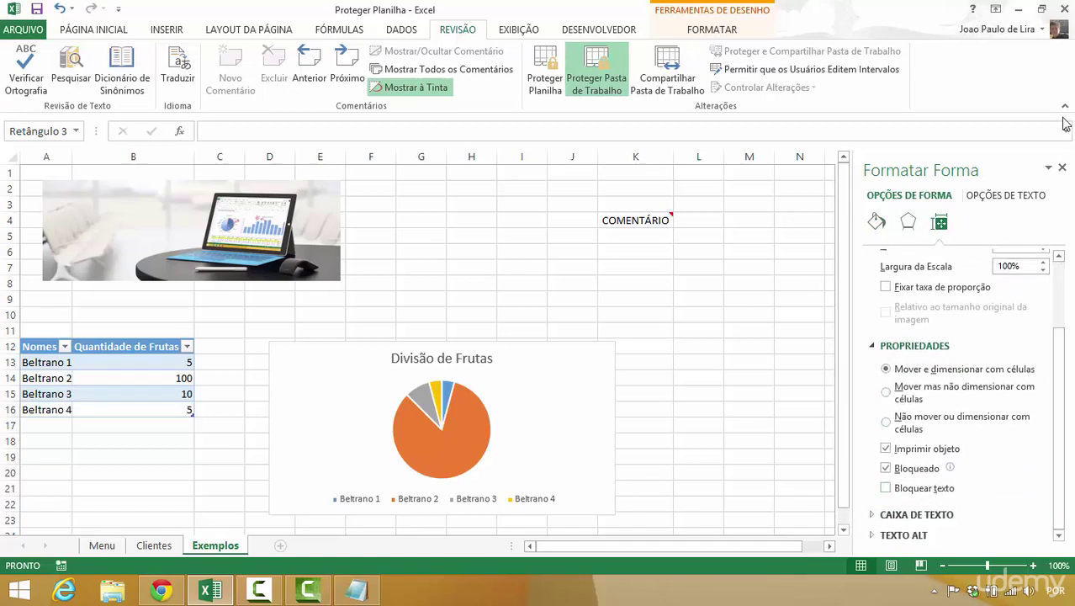
pyautogui.click(1063, 170)
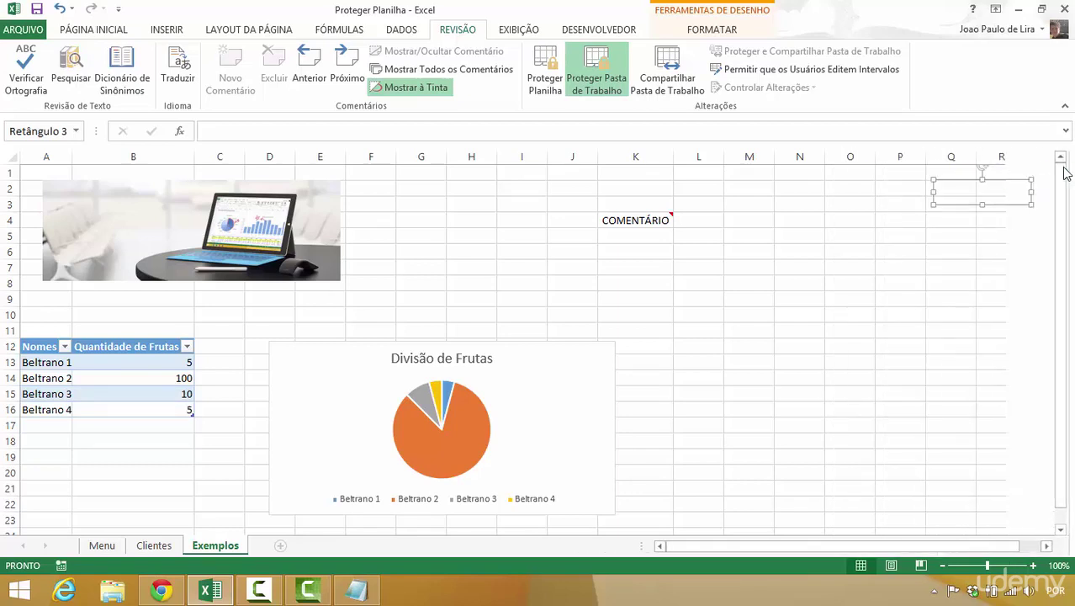
pyautogui.click(882, 234)
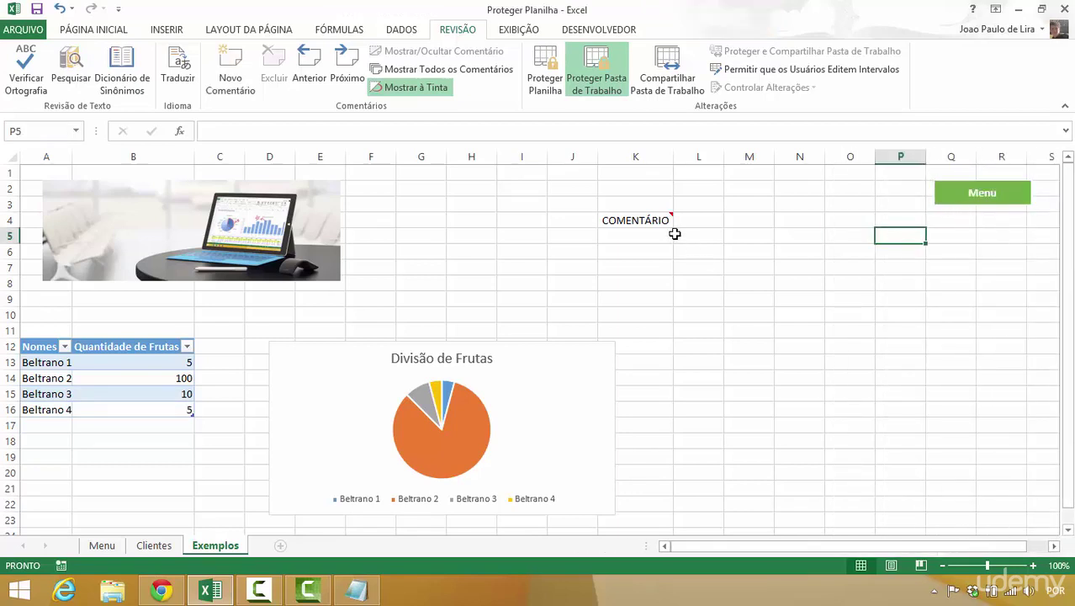
# - Switch off Bloqueado on the Proteção tab of the K4 comment's Formatar Comentário settings
pyautogui.click(637, 216)
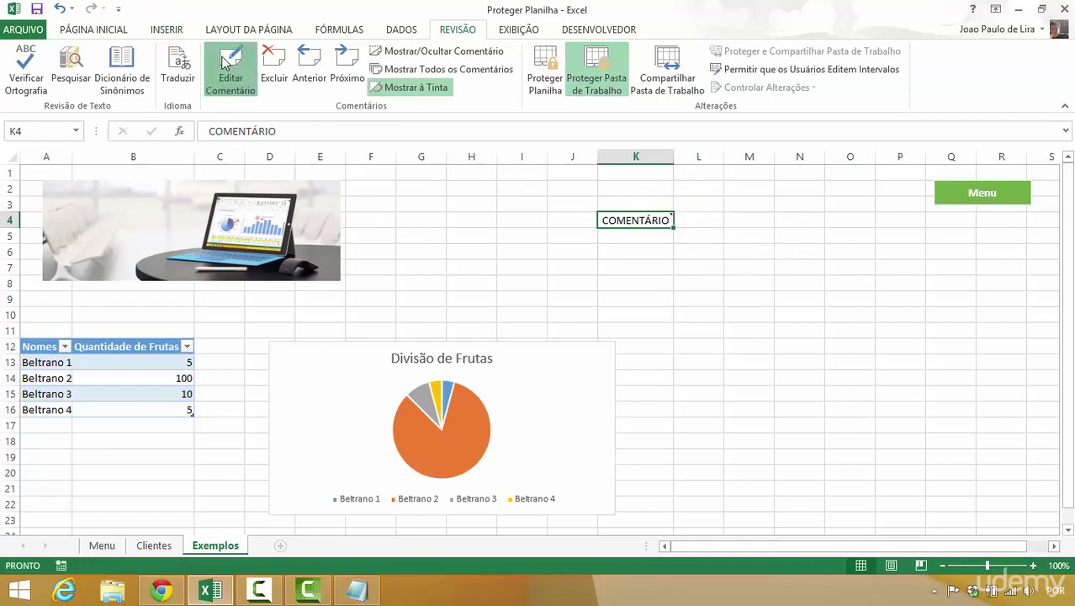
pyautogui.click(252, 69)
pyautogui.rightClick(731, 274)
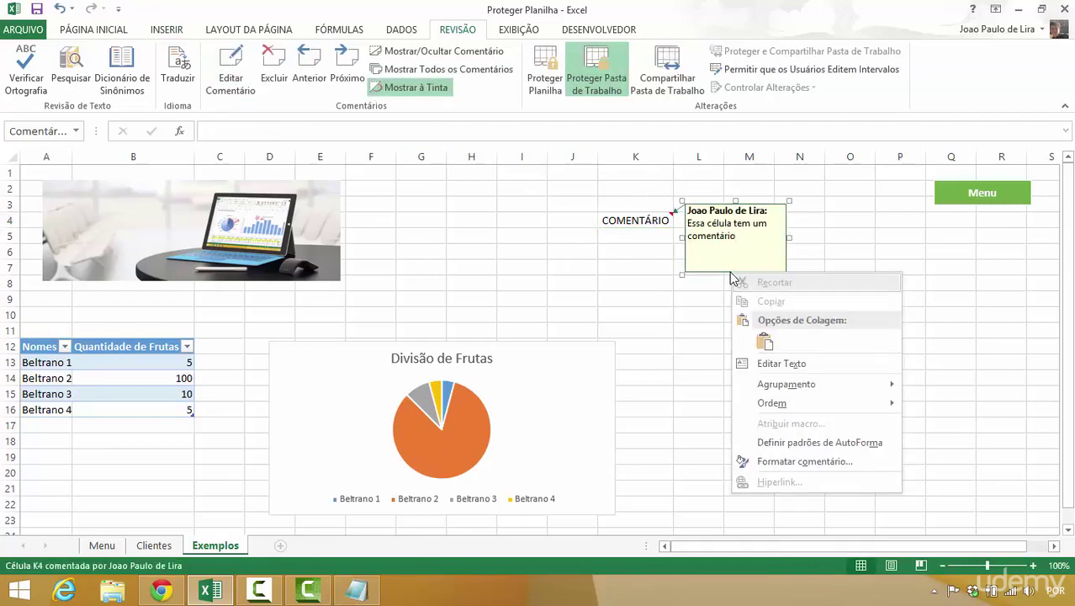
pyautogui.click(782, 461)
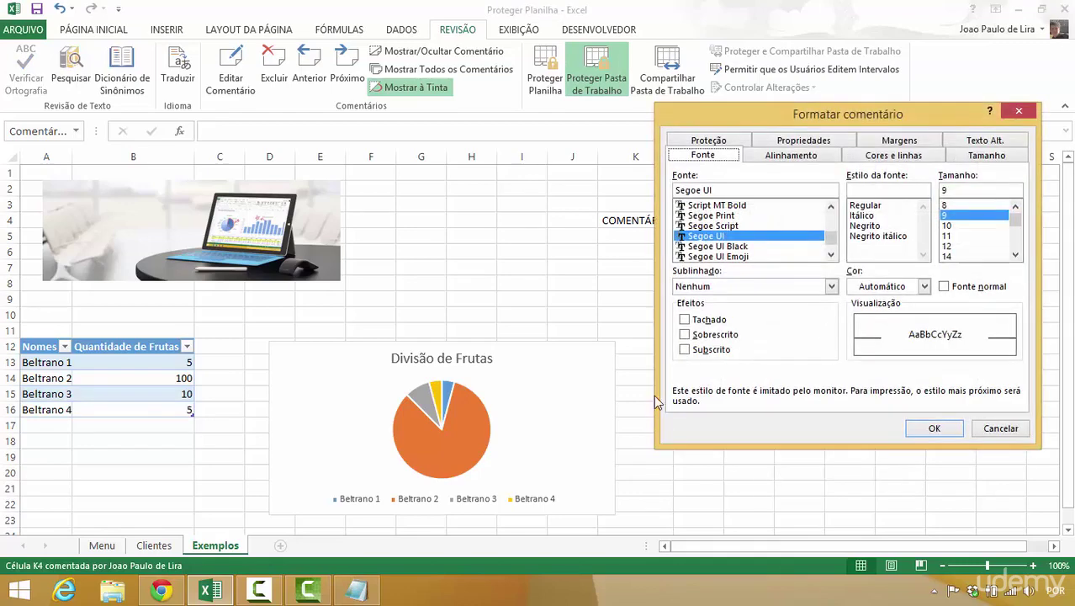
pyautogui.click(725, 141)
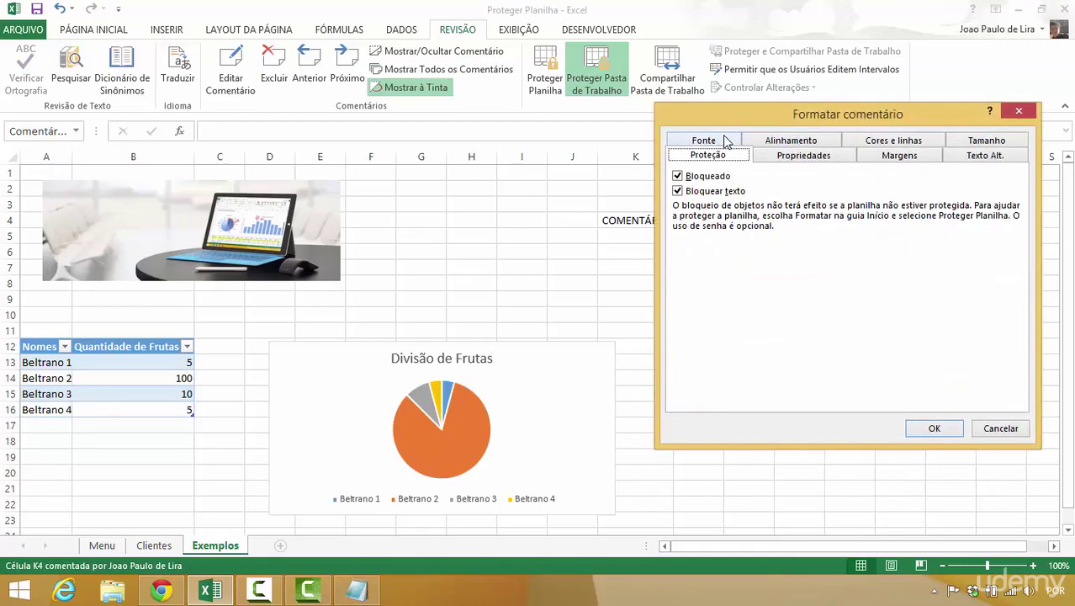
pyautogui.click(678, 177)
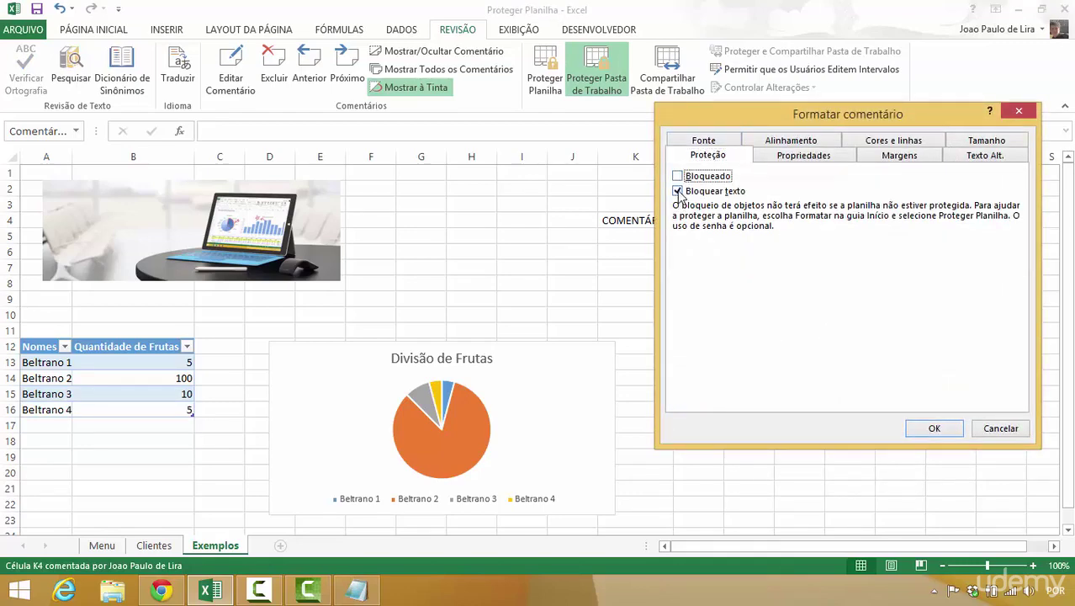
pyautogui.click(678, 191)
pyautogui.click(934, 429)
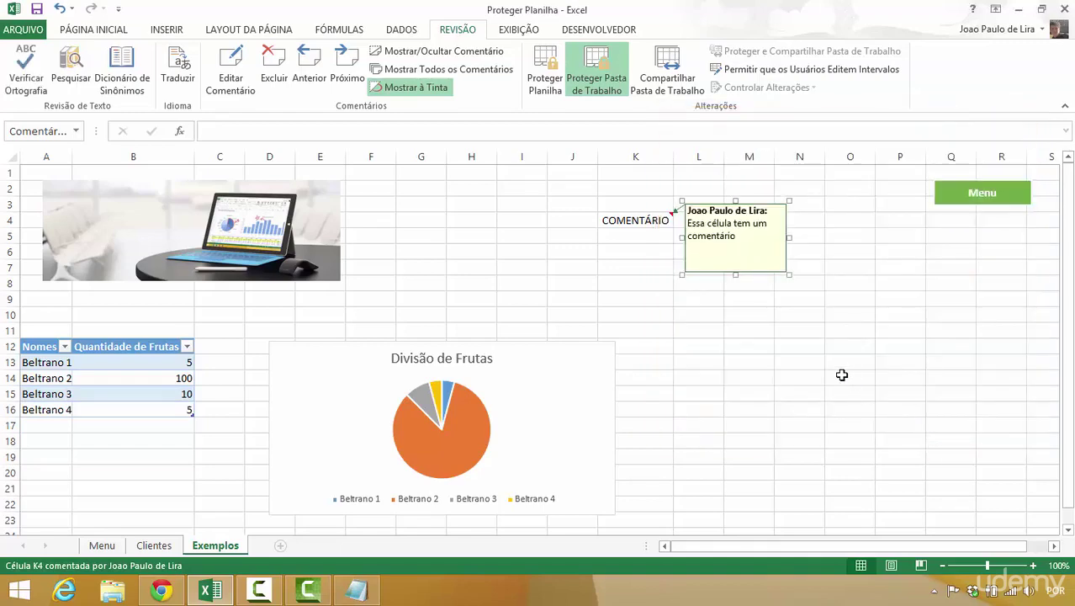
pyautogui.click(735, 334)
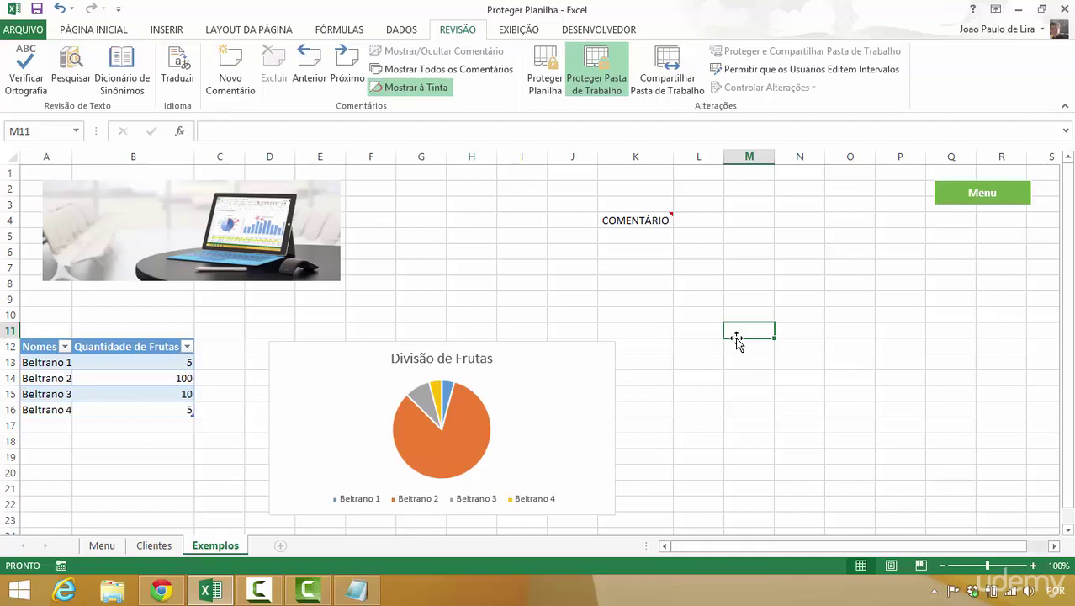
# - Enter the text Desbloqueada into cell H3
pyautogui.moveTo(654, 222)
pyautogui.click(475, 208)
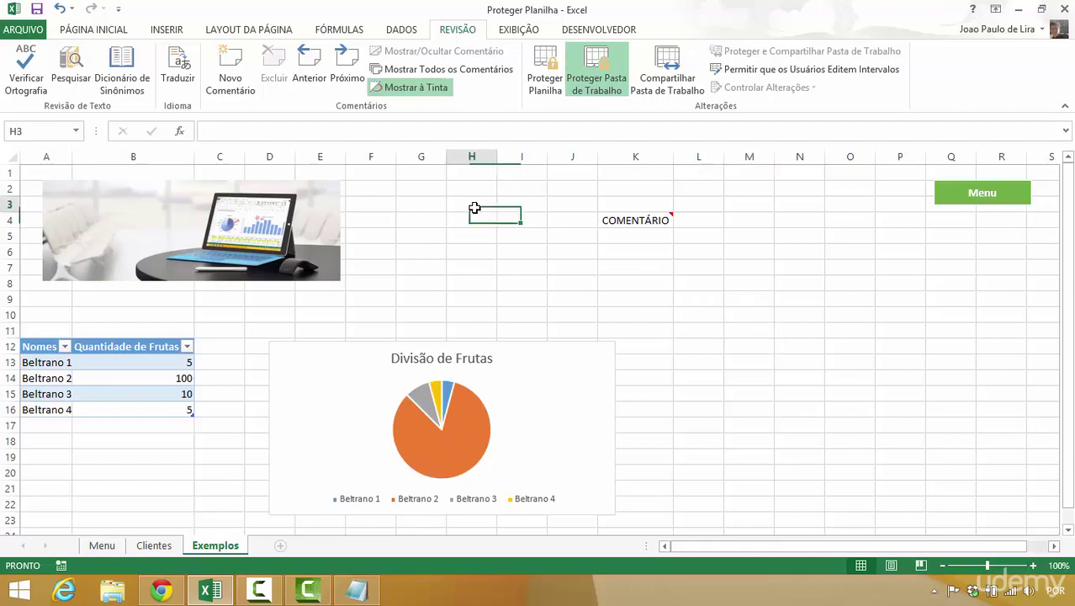
pyautogui.write('Des')
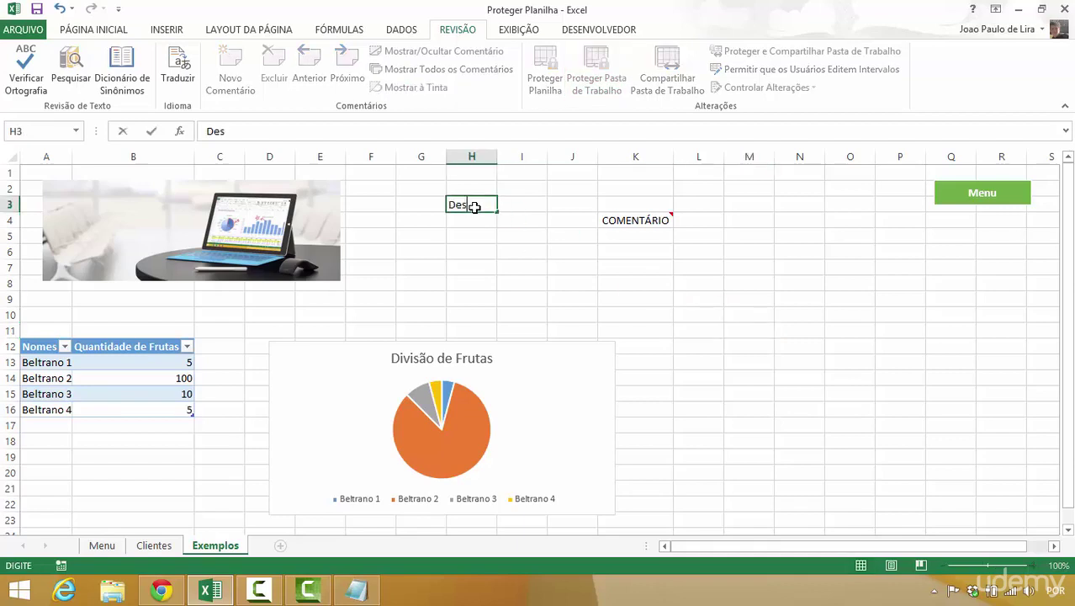
pyautogui.write('bloqueada')
pyautogui.press('Return')
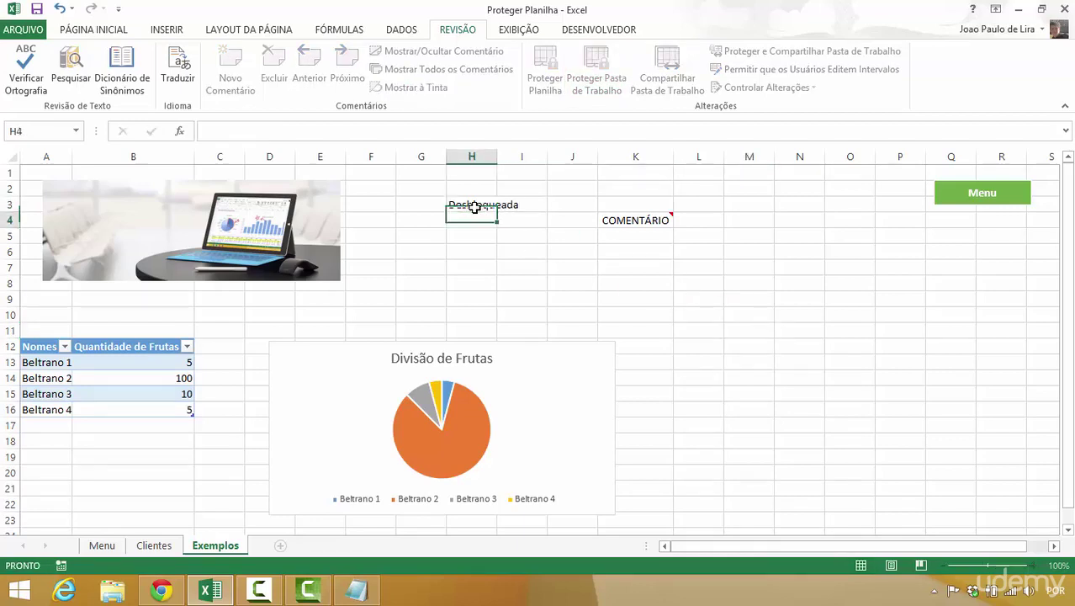
pyautogui.rightClick(474, 207)
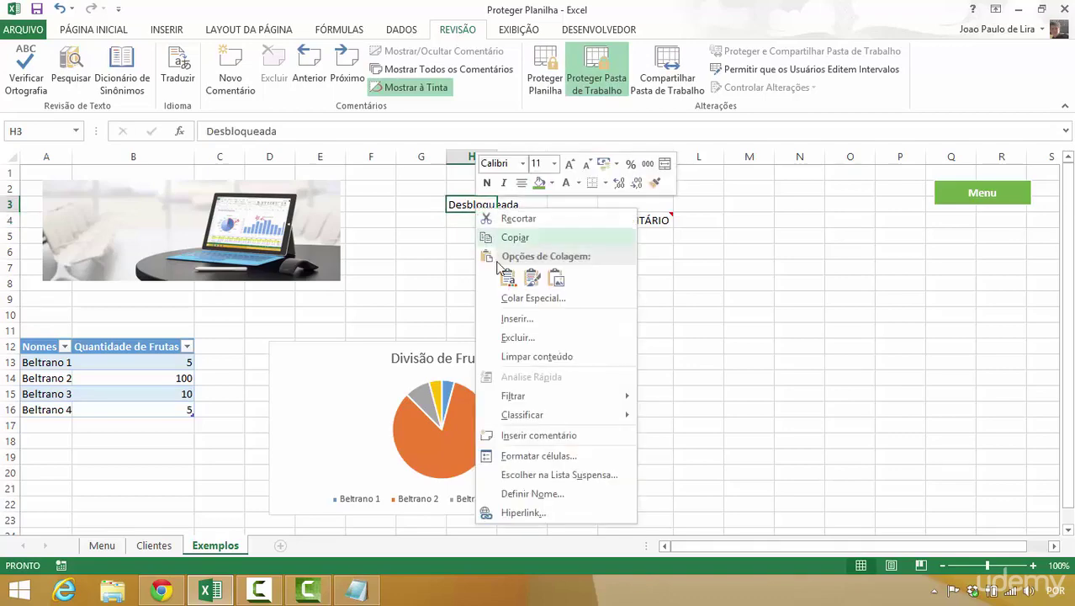
# - Clear the Bloqueadas option for H3 in Formatar Células, then bring up Proteger Planilha
pyautogui.click(536, 457)
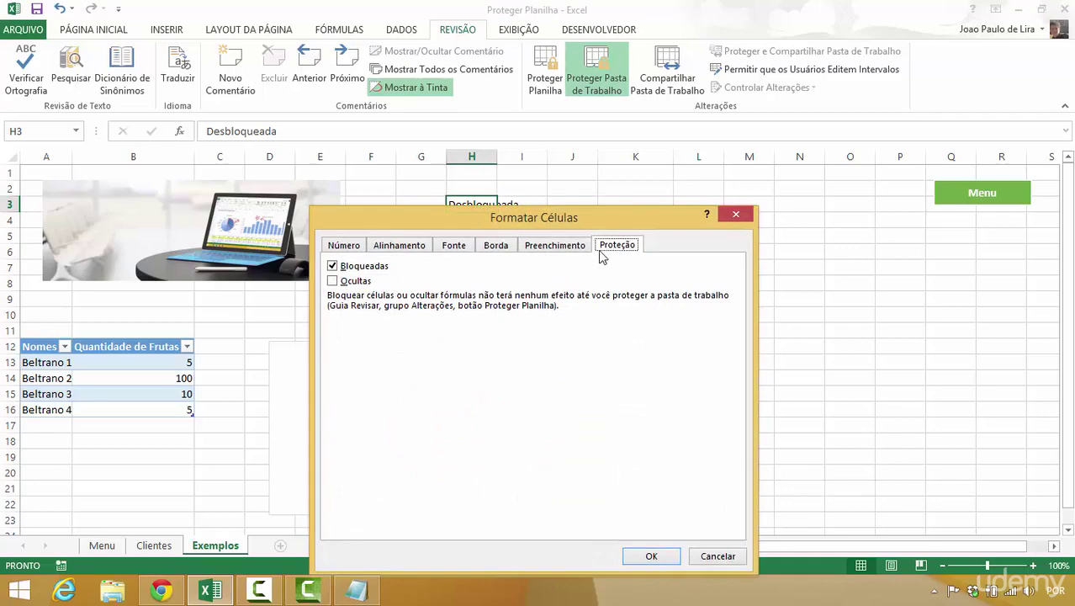
pyautogui.click(386, 268)
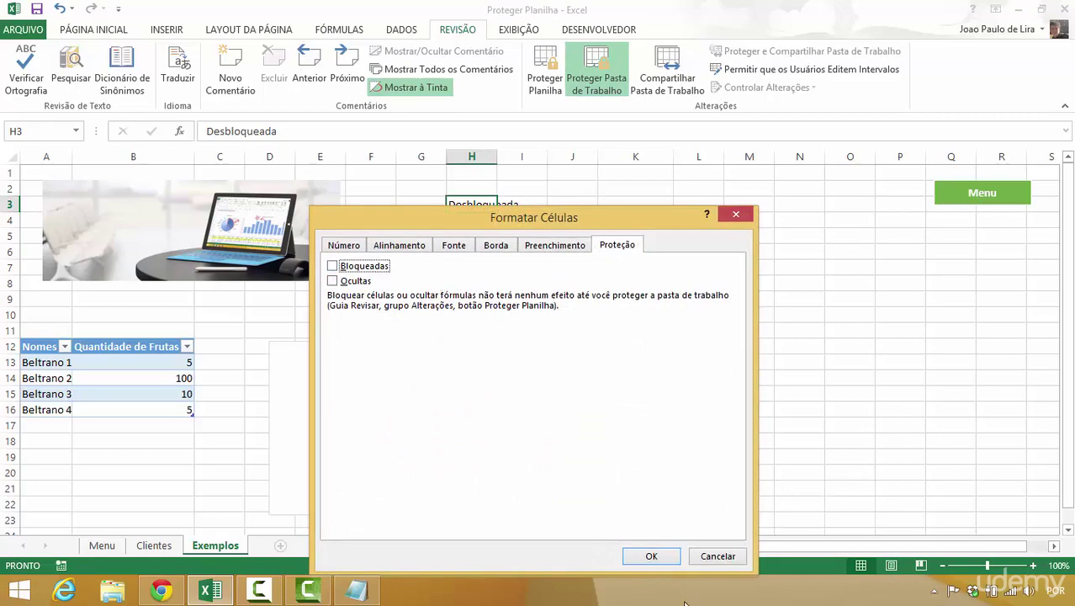
pyautogui.click(652, 556)
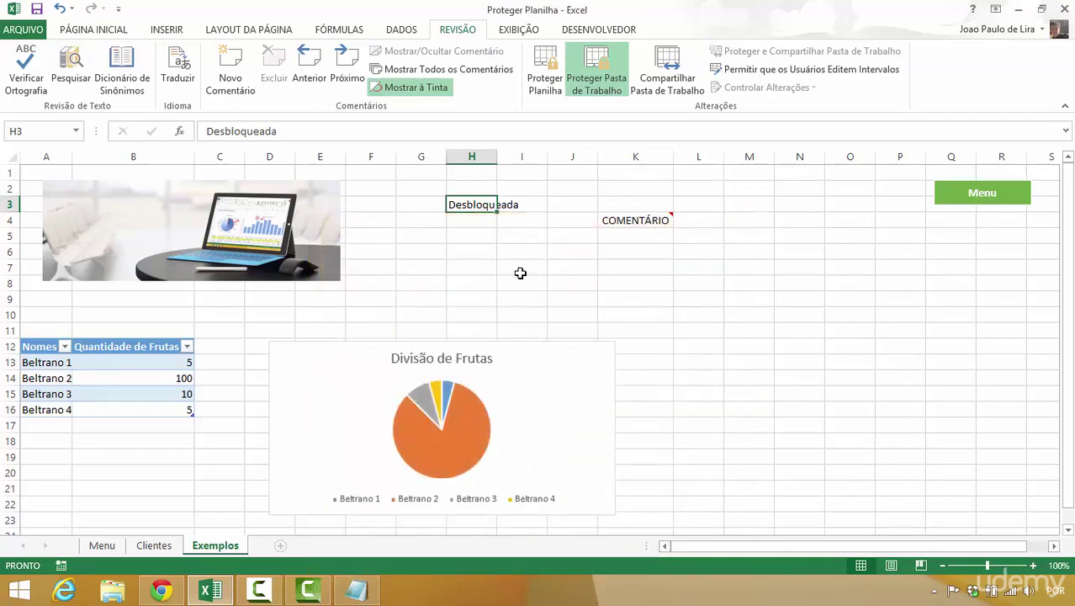
pyautogui.moveTo(496, 252); pyautogui.dragTo(530, 252)
pyautogui.click(466, 220)
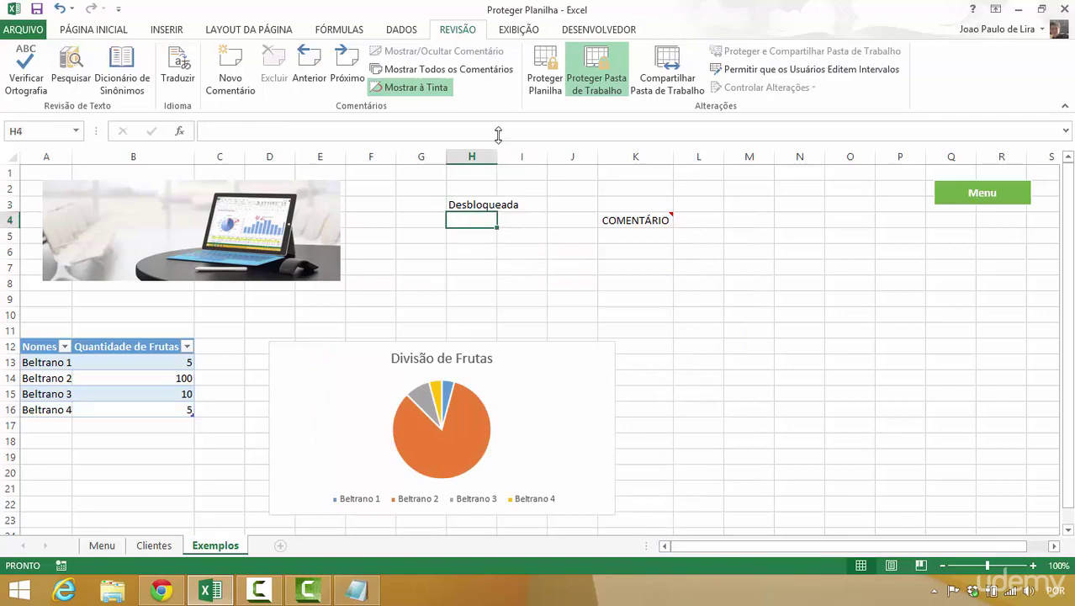
pyautogui.click(545, 82)
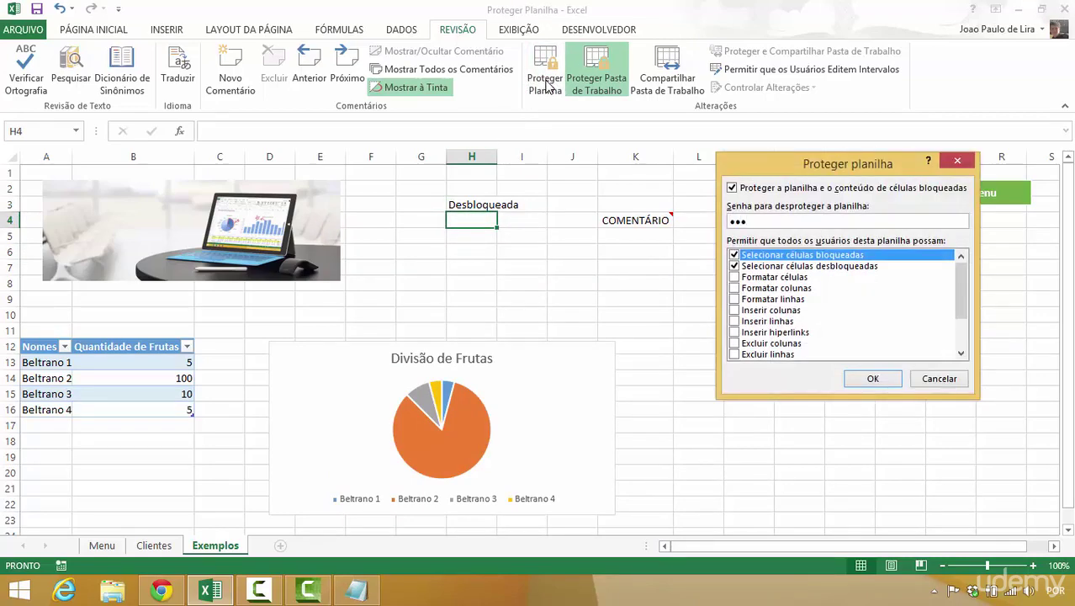
# - Protect the sheet with its password, then test-edit H3 and undo back to Desbloqueada
pyautogui.press('Return')
pyautogui.write('123')
pyautogui.press('Return')
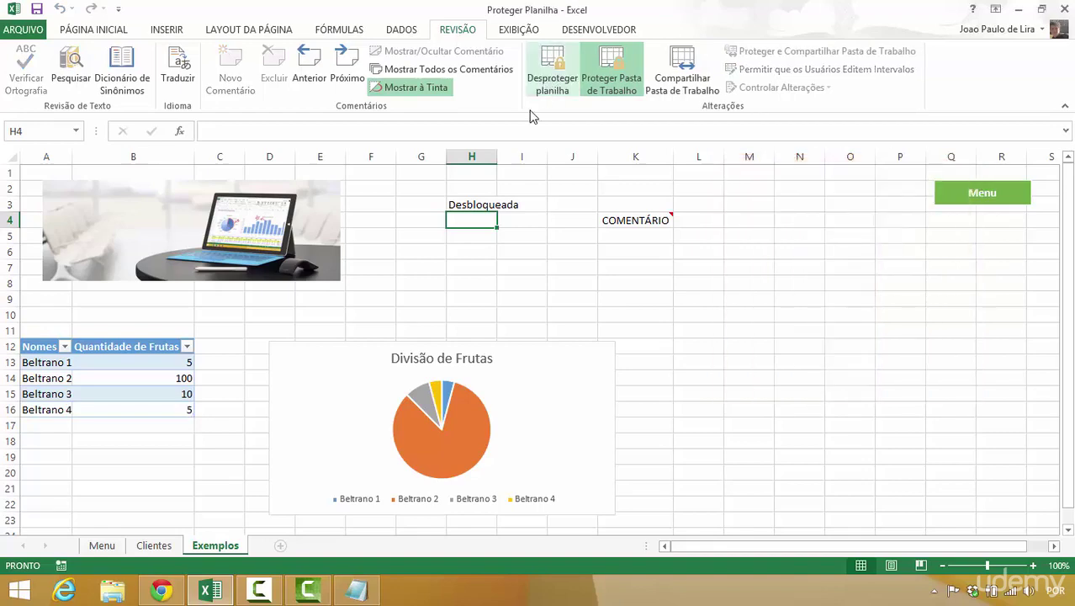
pyautogui.doubleClick(461, 204)
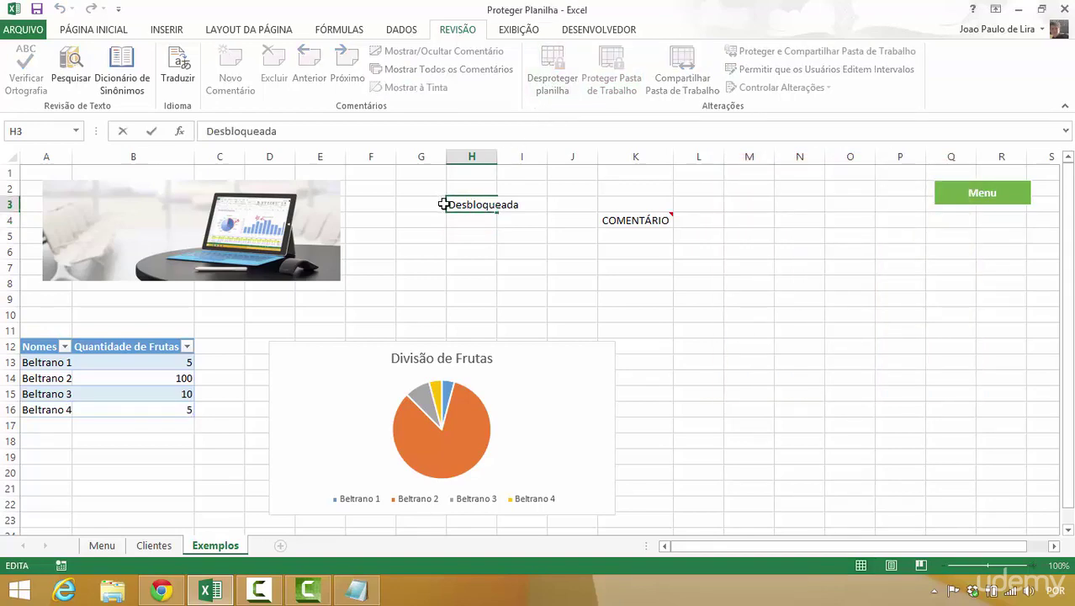
pyautogui.press('BackSpace')
pyautogui.press('BackSpace')
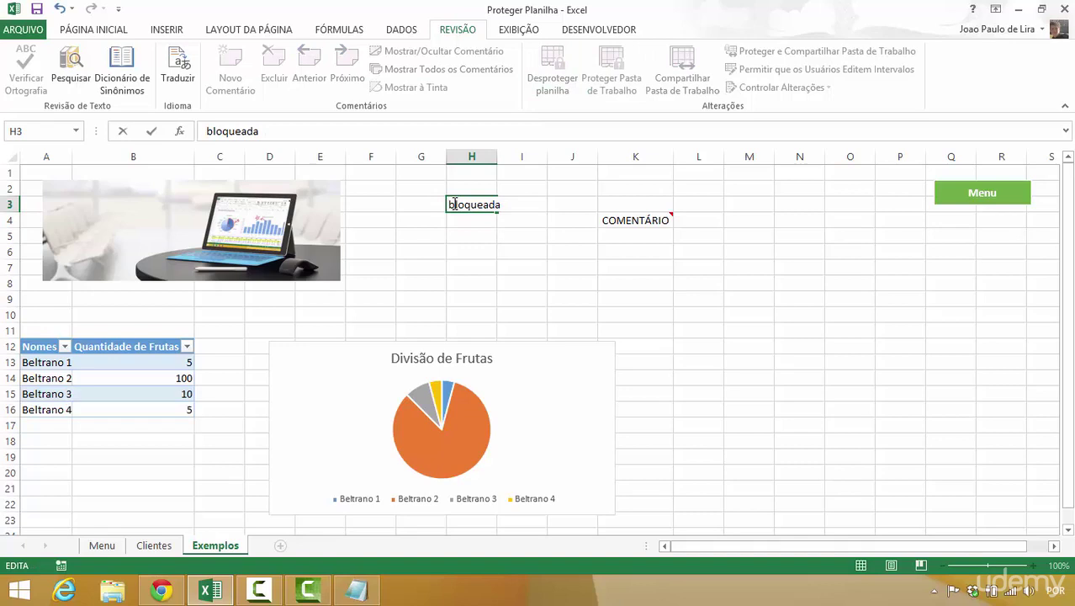
pyautogui.press('Return')
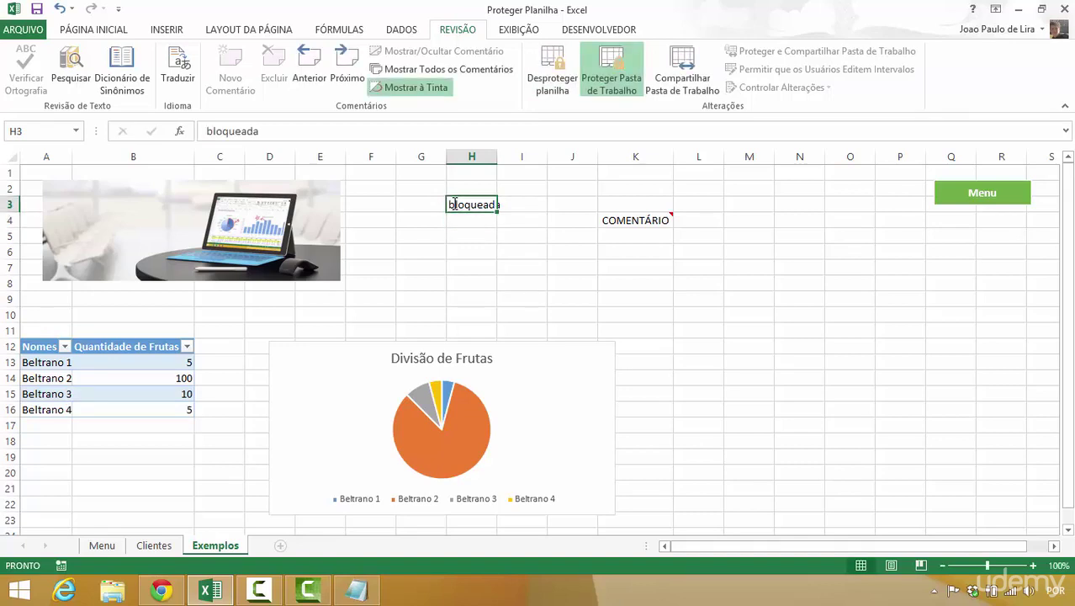
pyautogui.hotkey('ctrl', 'z')
# - Edit the K4 comment, delete it, and restore it with Ctrl+Z
pyautogui.moveTo(624, 224)
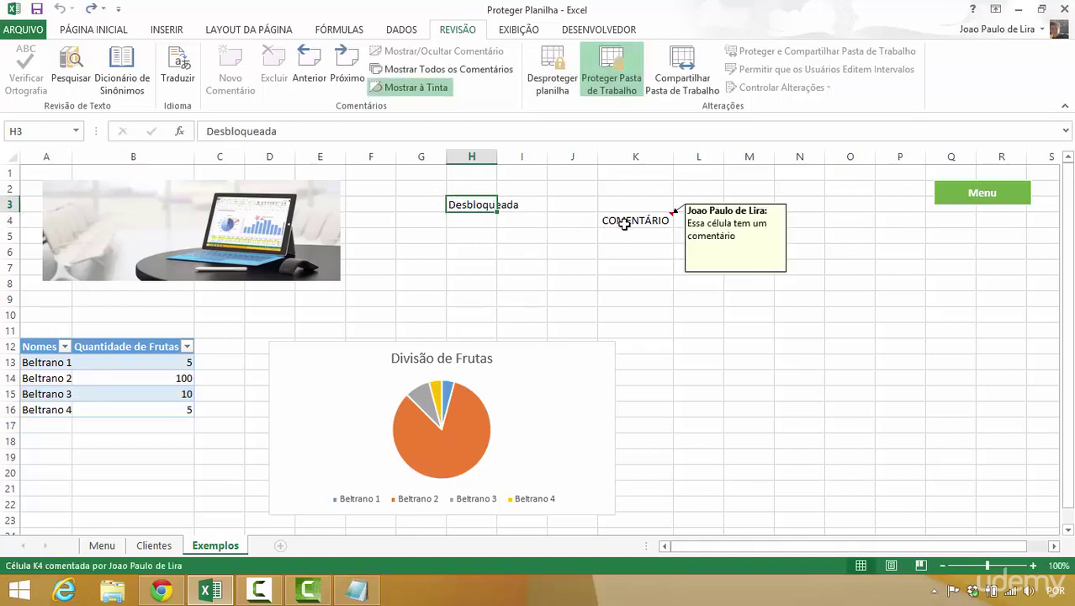
pyautogui.click(626, 222)
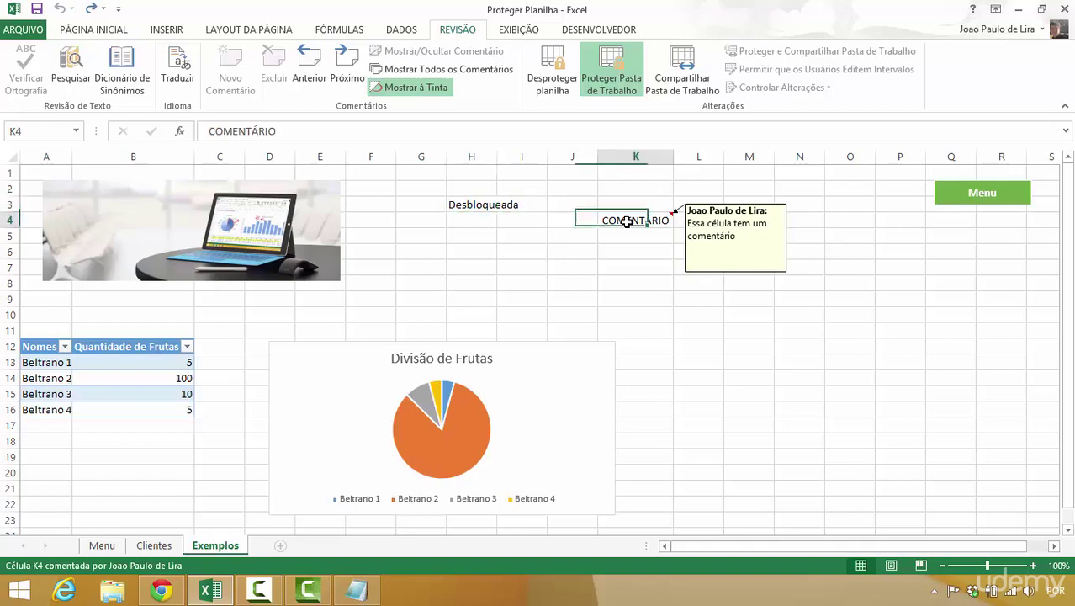
pyautogui.click(223, 83)
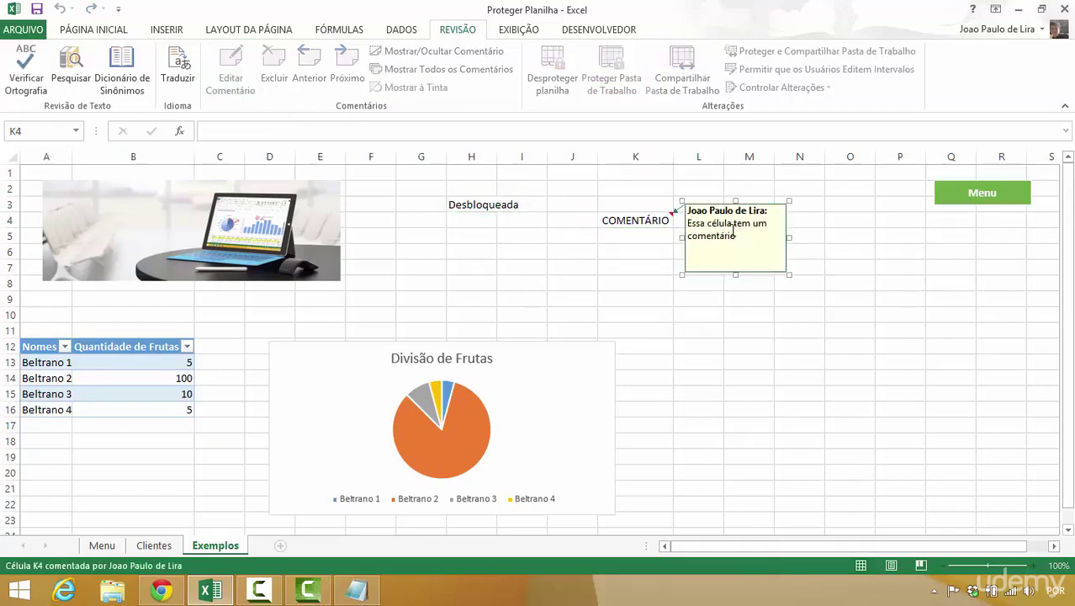
pyautogui.click(647, 246)
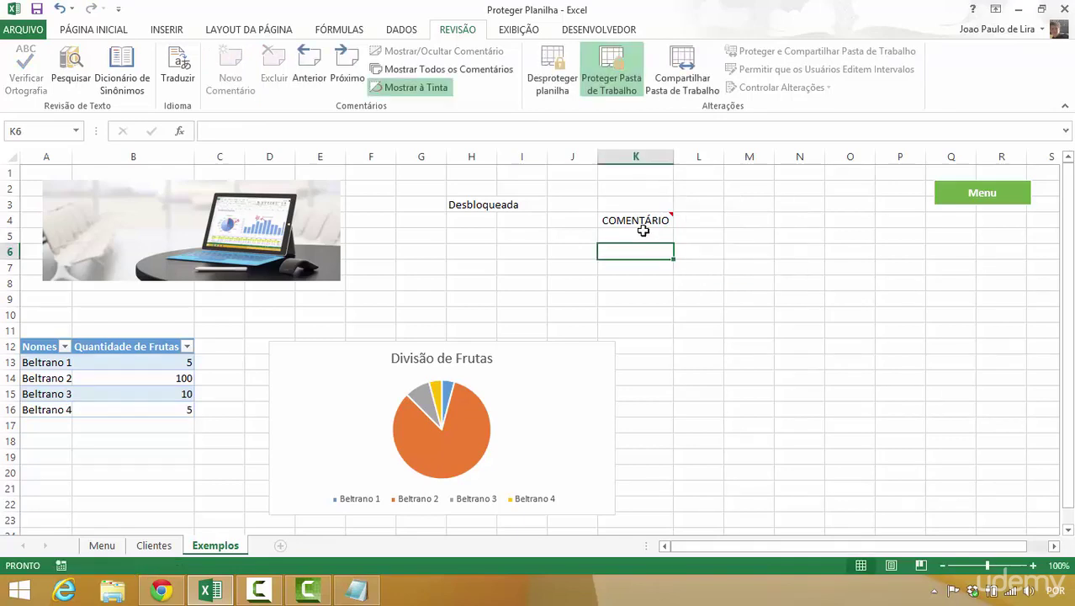
pyautogui.click(641, 224)
pyautogui.click(268, 66)
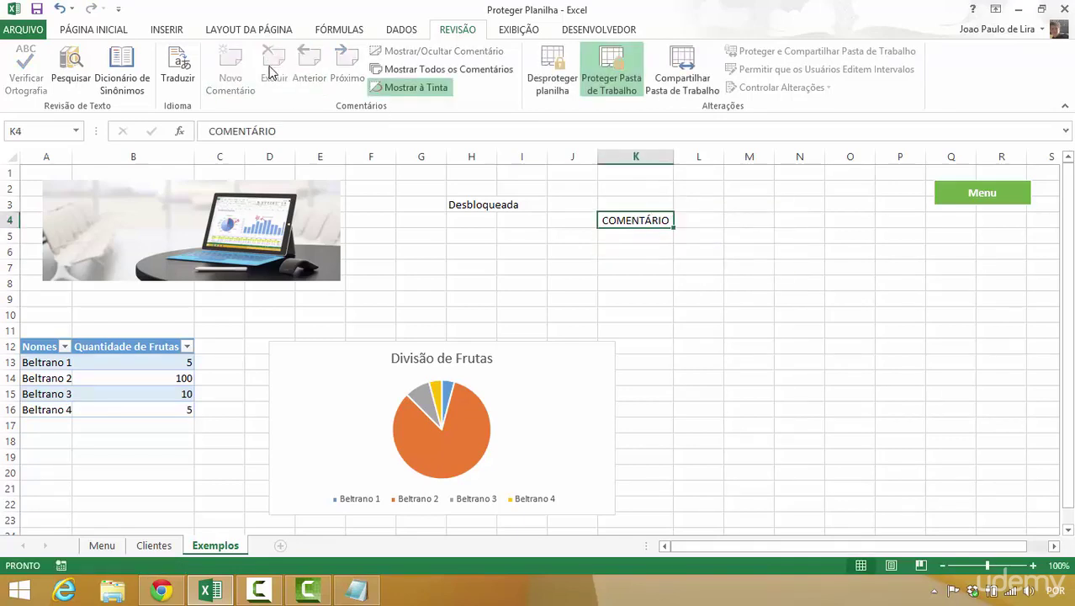
pyautogui.hotkey('ctrl', 'z')
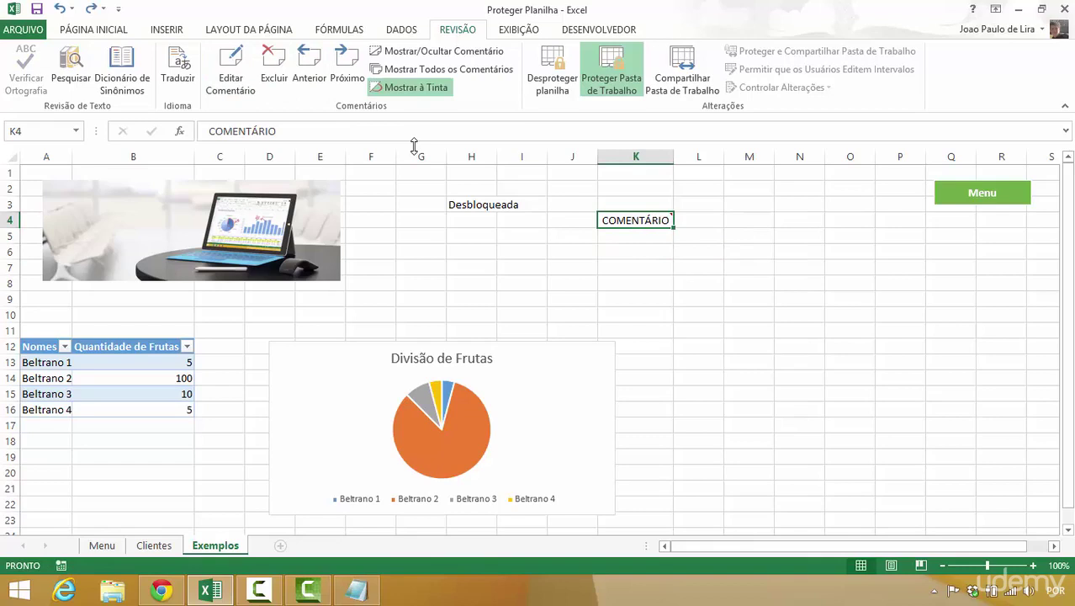
pyautogui.click(501, 253)
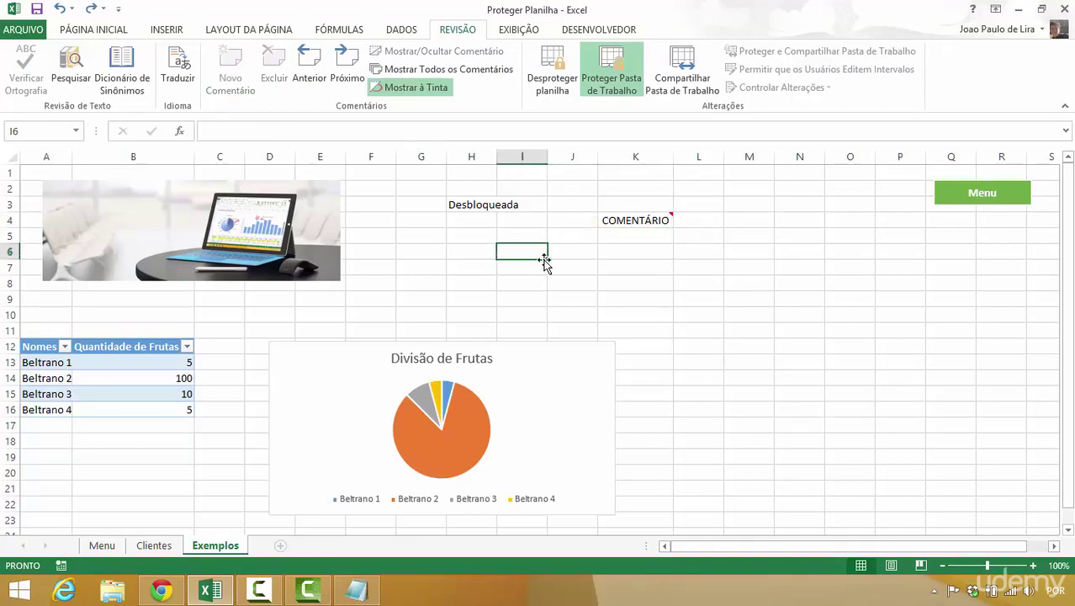
# - Select the word Menu inside the green Menu shape to test its unlocked text
pyautogui.rightClick(986, 200)
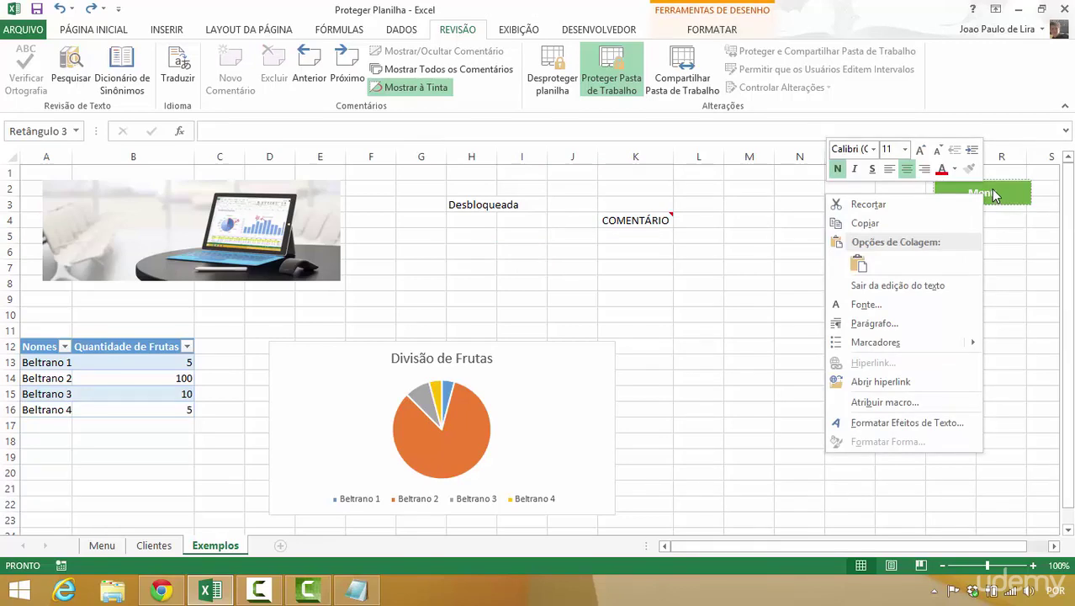
pyautogui.click(992, 193)
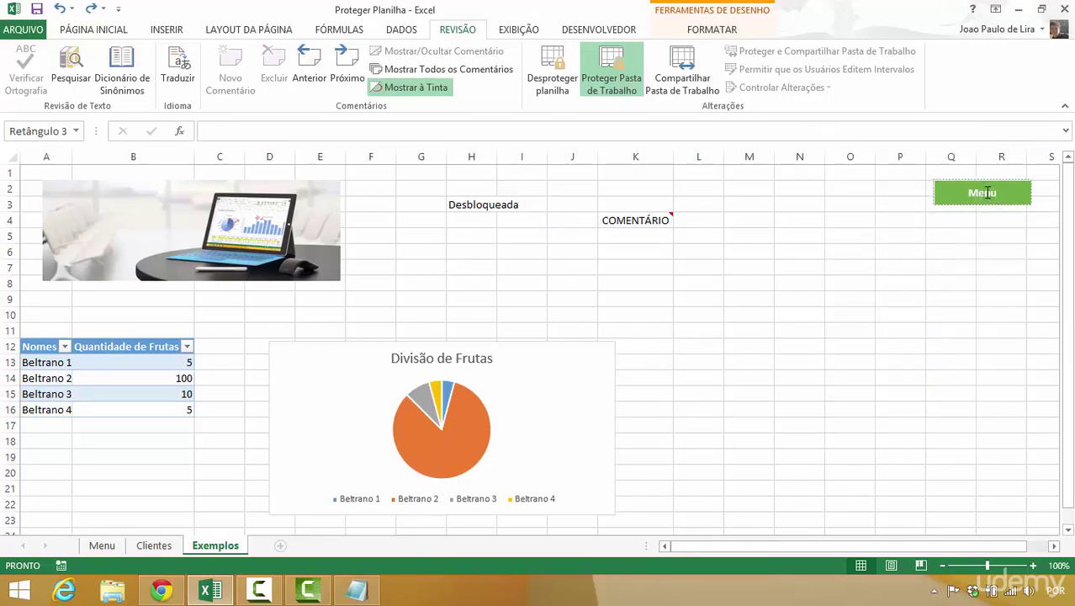
pyautogui.moveTo(988, 192); pyautogui.dragTo(967, 194)
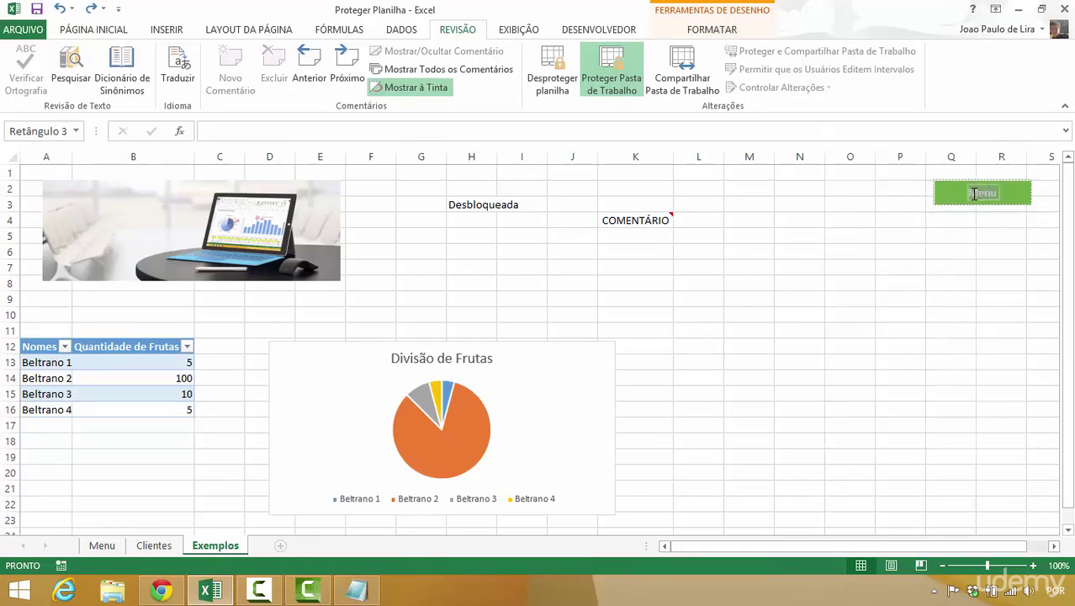
pyautogui.click(928, 236)
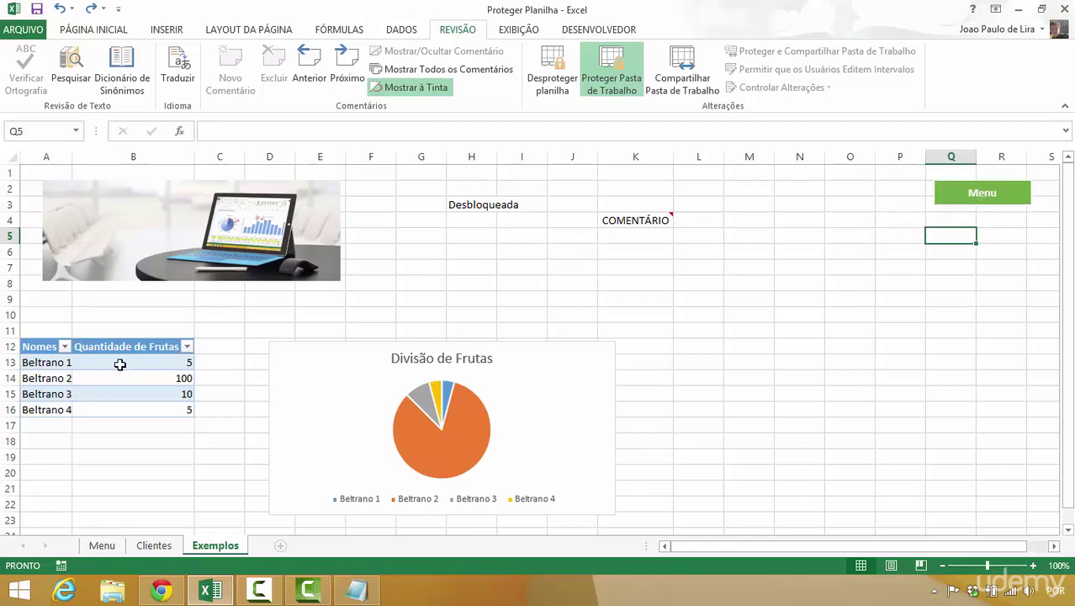
# - Move the laptop picture away and back to the top left, then go to the Menu sheet
pyautogui.moveTo(120, 363); pyautogui.dragTo(47, 394)
pyautogui.click(180, 204)
pyautogui.moveTo(180, 205); pyautogui.dragTo(851, 374)
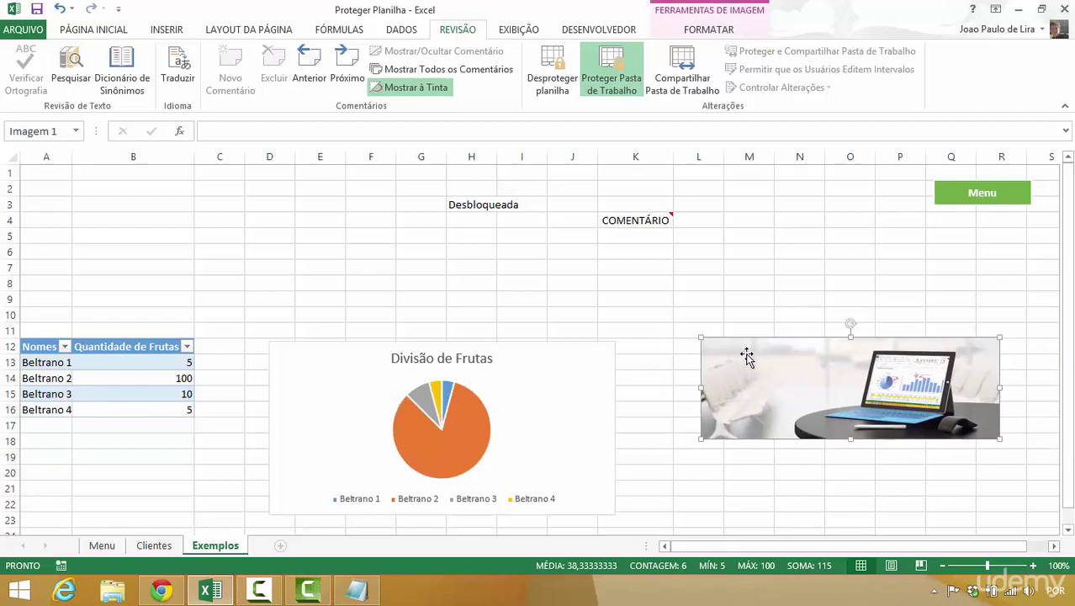
pyautogui.moveTo(746, 357); pyautogui.dragTo(72, 188)
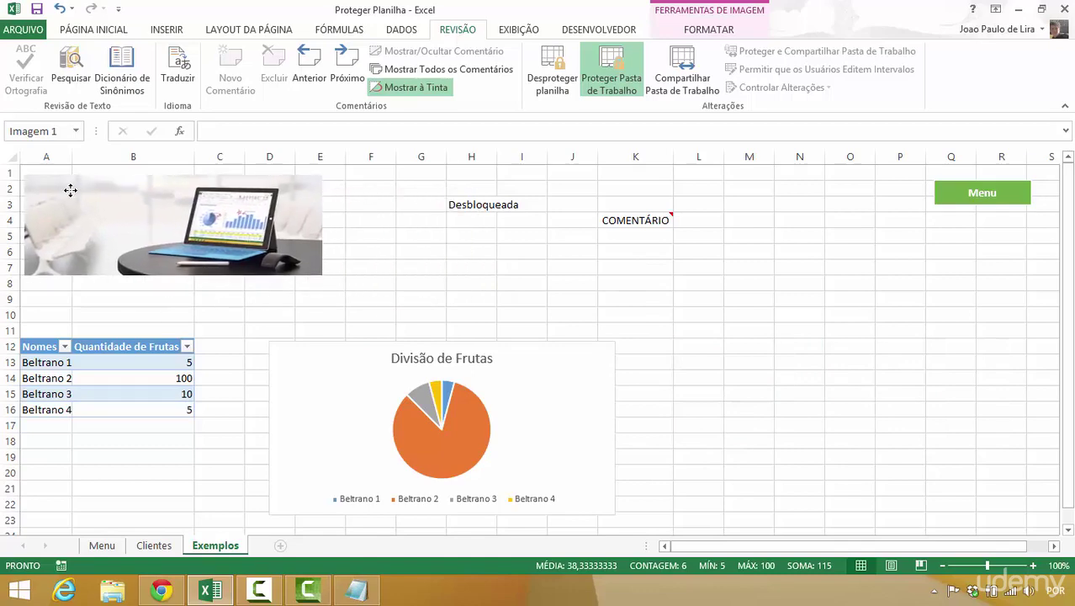
pyautogui.click(552, 270)
pyautogui.click(976, 199)
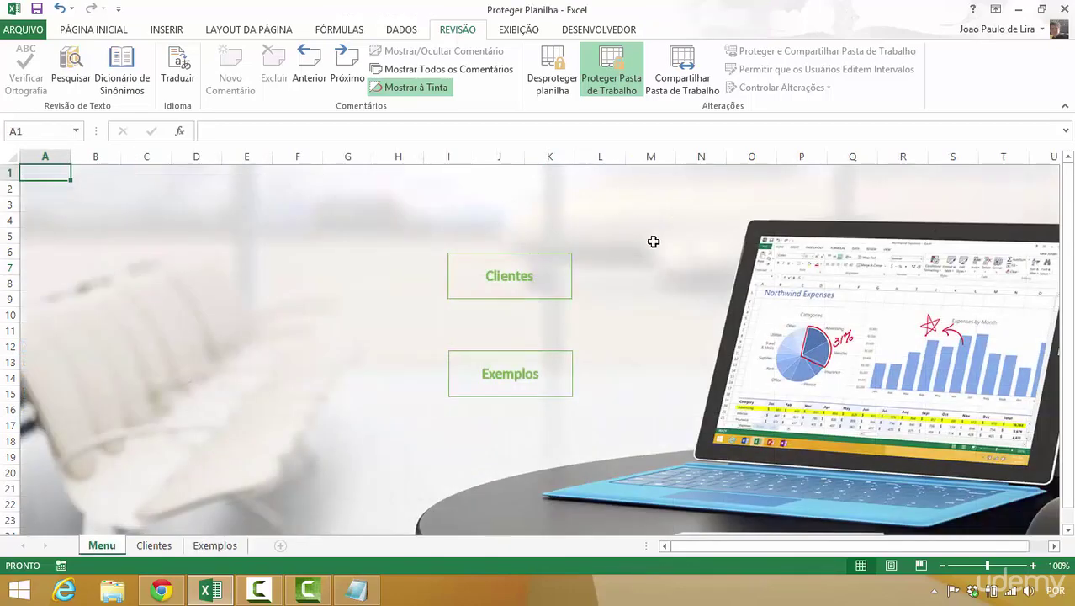
# - Go to the Clientes sheet and view its customer table down to Beltrano 142 in row 148
pyautogui.click(562, 270)
pyautogui.click(936, 211)
pyautogui.click(508, 277)
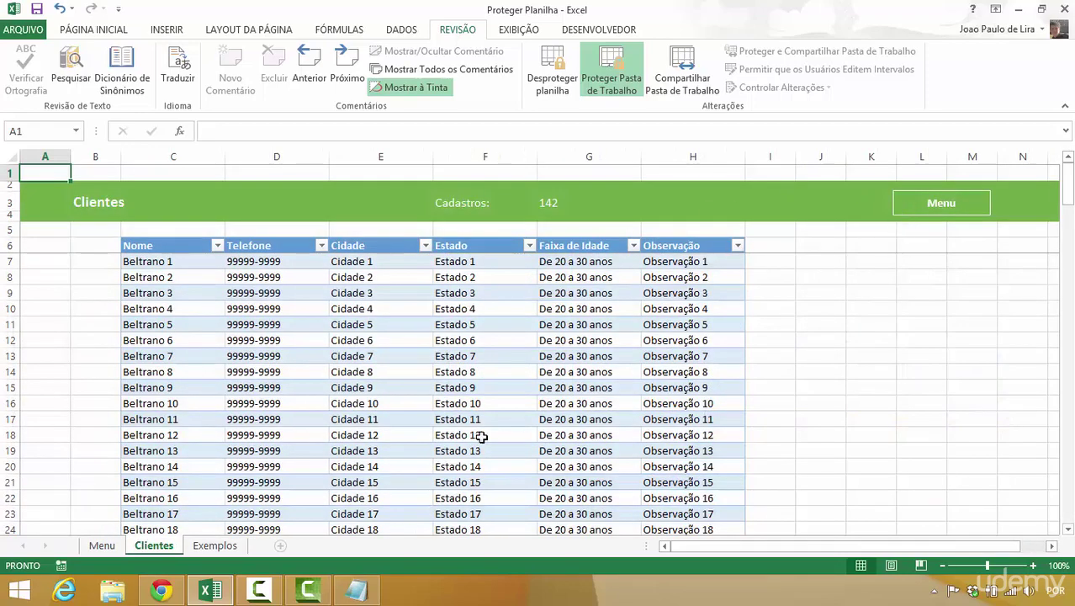
pyautogui.click(212, 547)
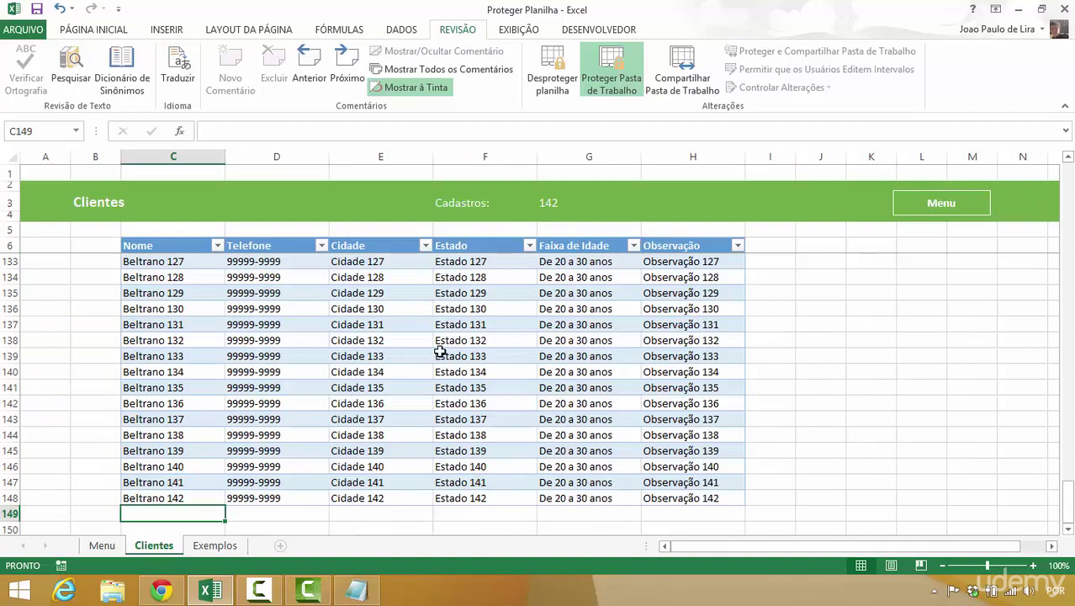
# - Unprotect the Clientes sheet by entering its password
pyautogui.click(554, 82)
pyautogui.write('12')
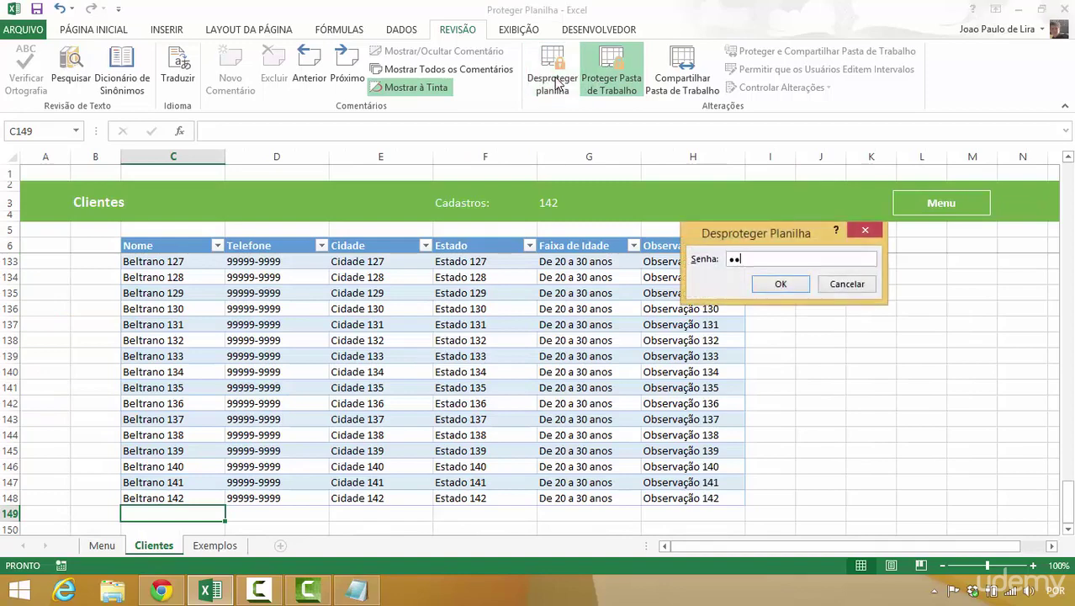
pyautogui.write('3')
pyautogui.press('Return')
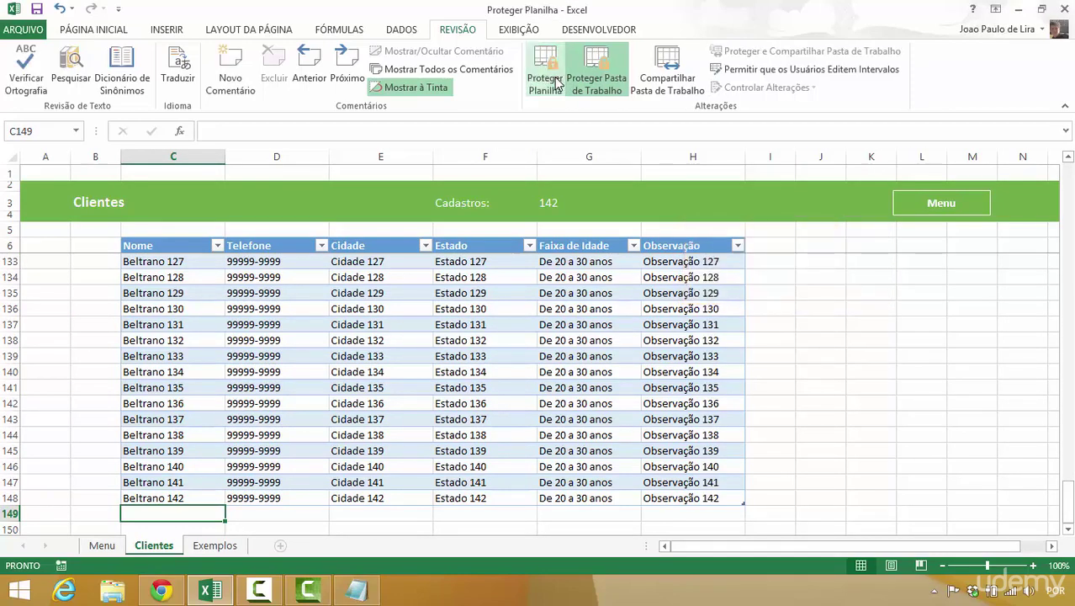
# - Review the sheet protection permissions, toggling selecting locked cells, formatting cells and inserting hyperlinks
pyautogui.click(547, 80)
pyautogui.moveTo(754, 156); pyautogui.dragTo(863, 92)
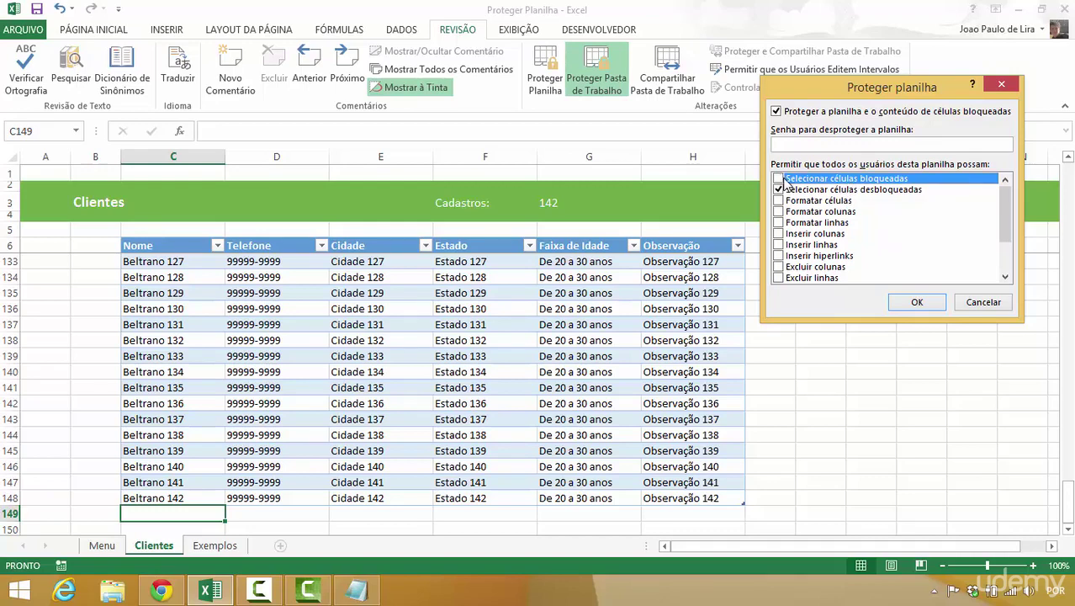
pyautogui.click(784, 181)
pyautogui.moveTo(1003, 217)
pyautogui.mouseDown()
pyautogui.moveTo(1005, 257)
pyautogui.moveTo(1006, 214)
pyautogui.mouseUp()
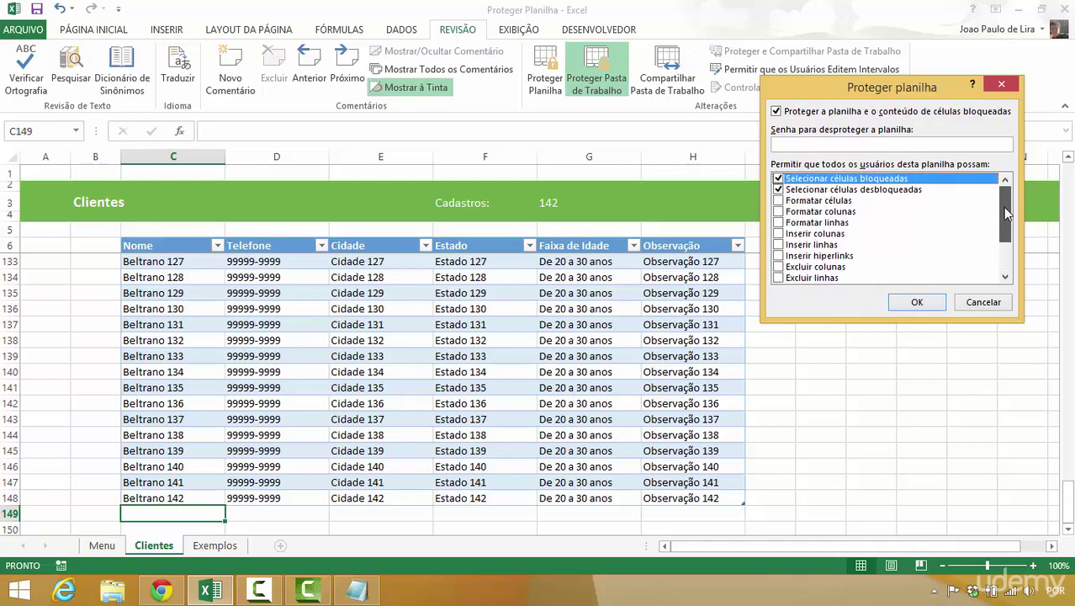
pyautogui.click(779, 202)
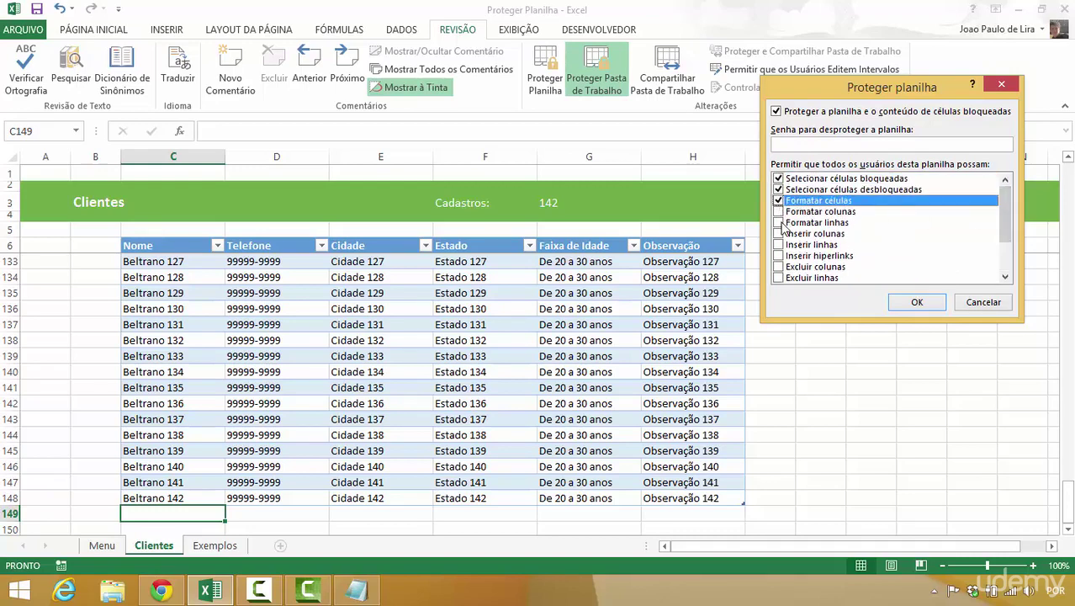
pyautogui.click(779, 233)
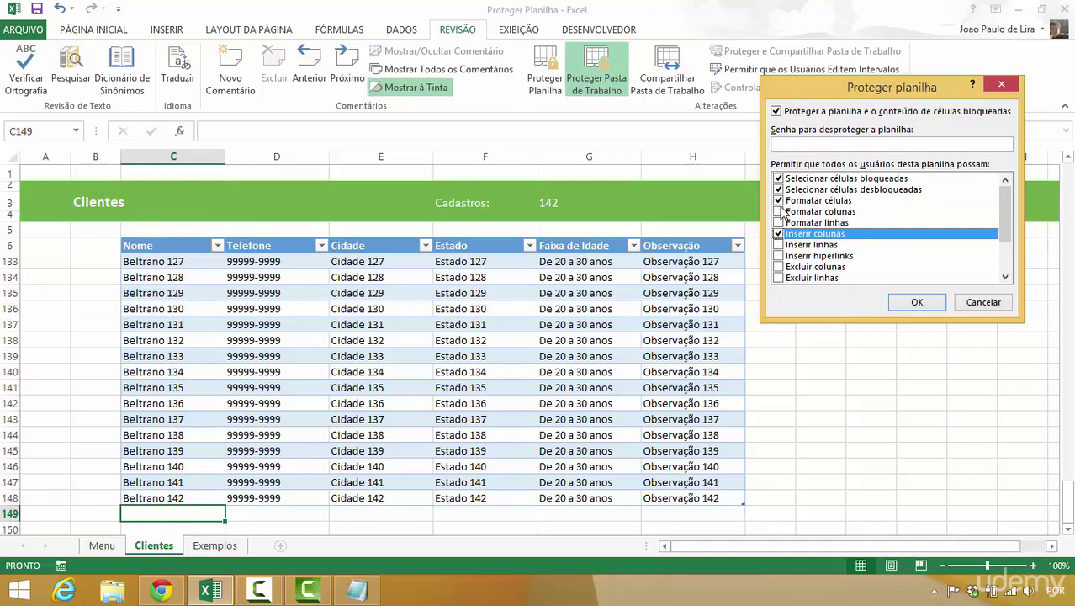
pyautogui.click(779, 202)
pyautogui.click(779, 233)
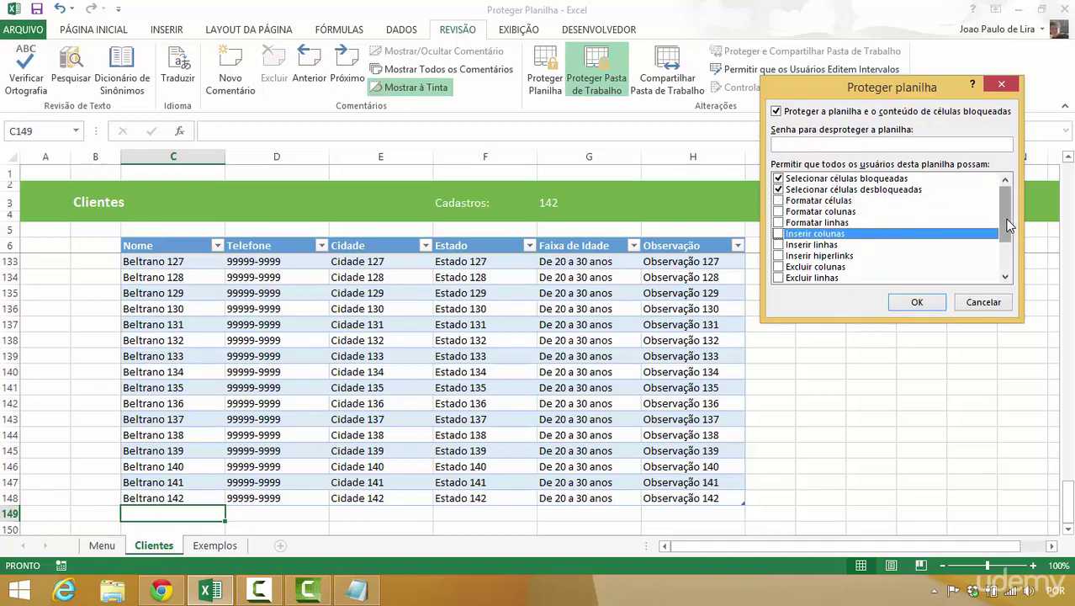
pyautogui.moveTo(1006, 227)
pyautogui.mouseDown()
pyautogui.moveTo(1008, 252)
pyautogui.moveTo(1006, 239)
pyautogui.mouseUp()
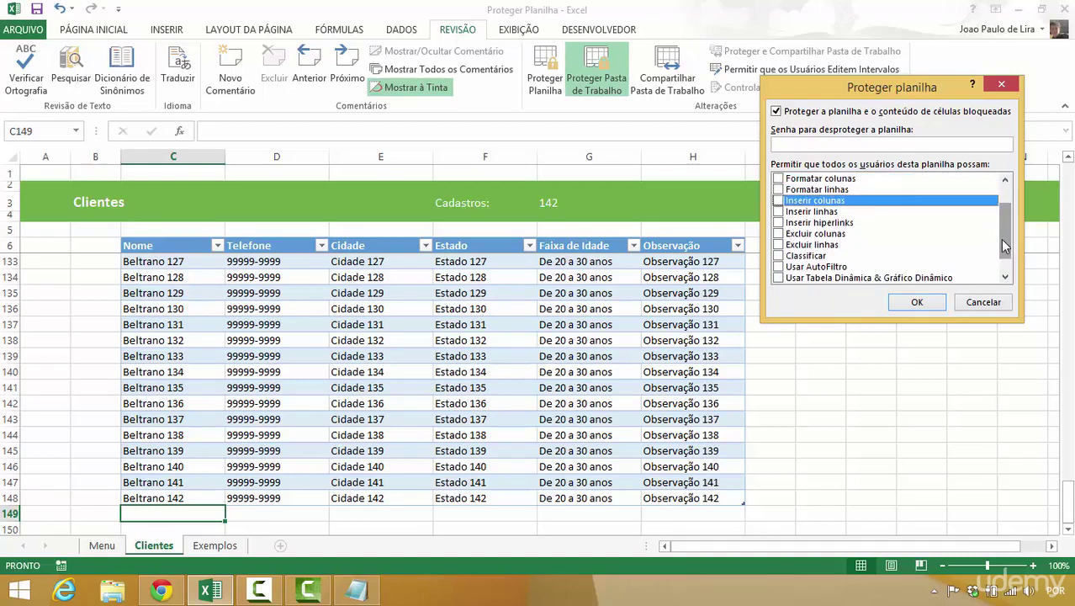
pyautogui.click(778, 222)
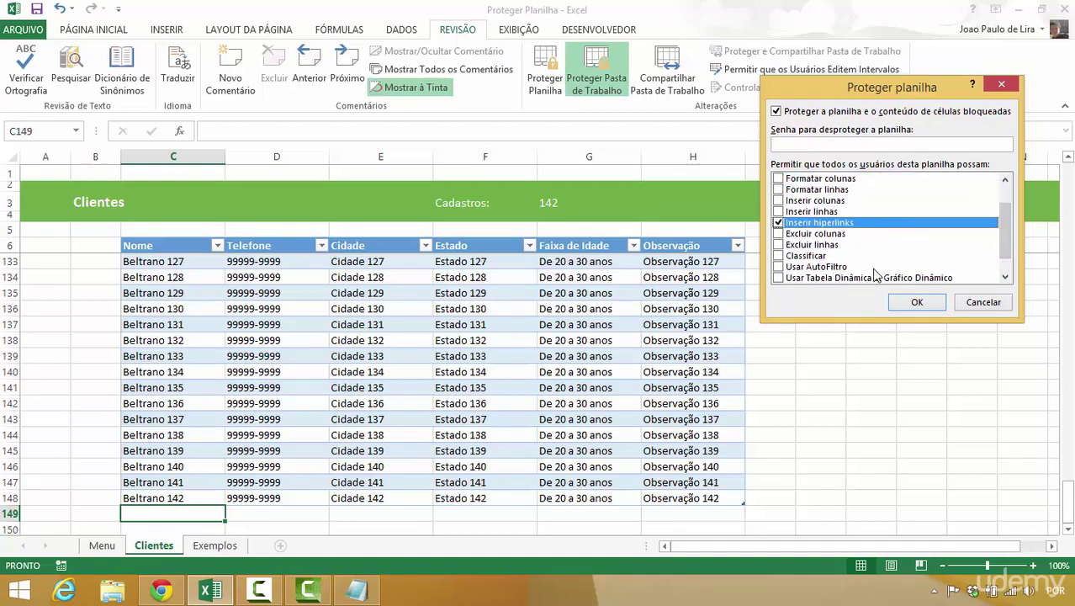